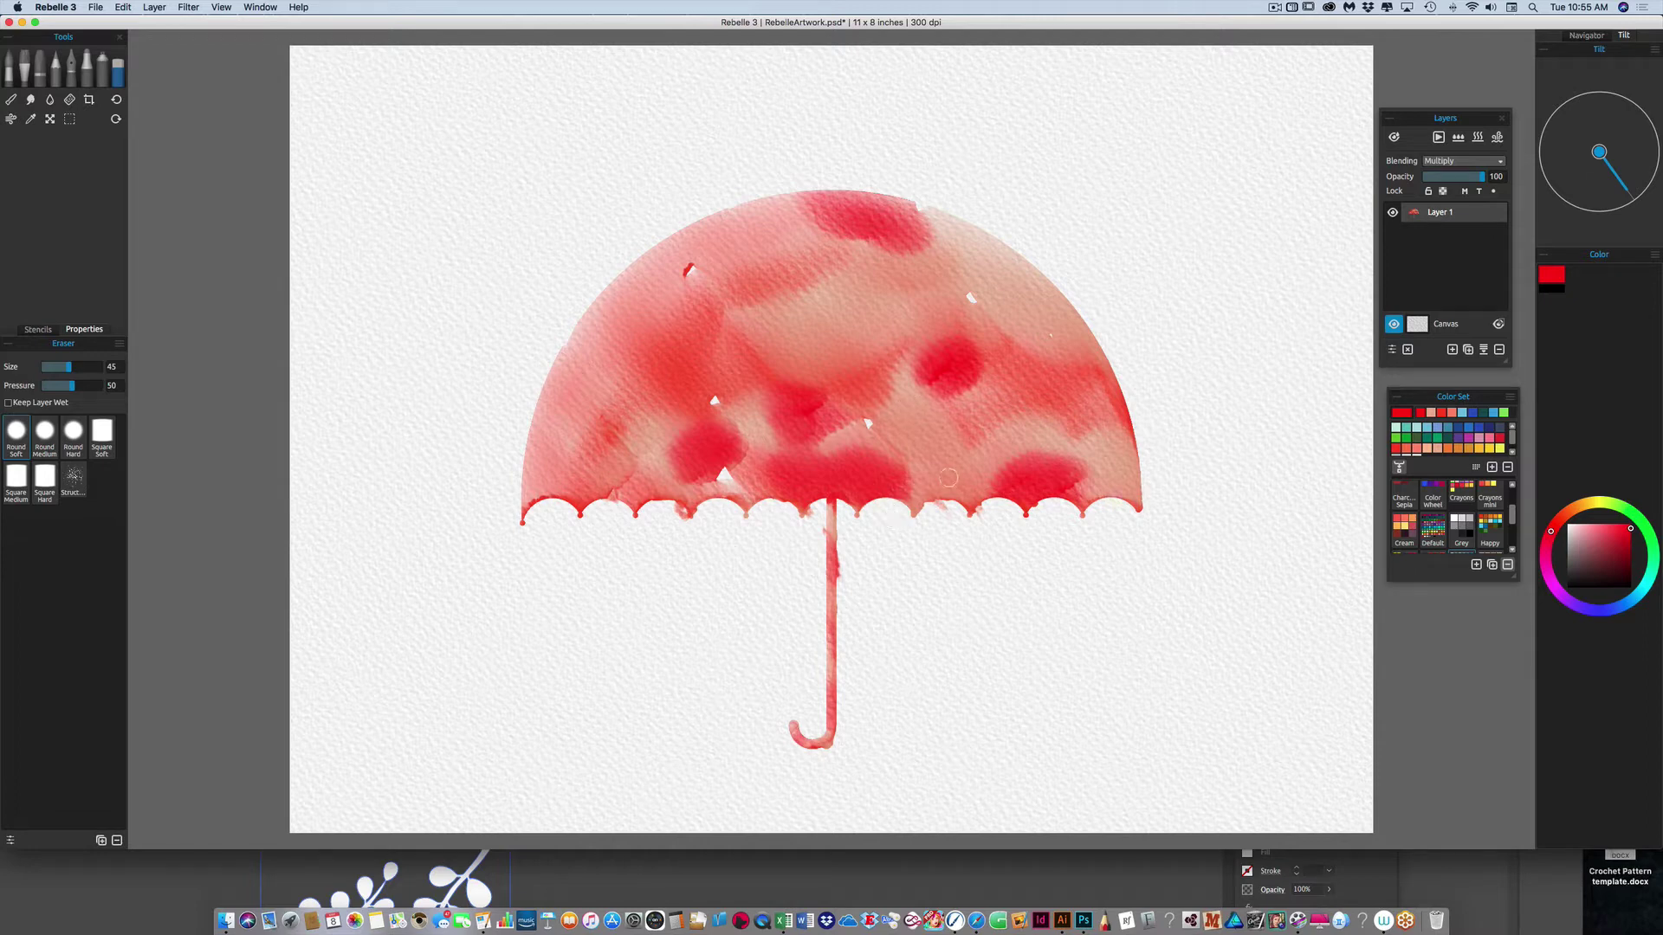
Start a new artwork and discard the unsaved changes to the umbrella painting
left_click(97, 9)
left_click(103, 35)
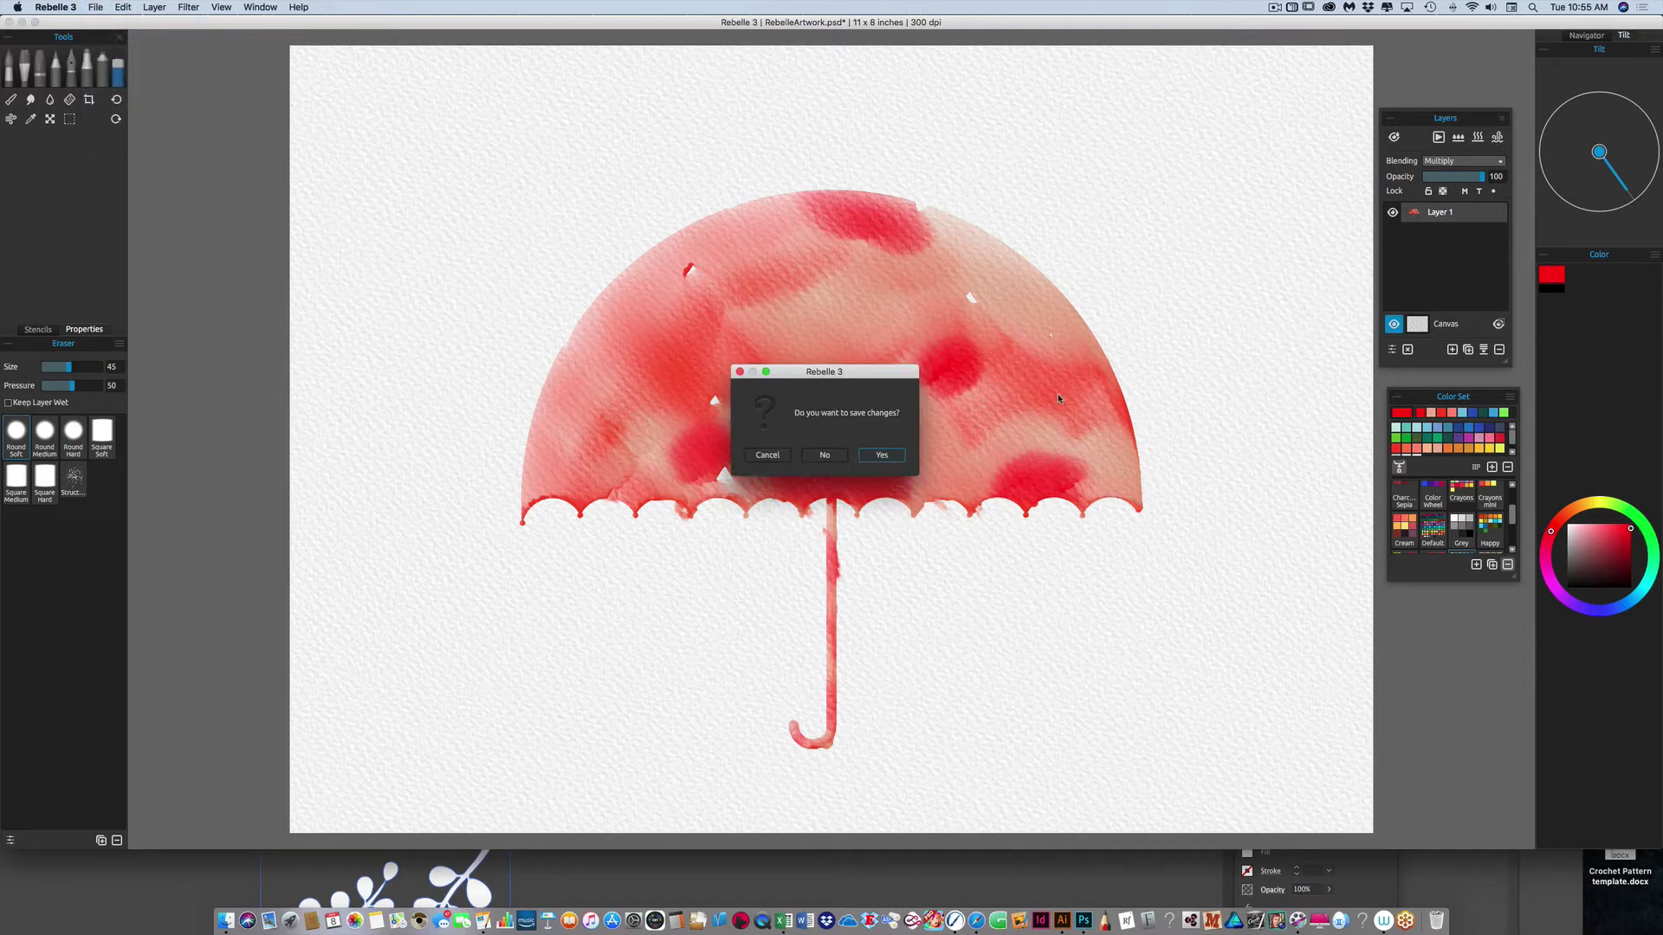
left_click(824, 456)
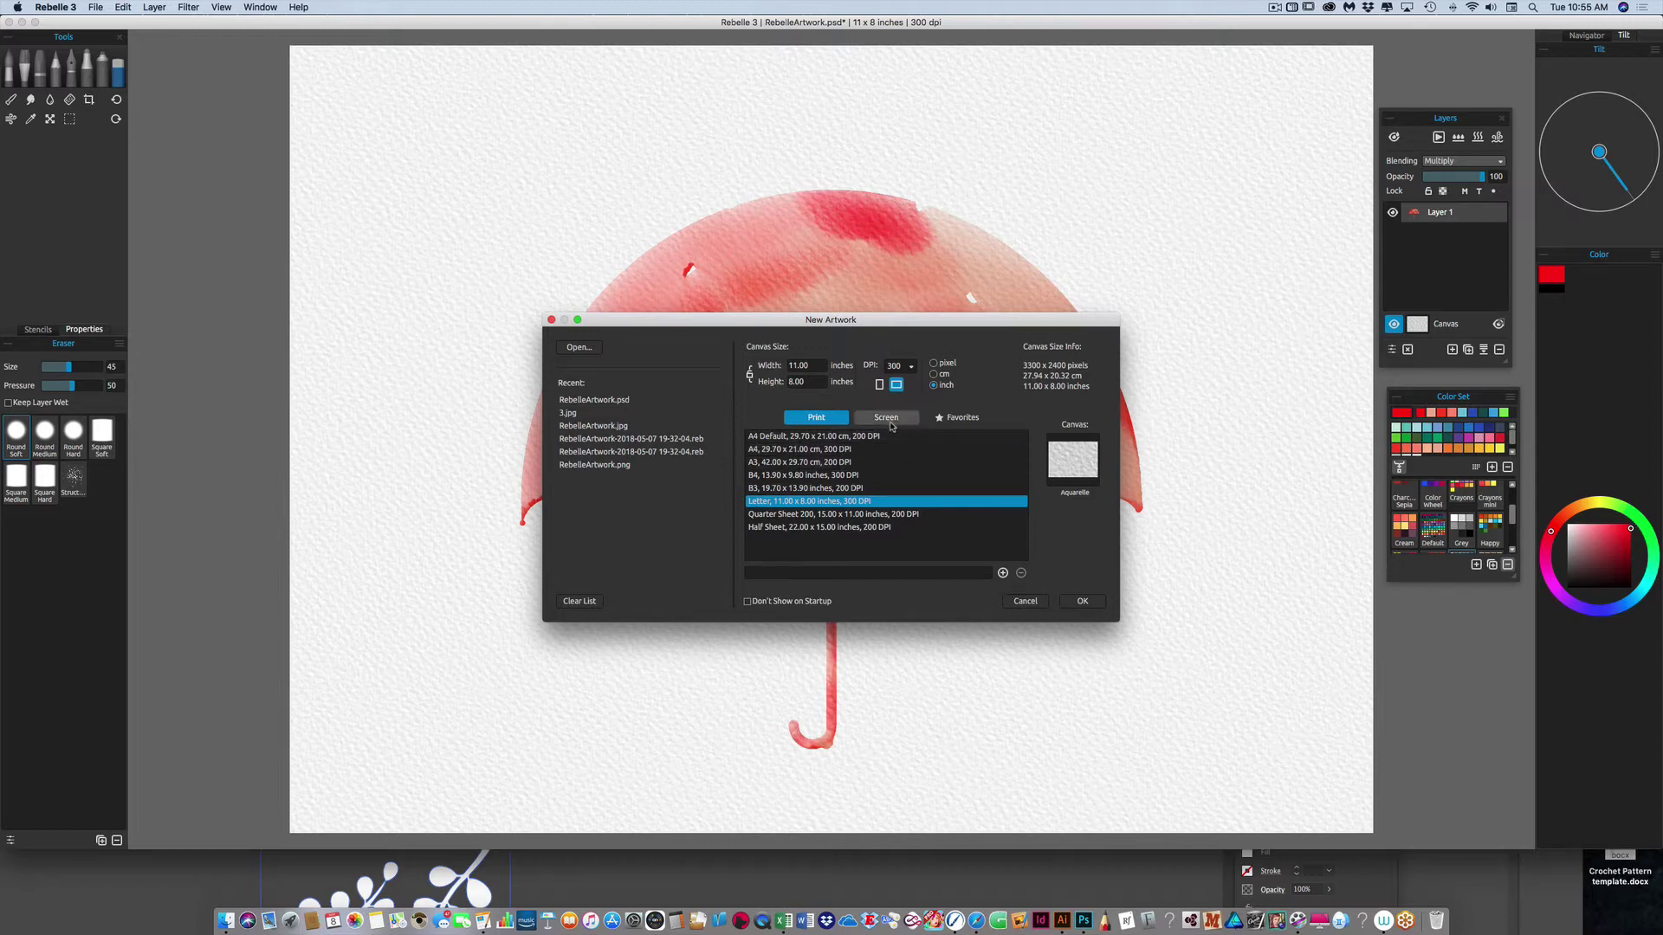
Create the artwork from the Letter print preset, 11.00 x 8.00 inches at 300 DPI, landscape, on the Aquarelle canvas
left_click(892, 422)
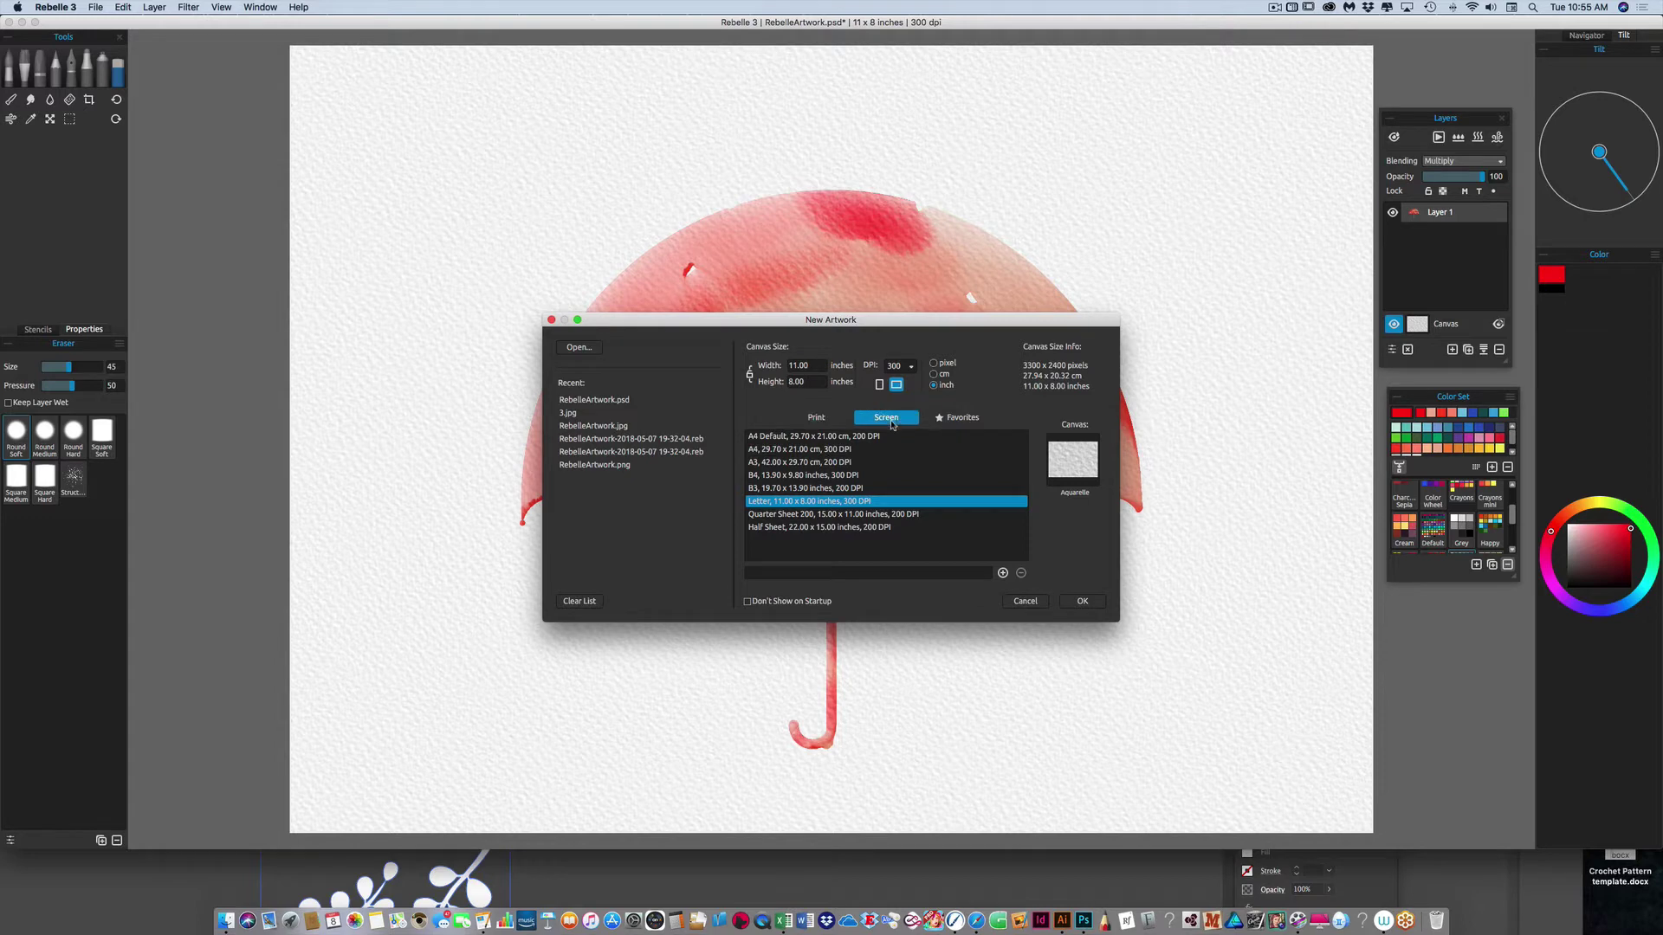
left_click(817, 418)
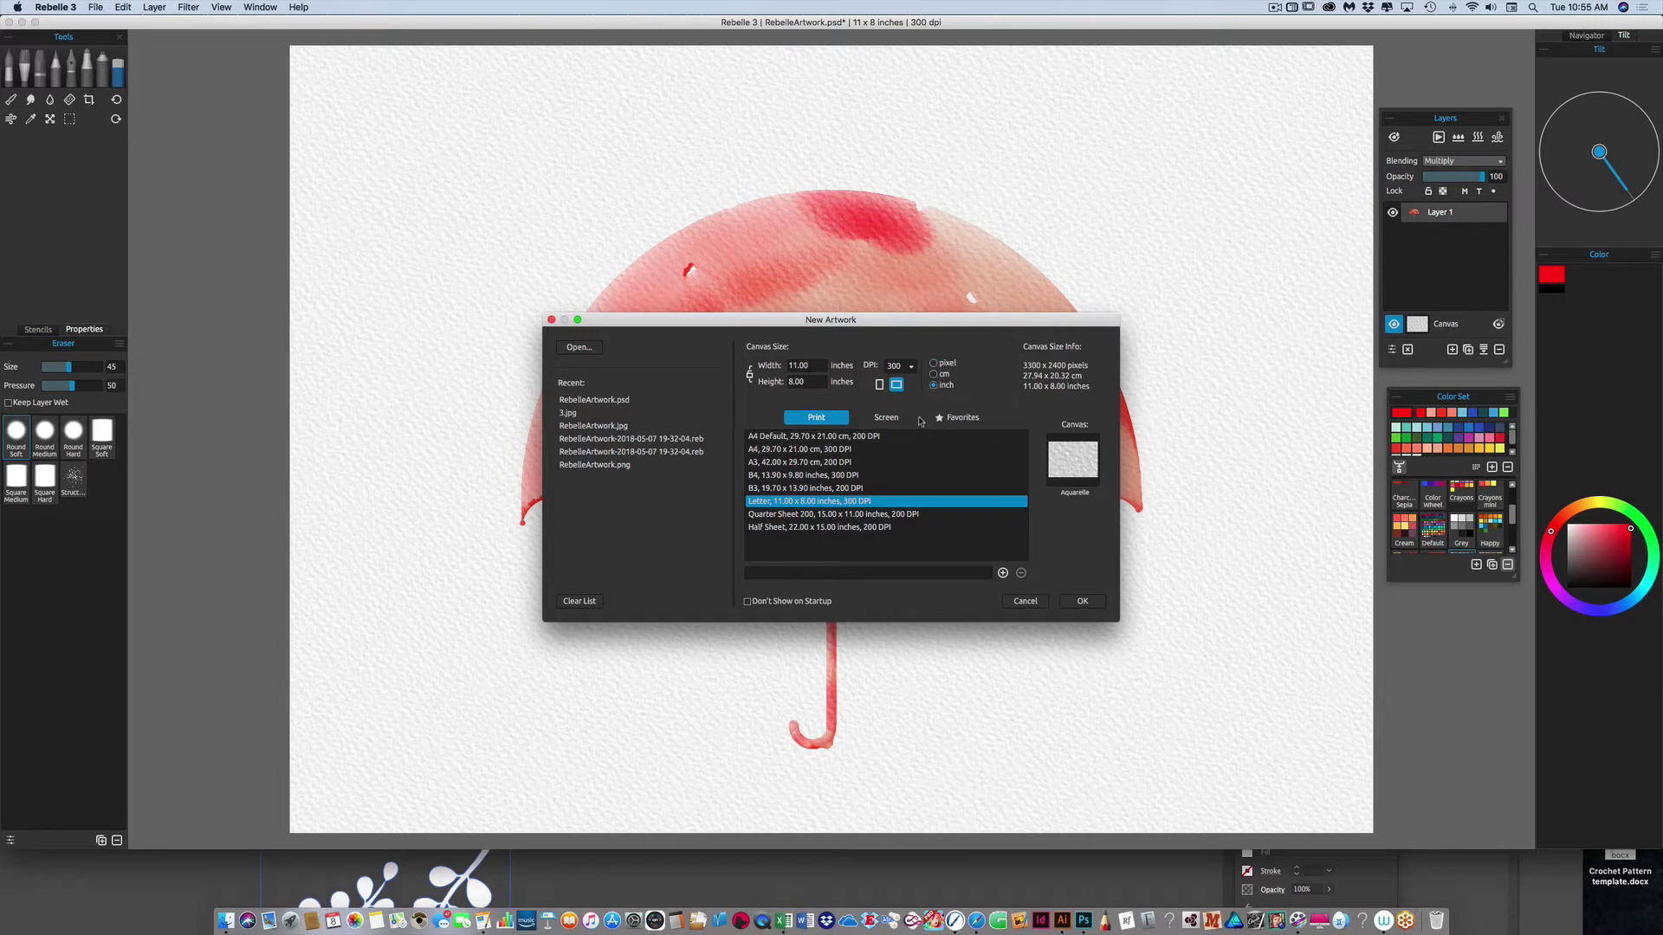
left_click(911, 367)
left_click(900, 382)
left_click(1073, 461)
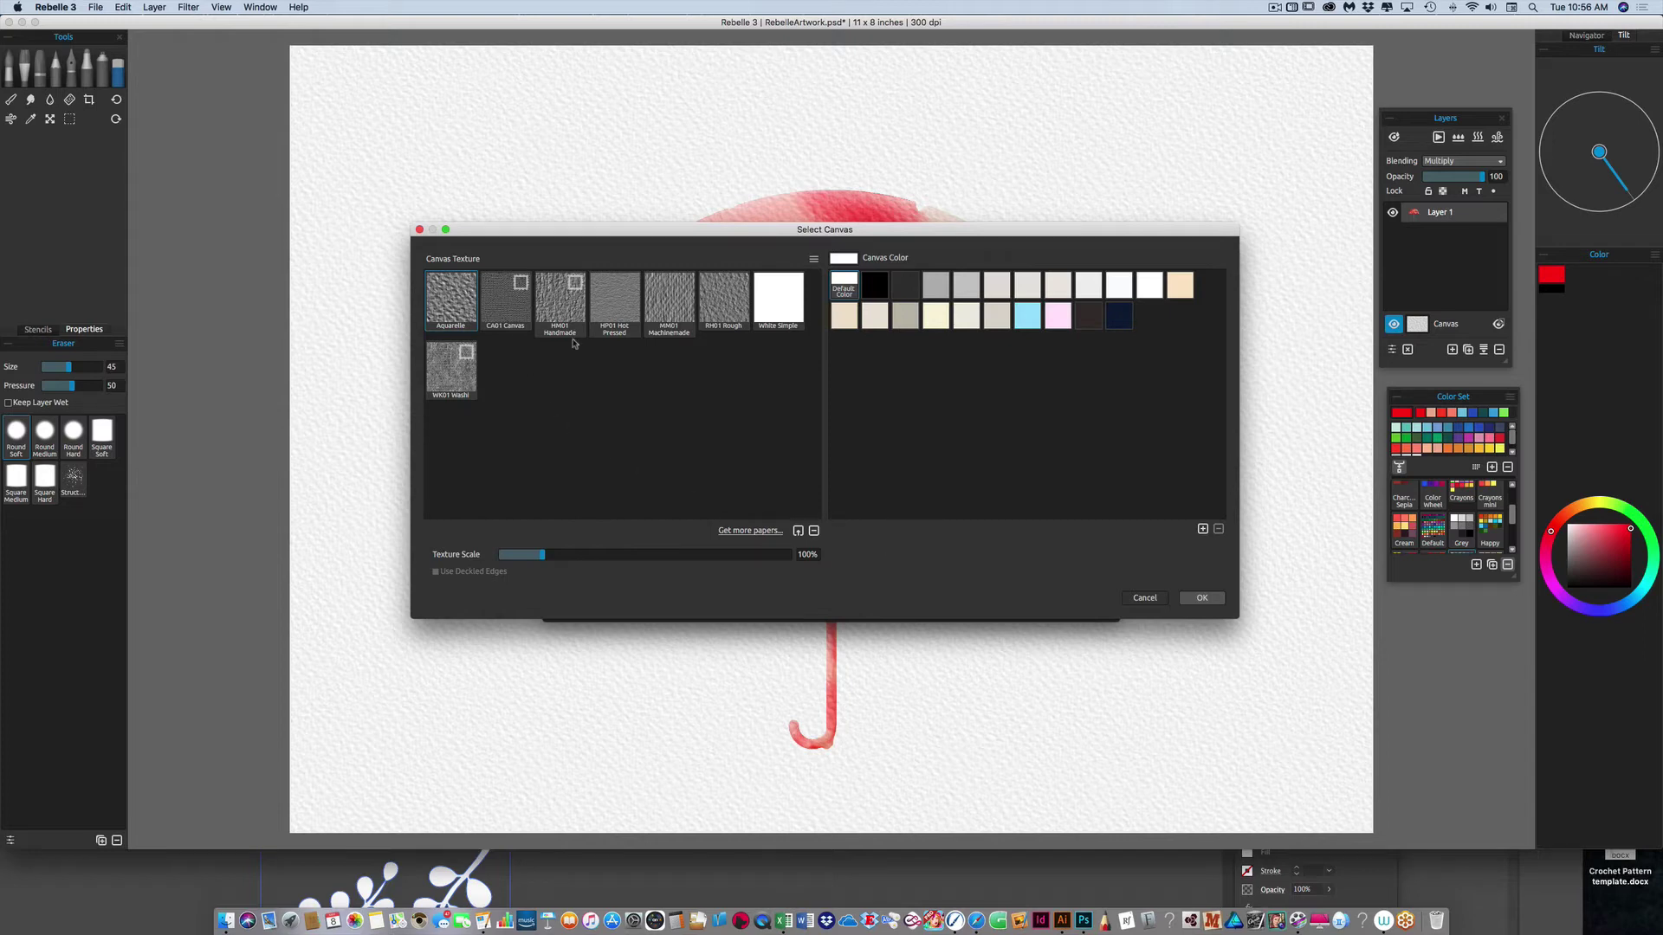
left_click(1202, 597)
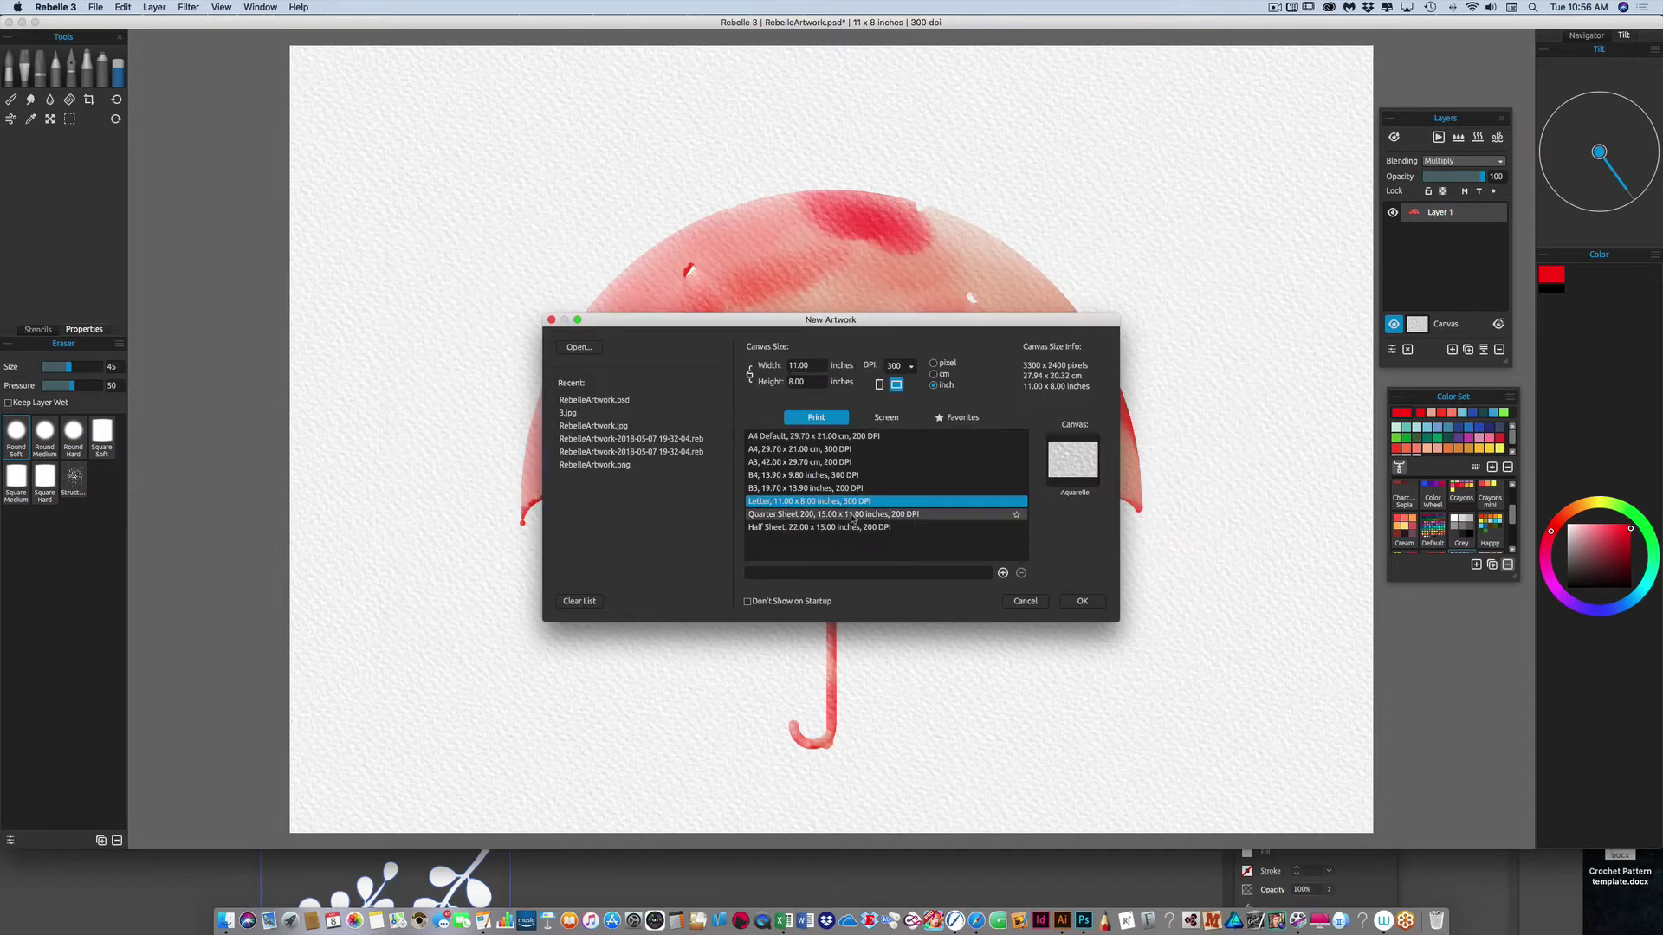
left_click(1079, 602)
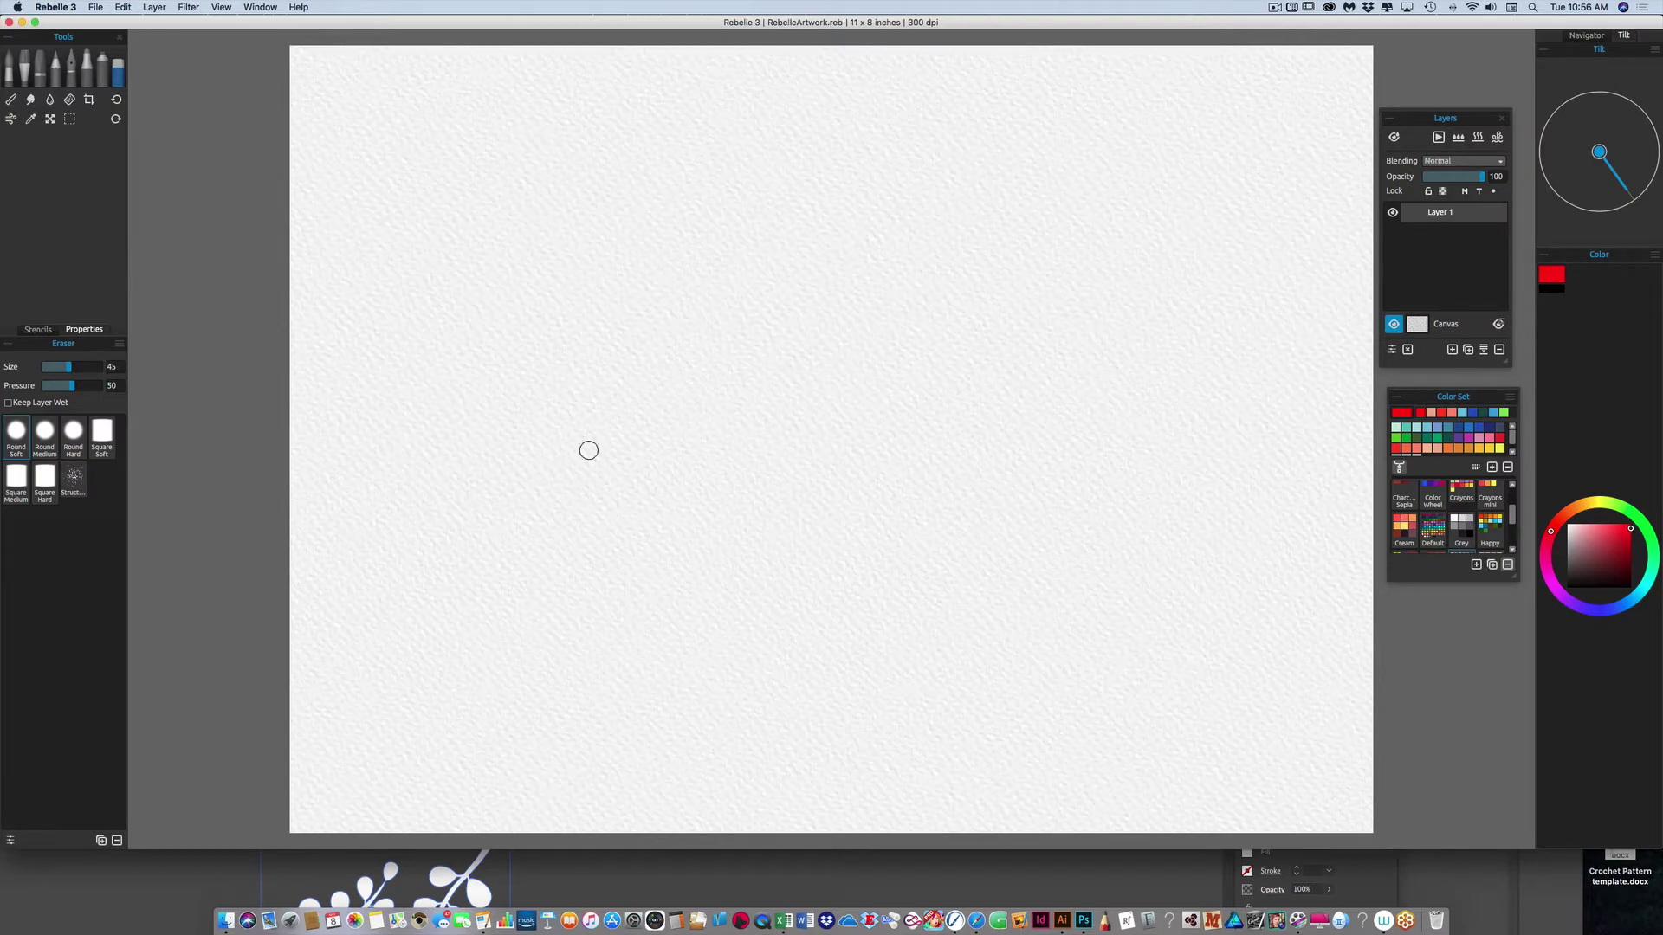
Try a wavy red stroke across the canvas with the Flat Acrylic brush, and undo it
left_click(8, 78)
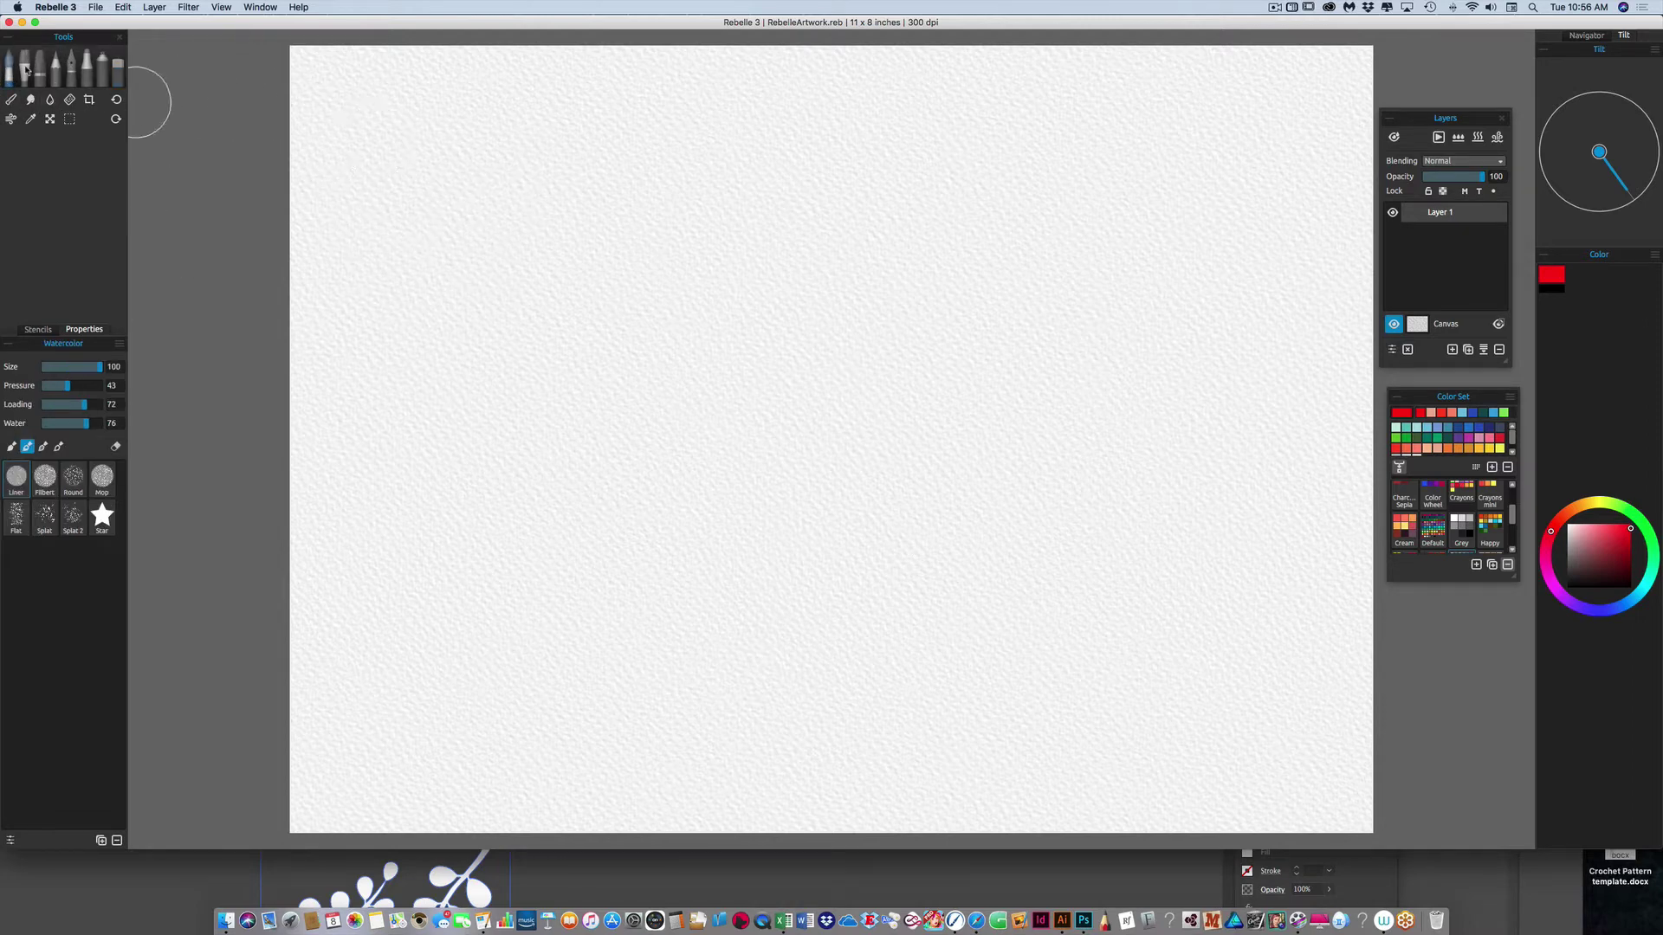
left_click(25, 70)
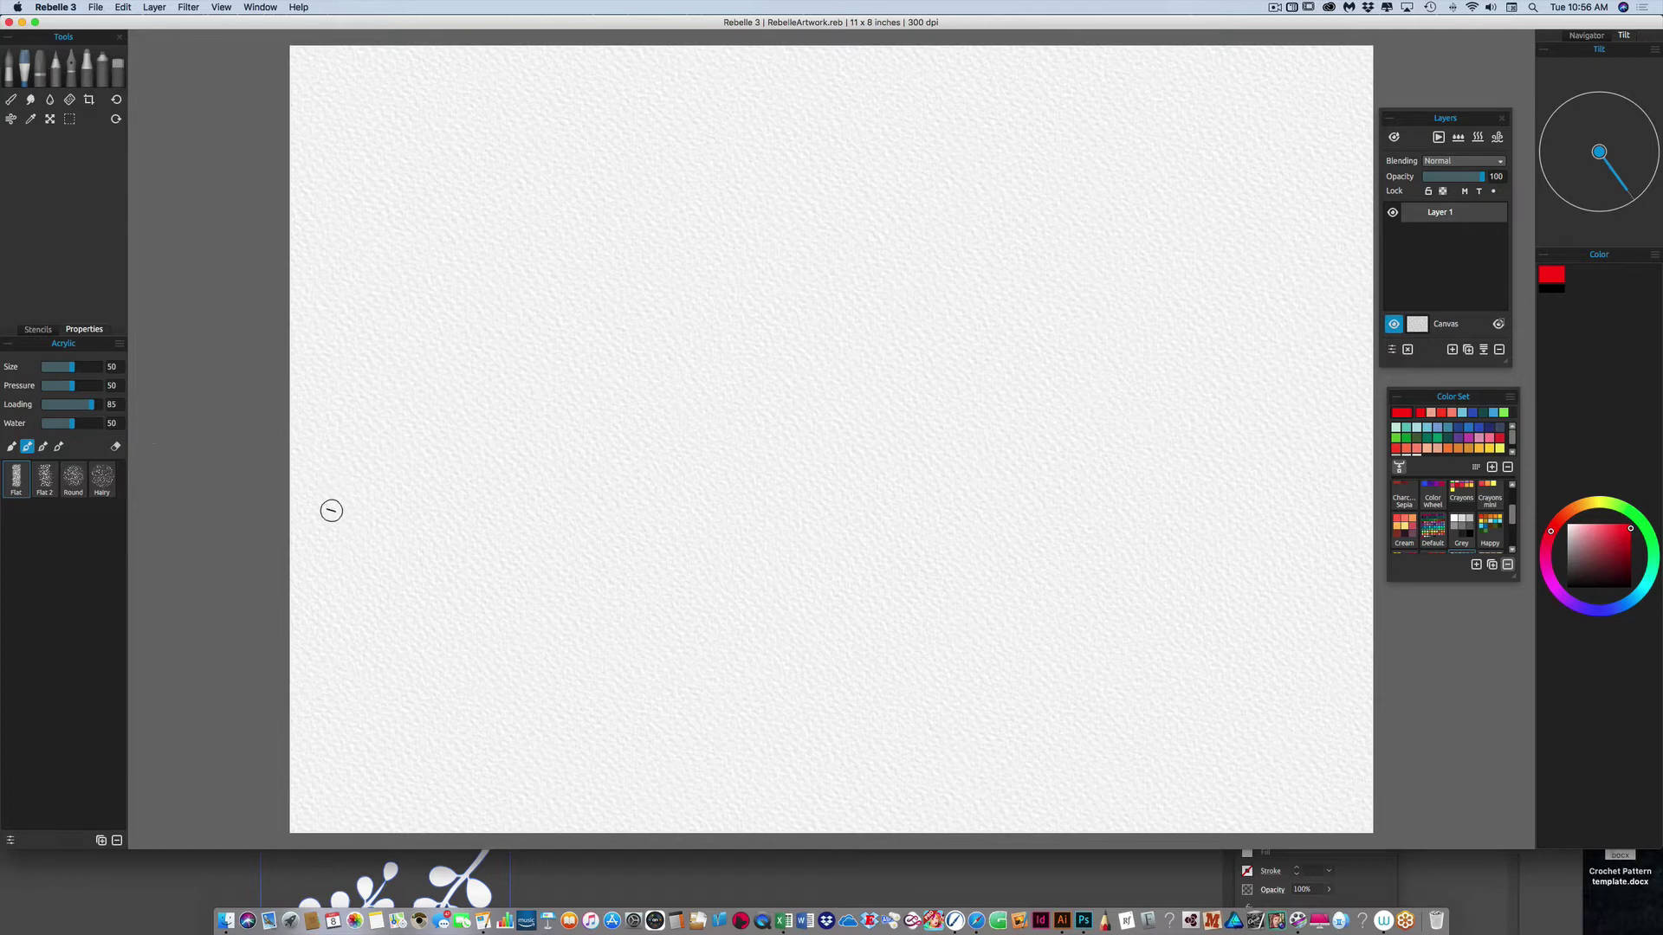
mouse_move(452, 450)
left_mouse_down()
mouse_move(576, 390)
mouse_move(790, 344)
mouse_move(1004, 304)
mouse_move(1188, 305)
left_mouse_up()
key("super+z")
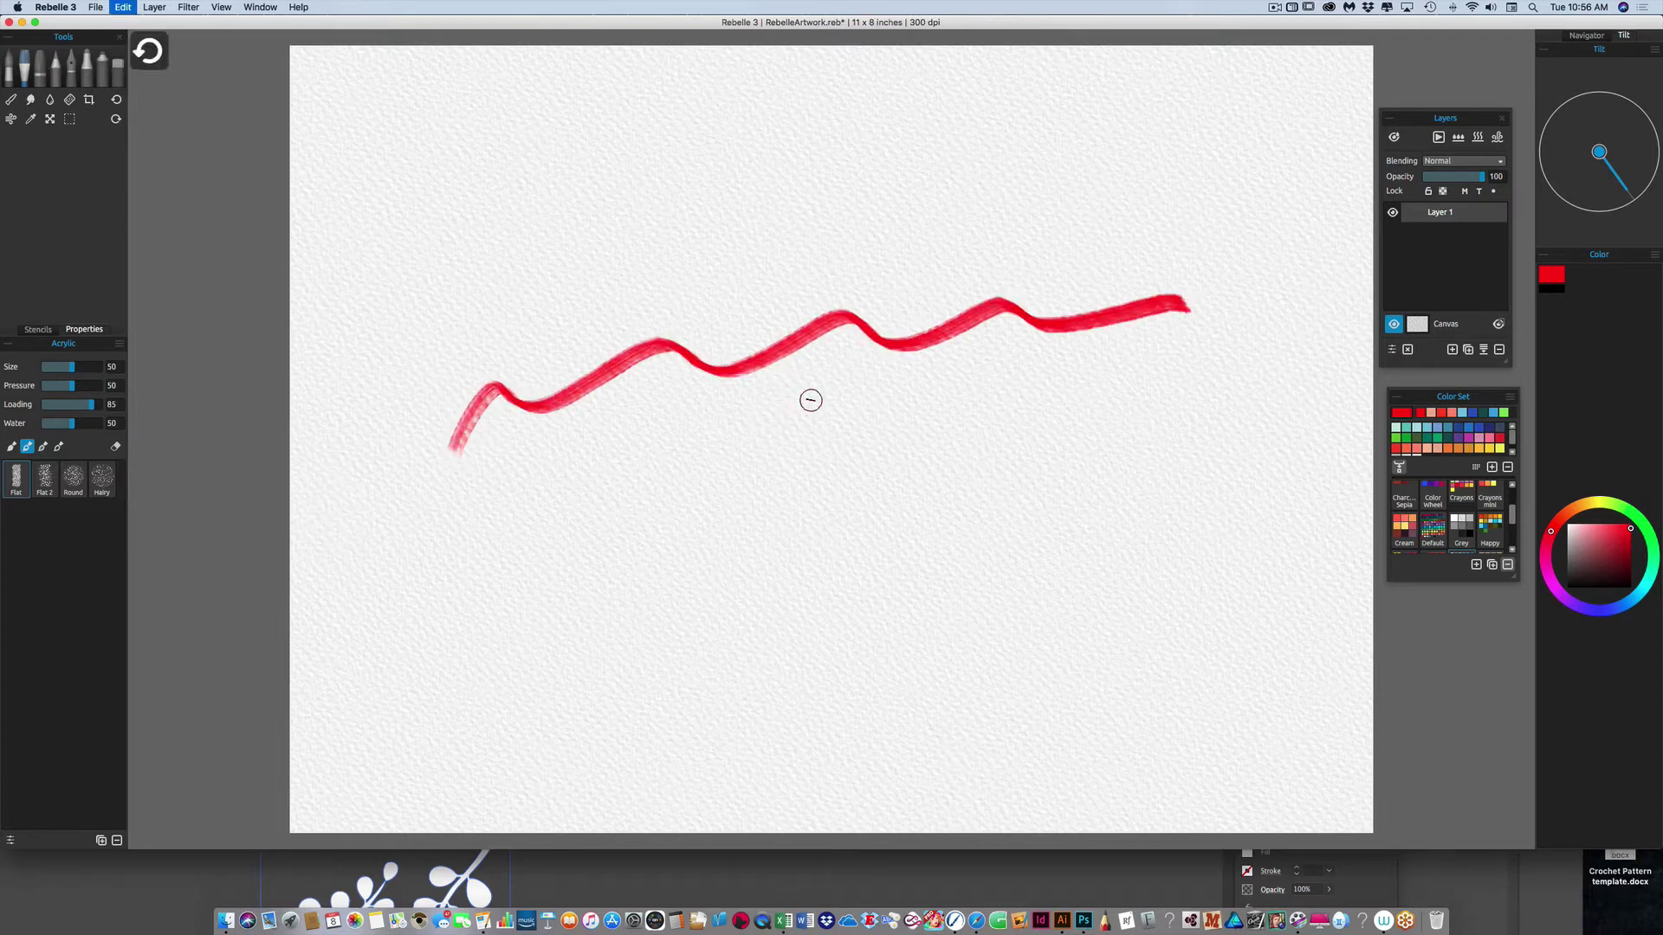
Paint a broad red band with the Watercolor Liner brush at size 100 and an orange band along its lower edge
left_click(11, 67)
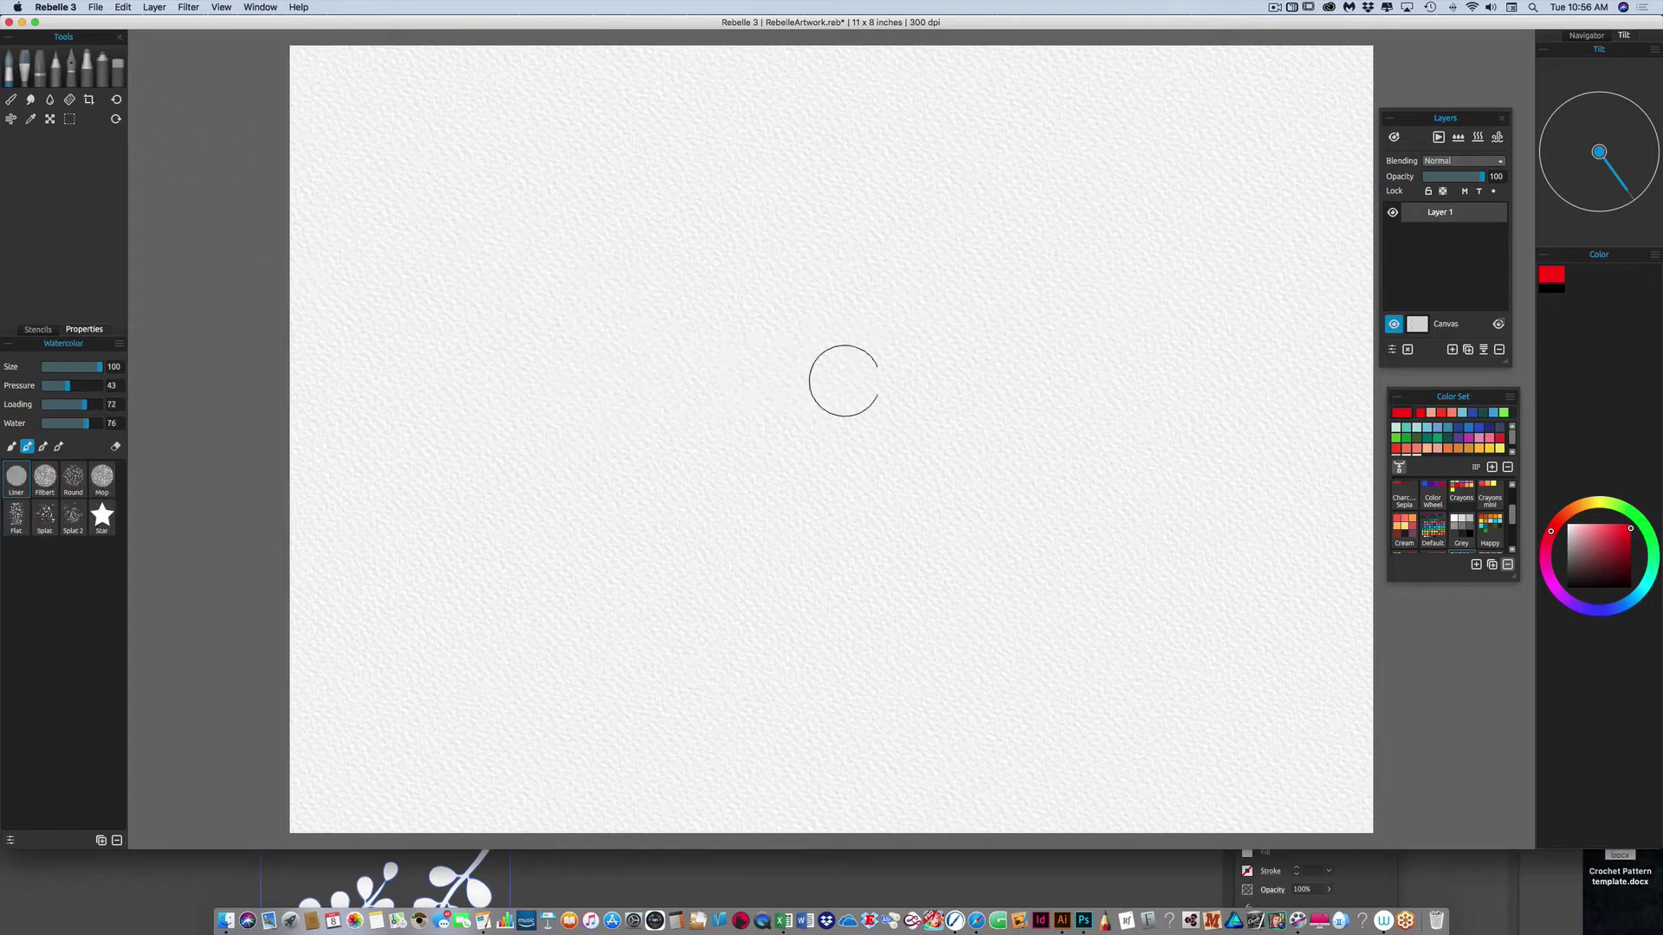
left_click_drag(1471, 401, 1362, 398)
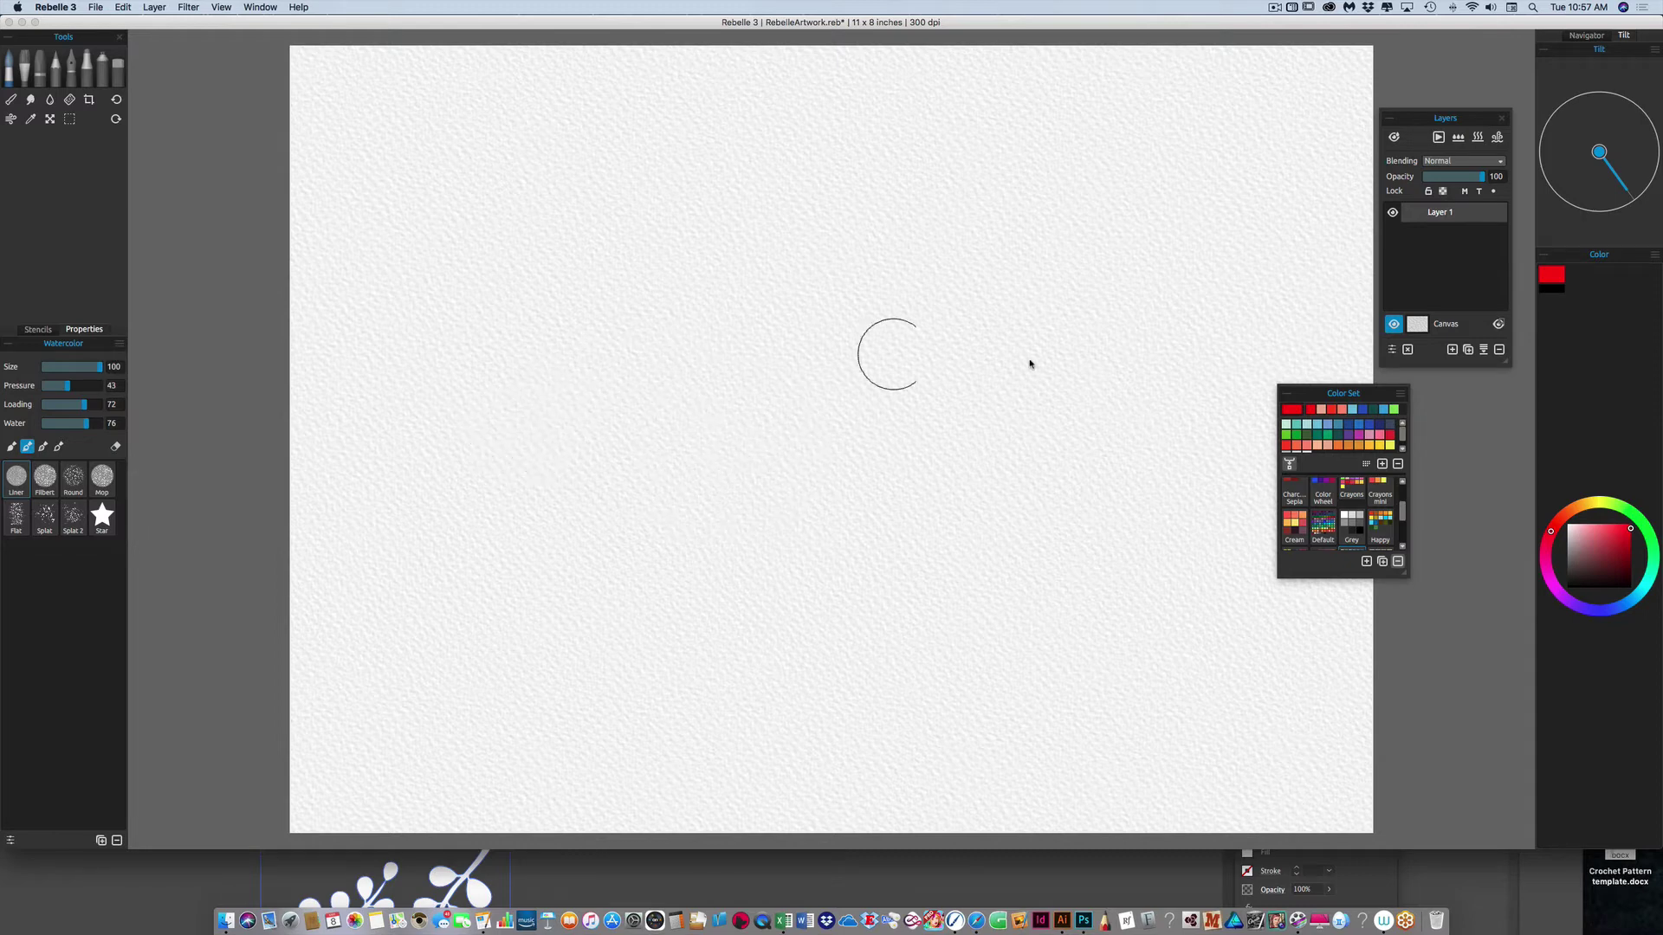
mouse_move(575, 370)
left_mouse_down()
mouse_move(1176, 196)
mouse_move(713, 363)
mouse_move(779, 419)
mouse_move(1034, 351)
left_mouse_up()
left_click(1360, 445)
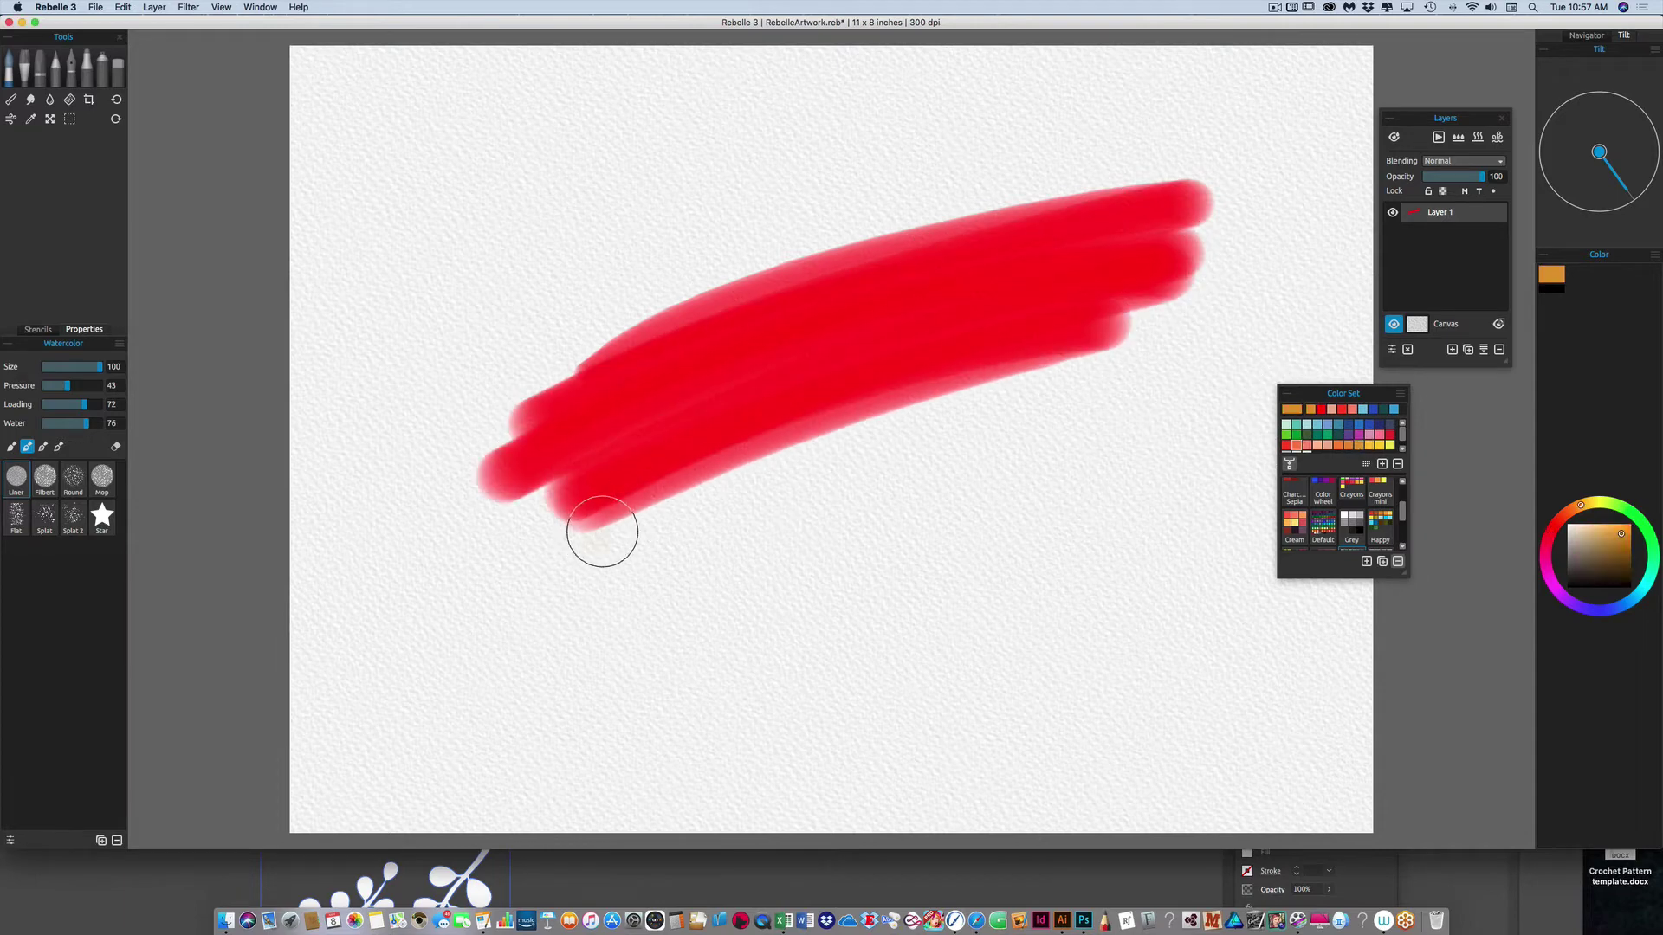
mouse_move(601, 528)
left_mouse_down()
mouse_move(1060, 370)
mouse_move(1162, 361)
mouse_move(687, 601)
left_mouse_up()
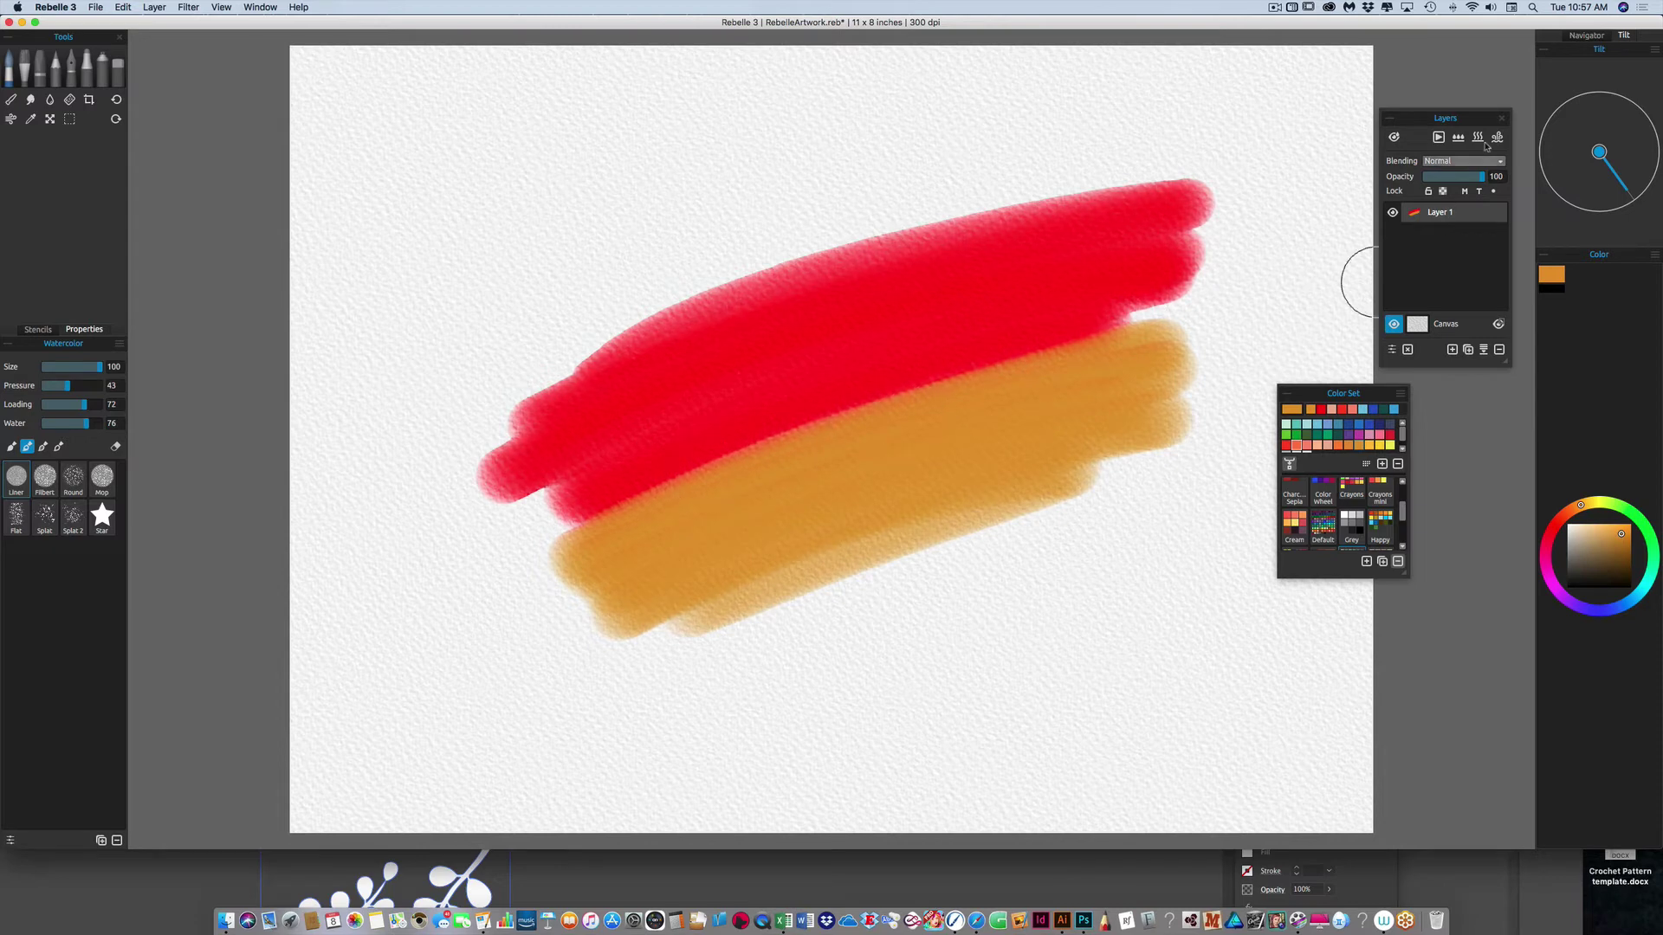
Pause and resume the paint diffusion, and show and hide the wet areas of the layer
left_click(1440, 139)
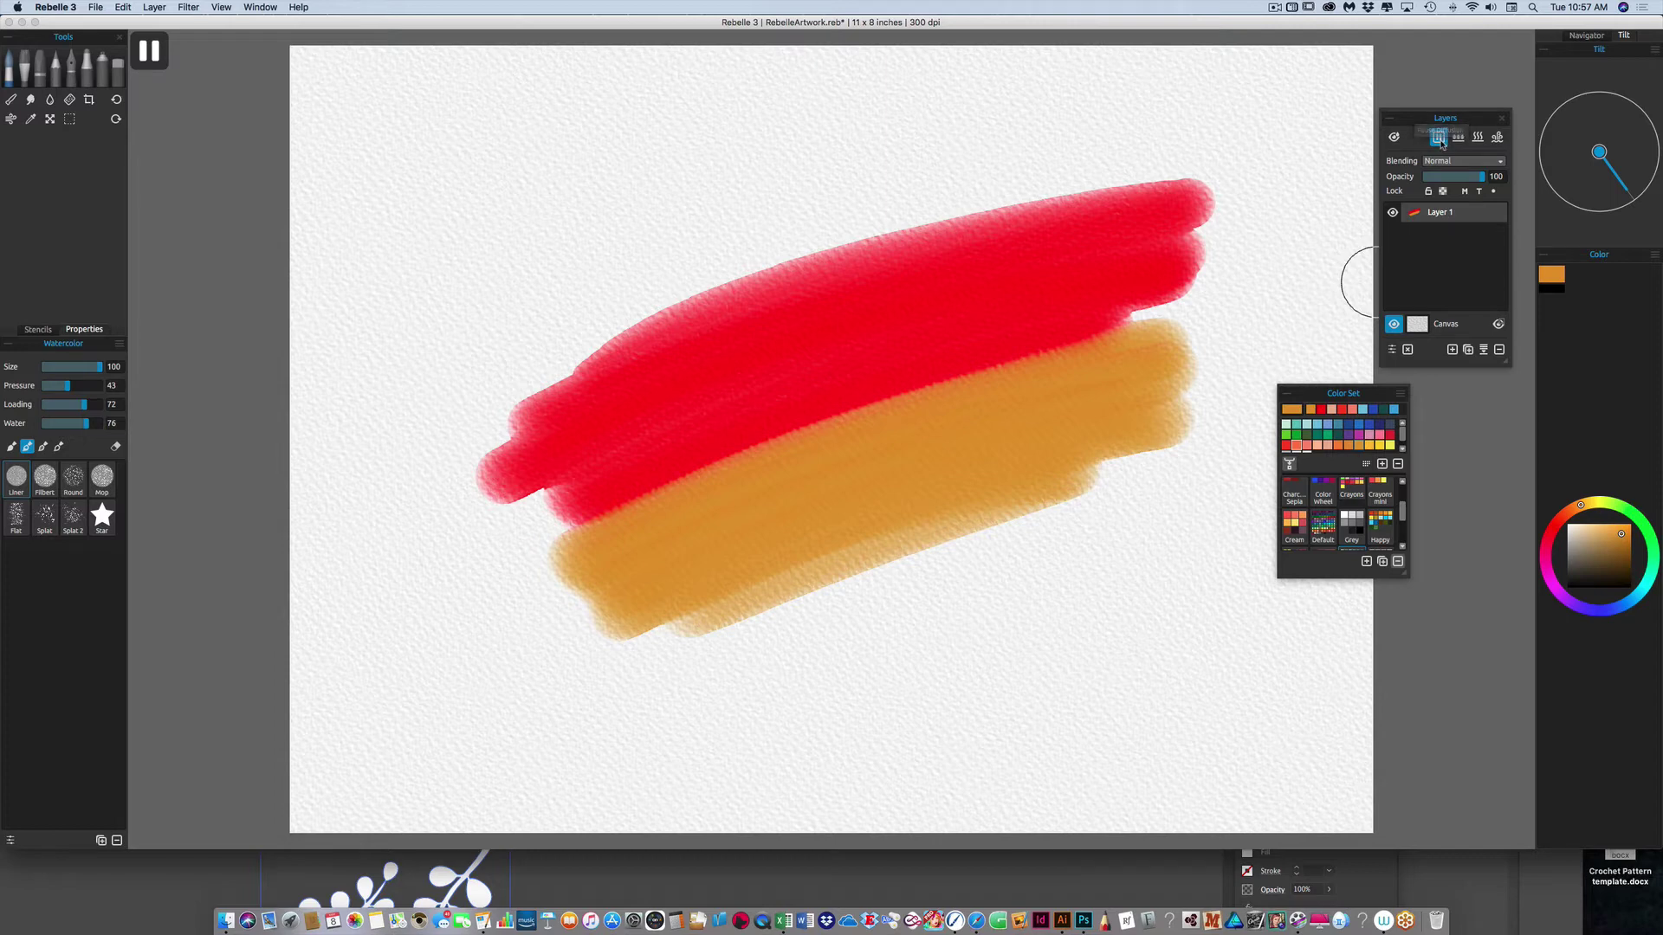
left_click(1441, 140)
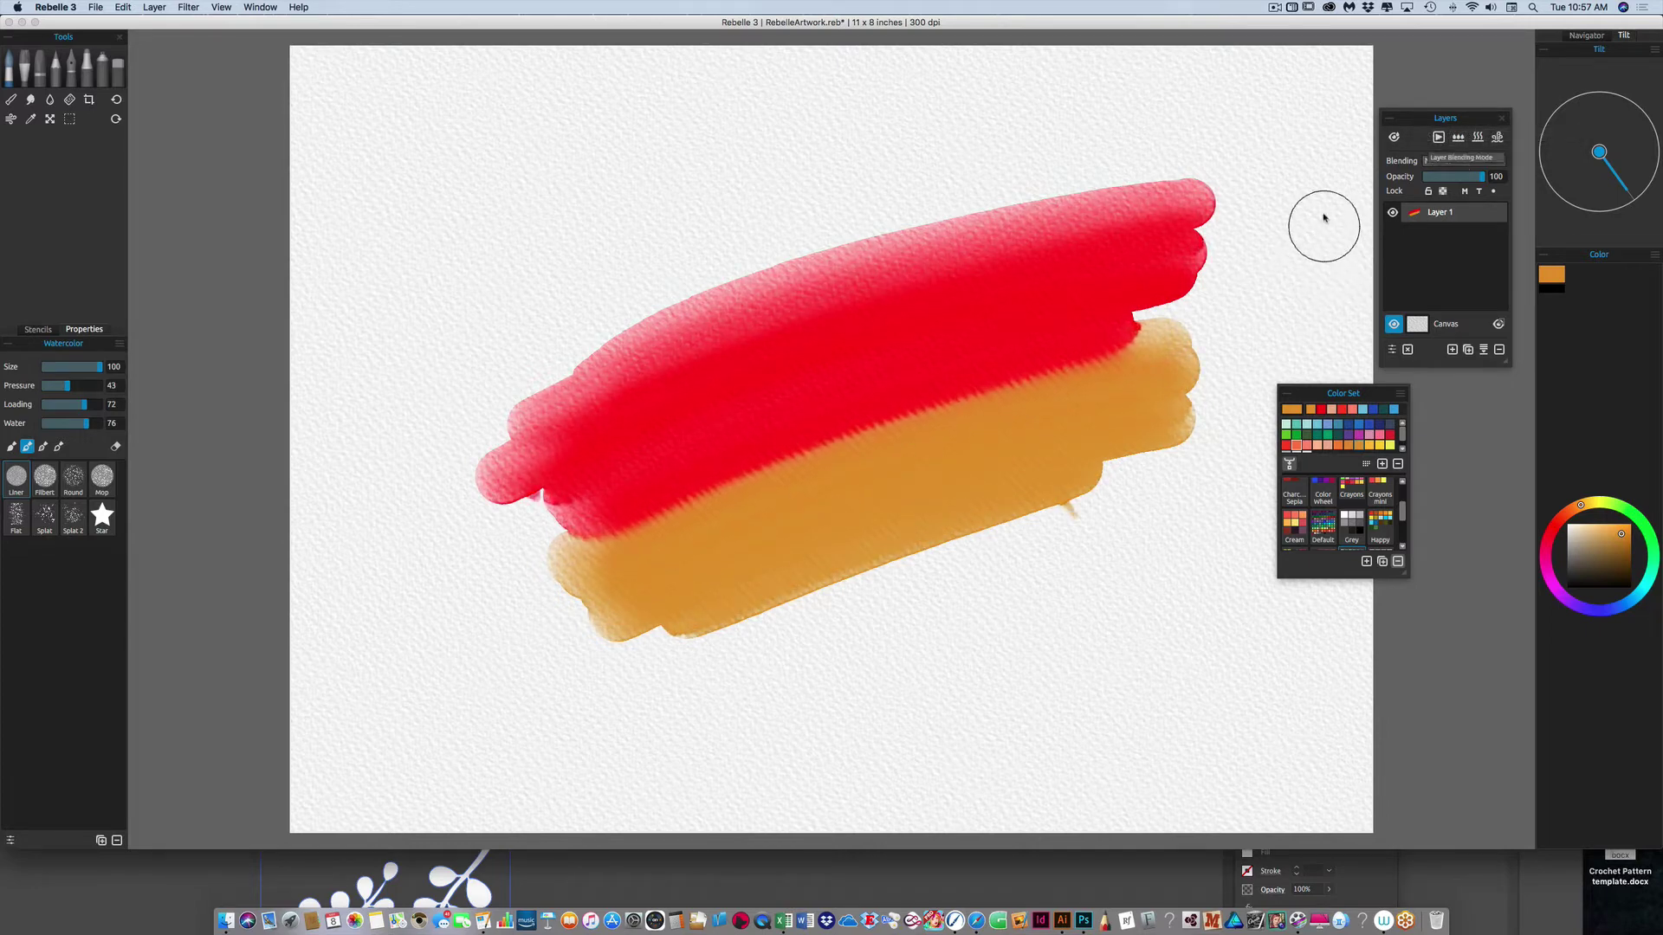
left_click(1398, 141)
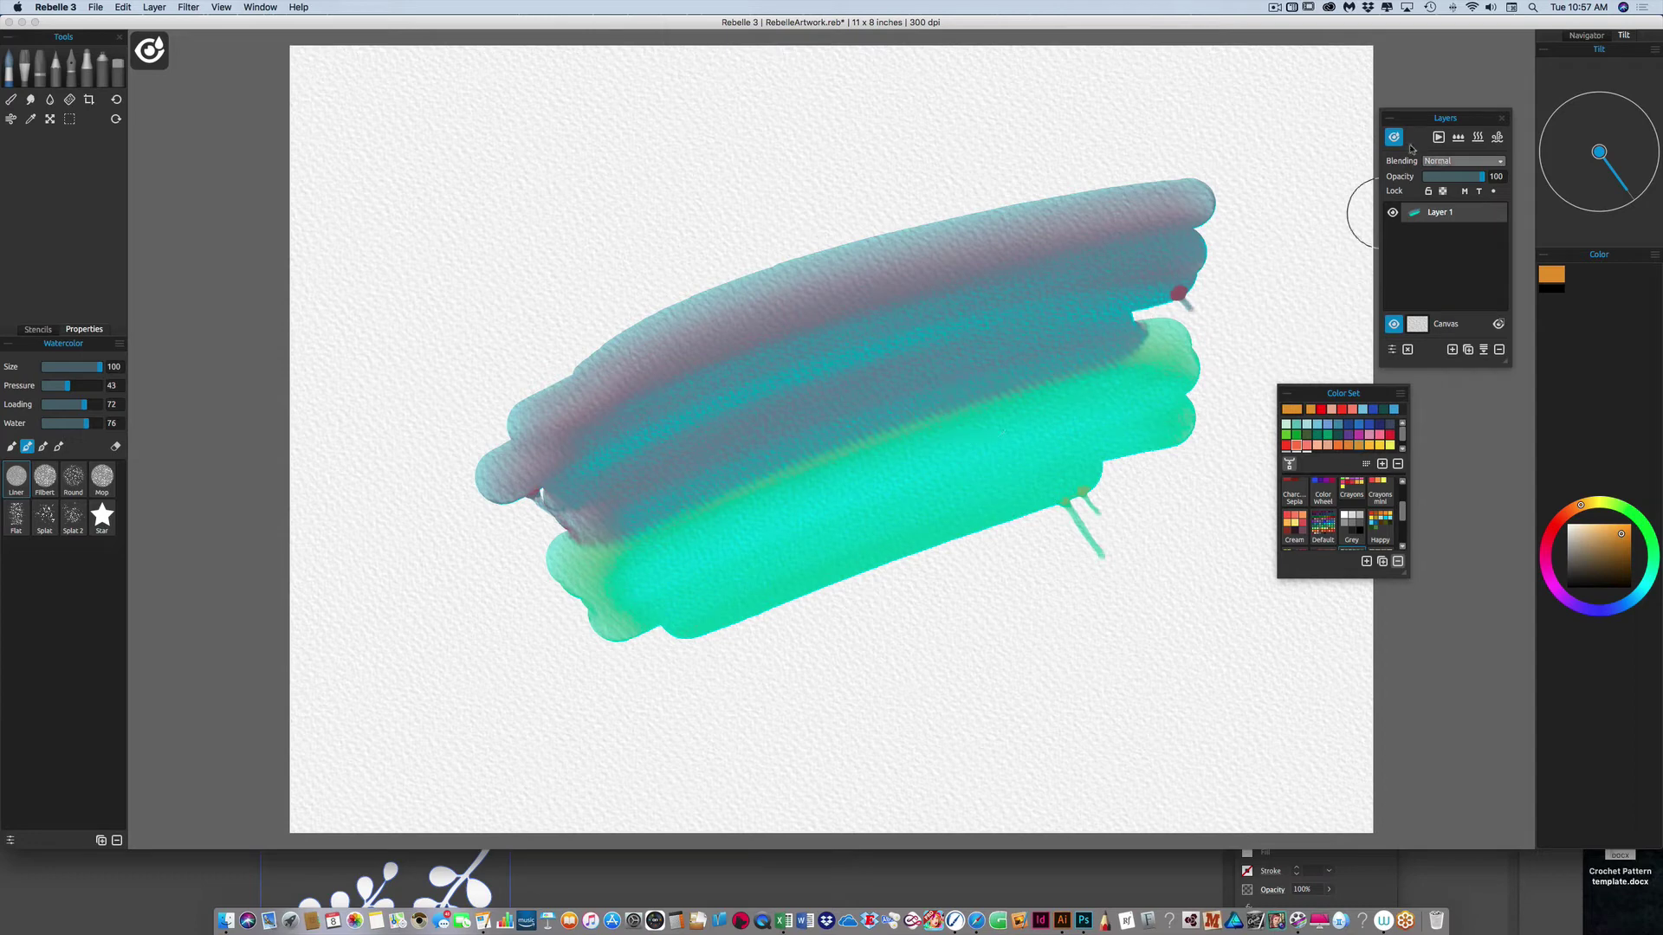
left_click(1393, 137)
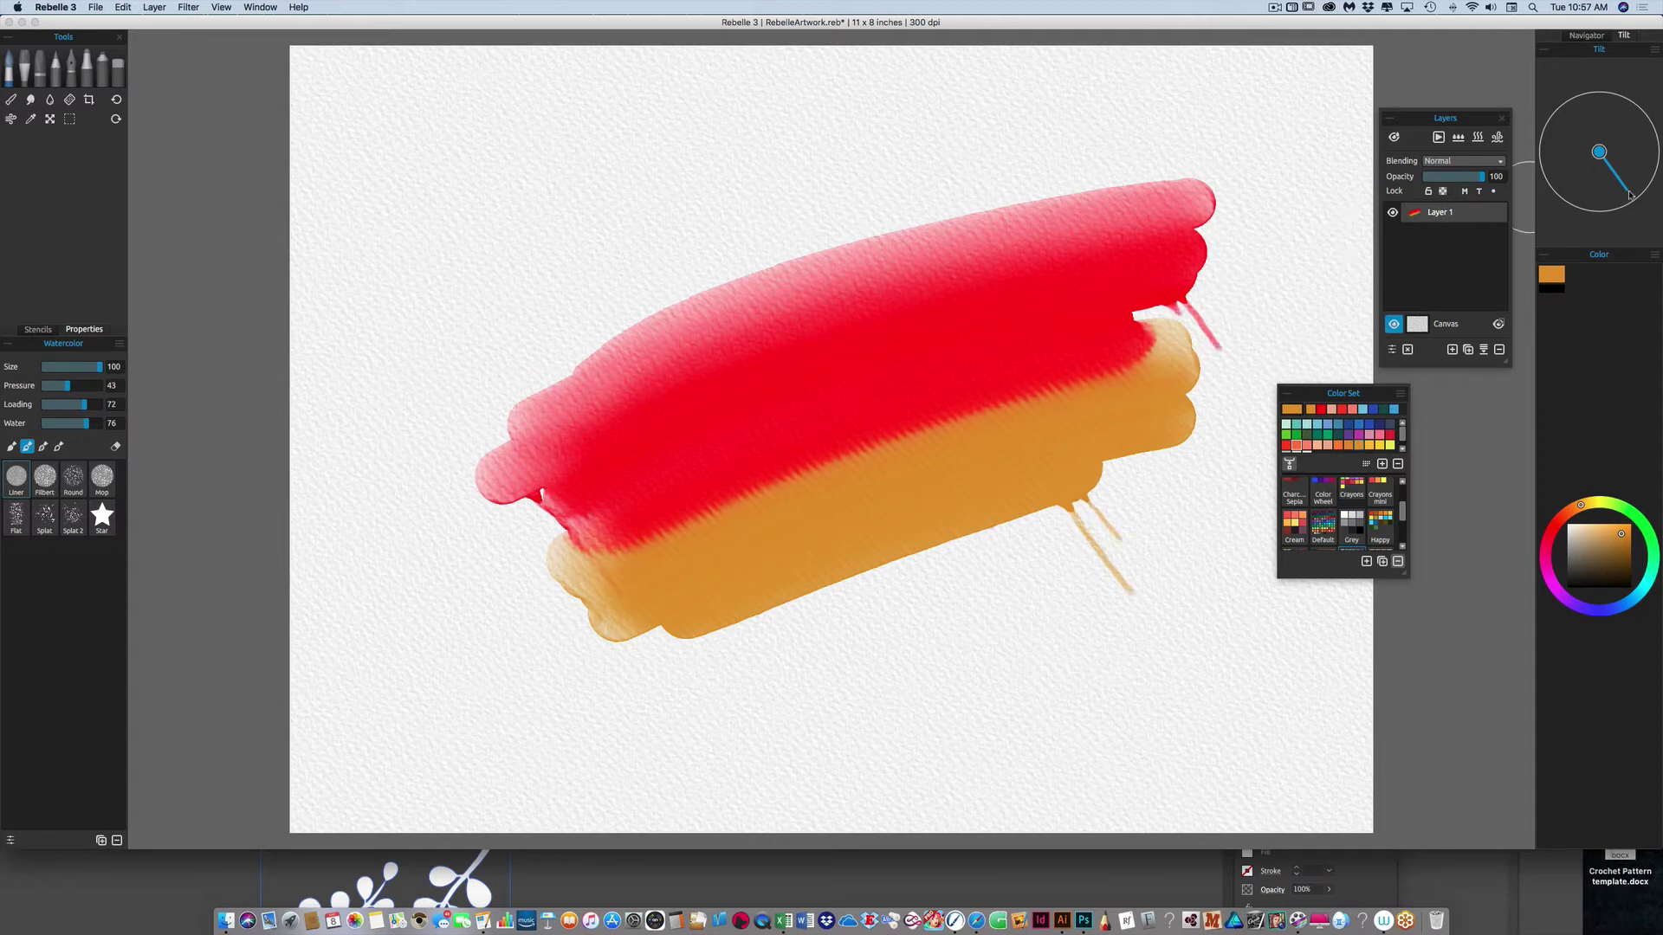
Tilt the canvas so the paint runs downward, and blow the wet paint at the red band's lower-left end with the Blow tool
left_click_drag(1628, 194, 1600, 199)
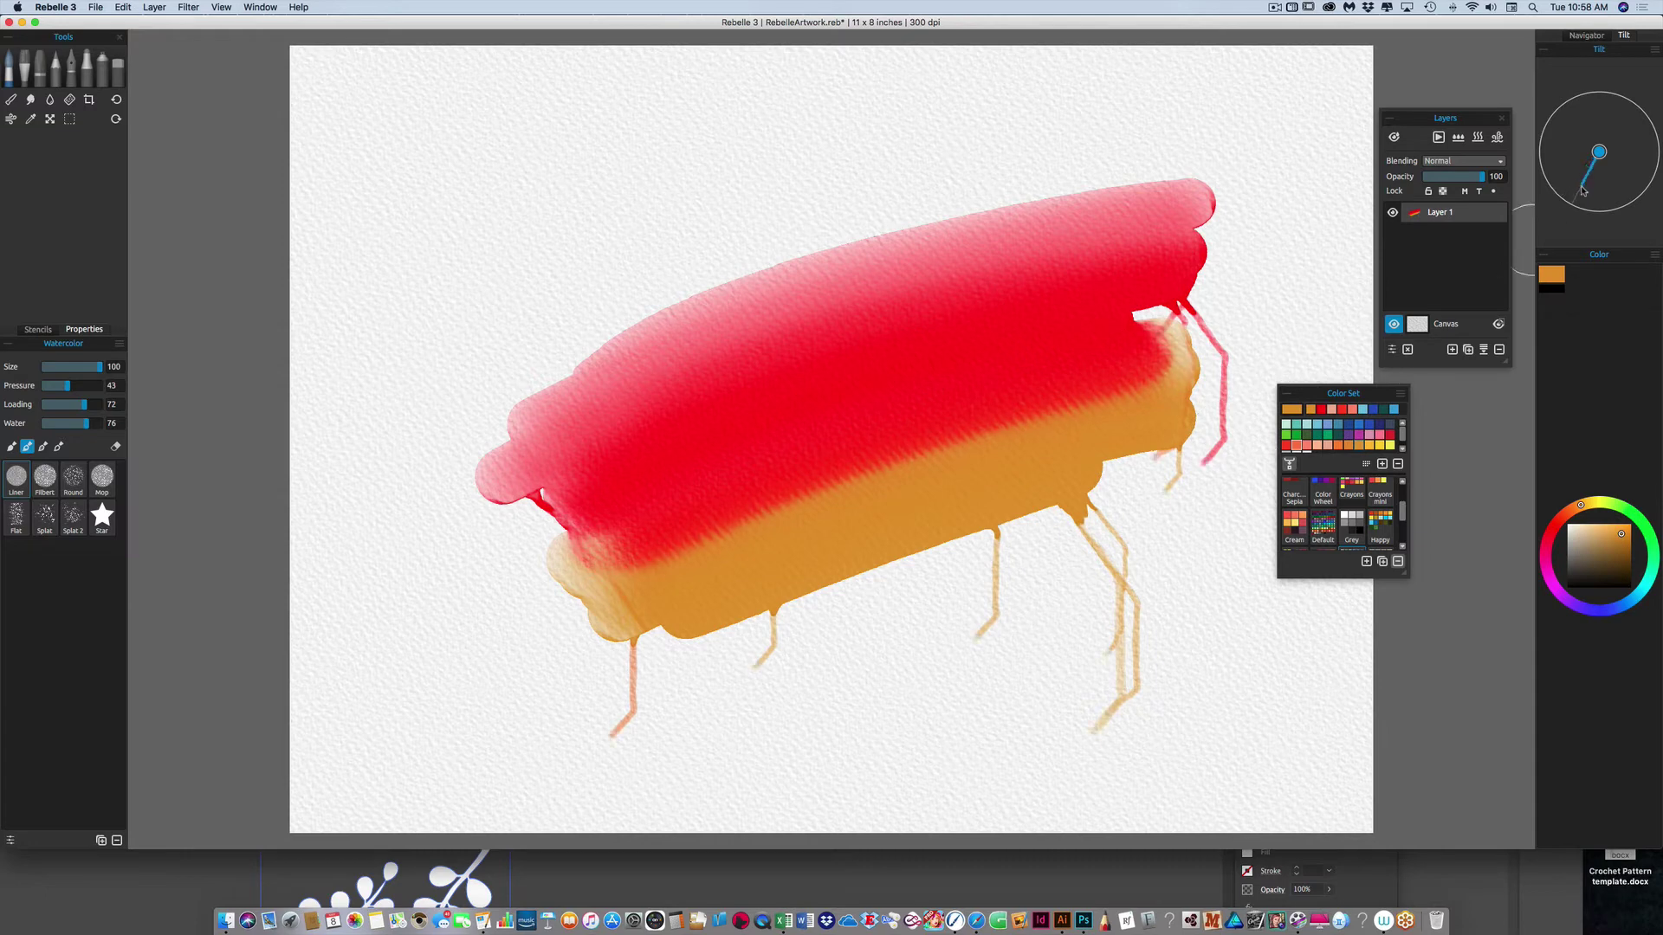
left_click(11, 120)
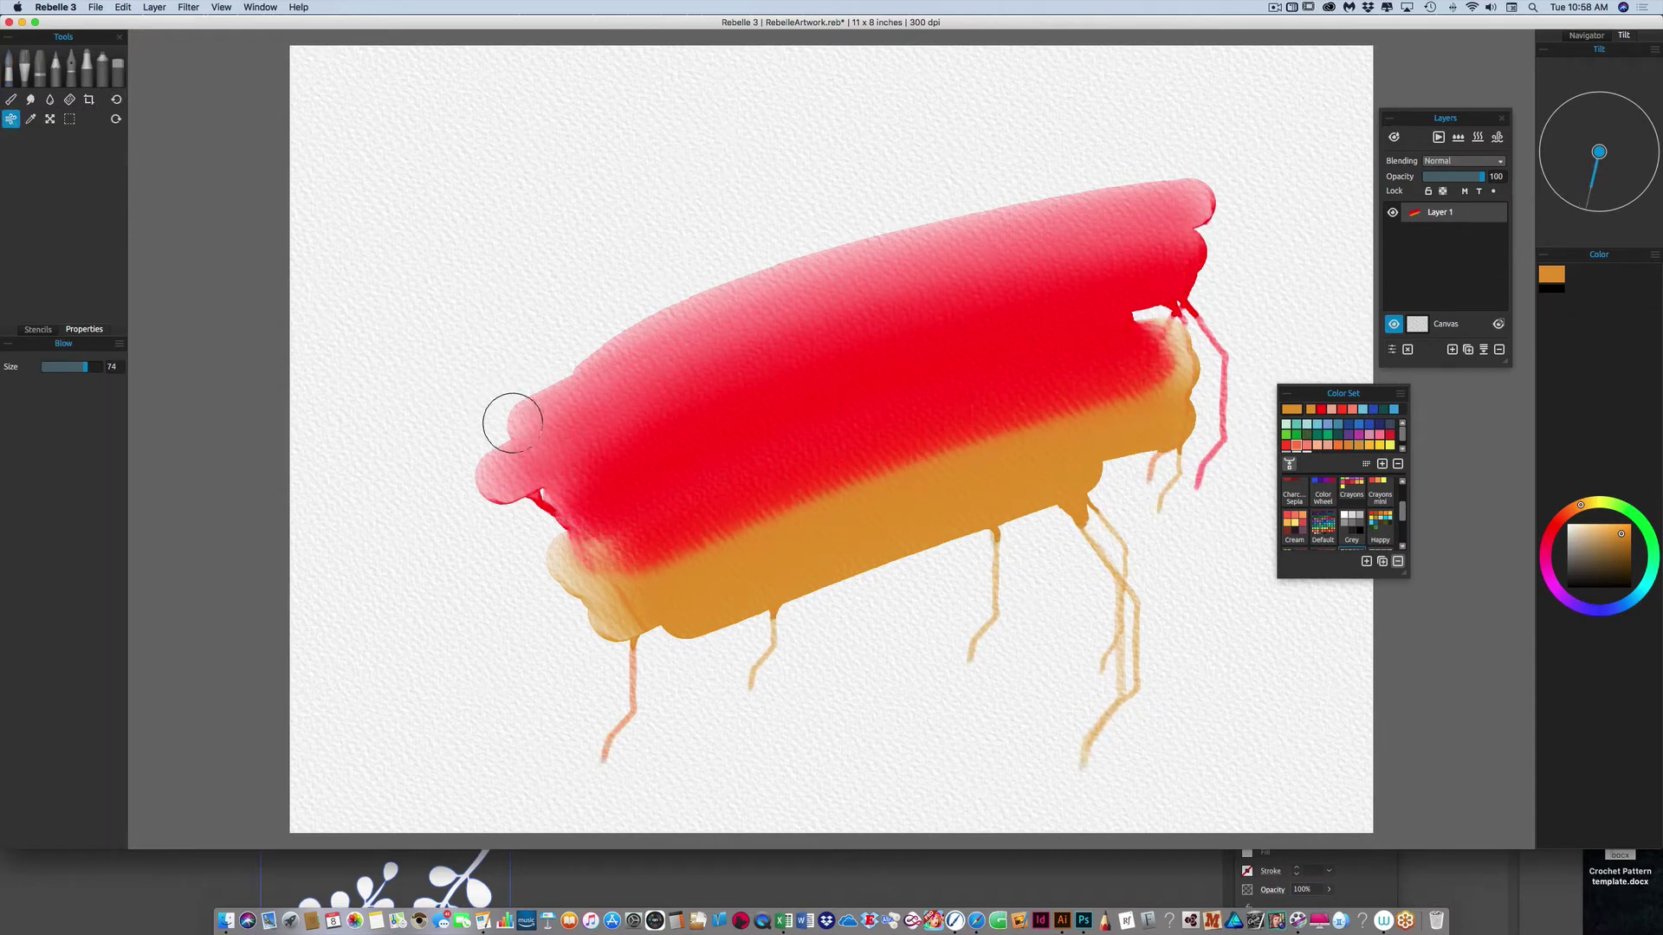
mouse_move(487, 482)
left_mouse_down()
mouse_move(566, 548)
mouse_move(488, 498)
mouse_move(554, 524)
mouse_move(537, 496)
mouse_move(513, 499)
mouse_move(557, 575)
mouse_move(518, 493)
mouse_move(538, 520)
mouse_move(546, 499)
mouse_move(520, 510)
mouse_move(548, 519)
mouse_move(545, 493)
mouse_move(563, 486)
mouse_move(539, 541)
mouse_move(545, 477)
mouse_move(530, 538)
left_mouse_up()
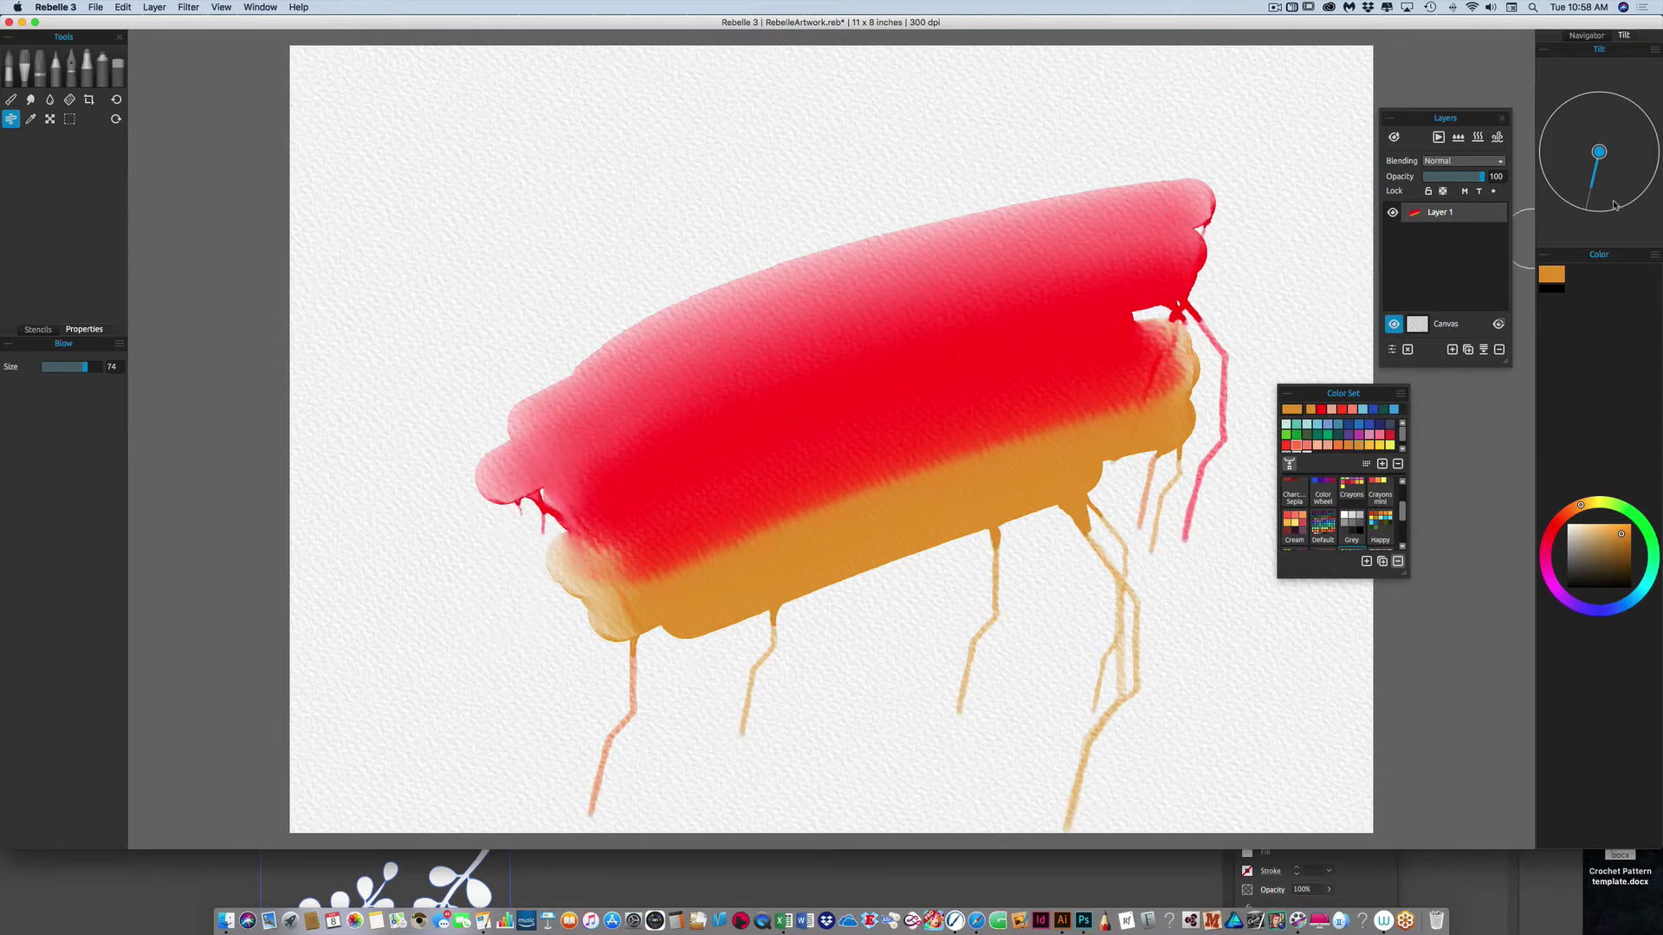
Switch to the Blend tool, and pause and resume the paint diffusion
left_click(13, 102)
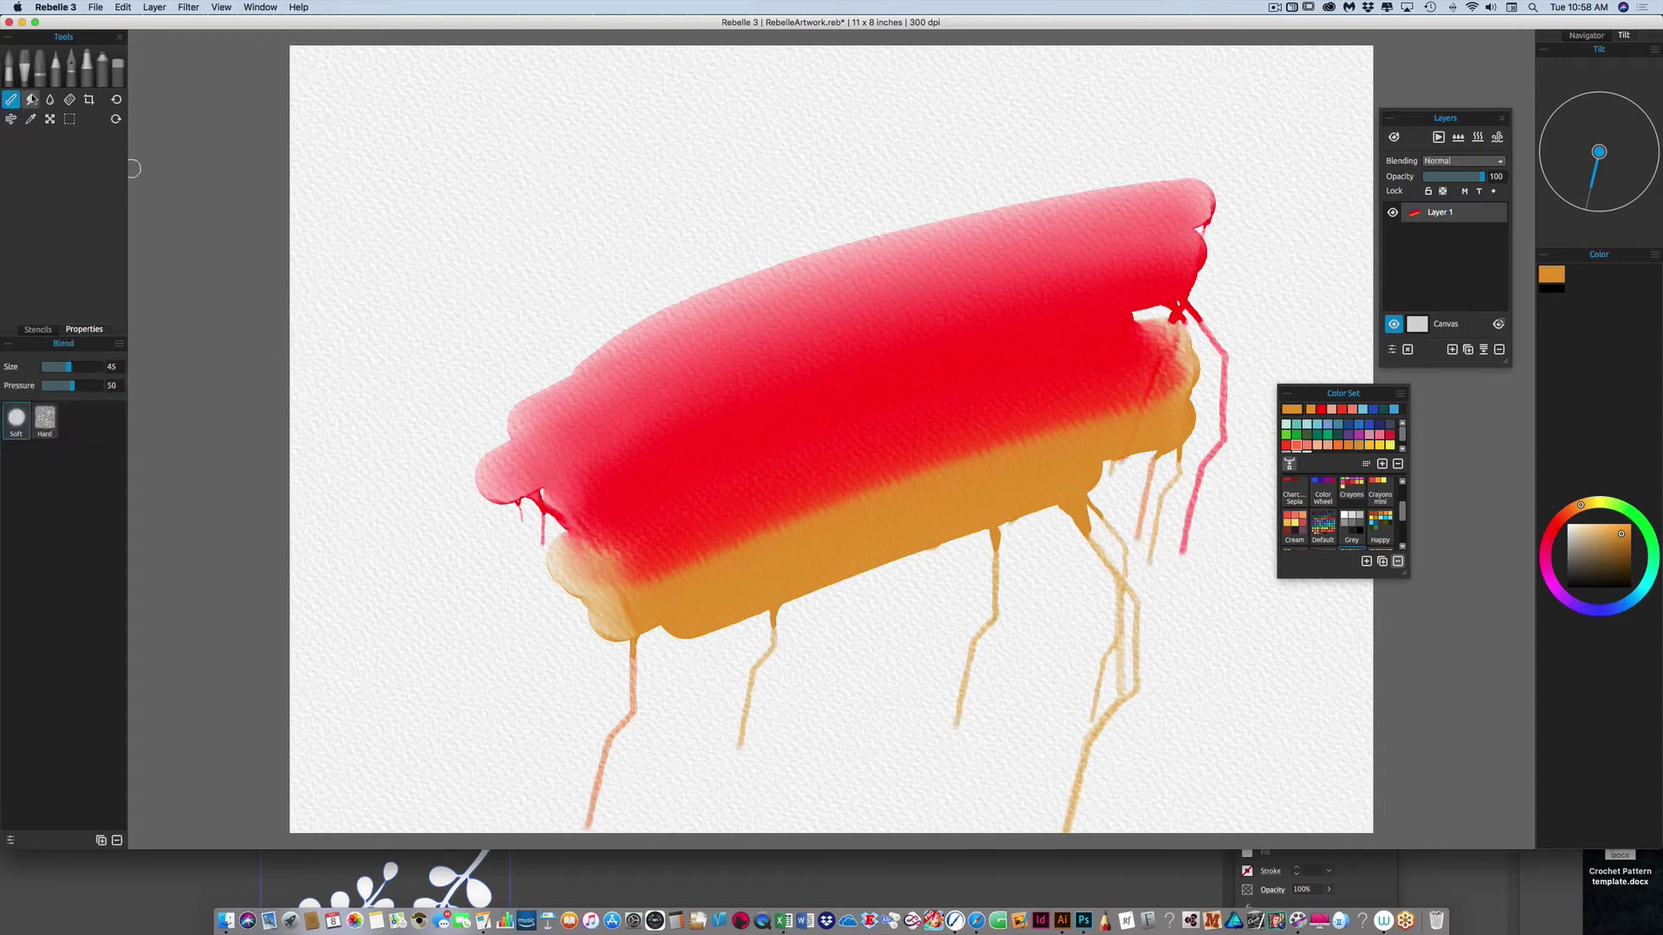
left_click(1444, 141)
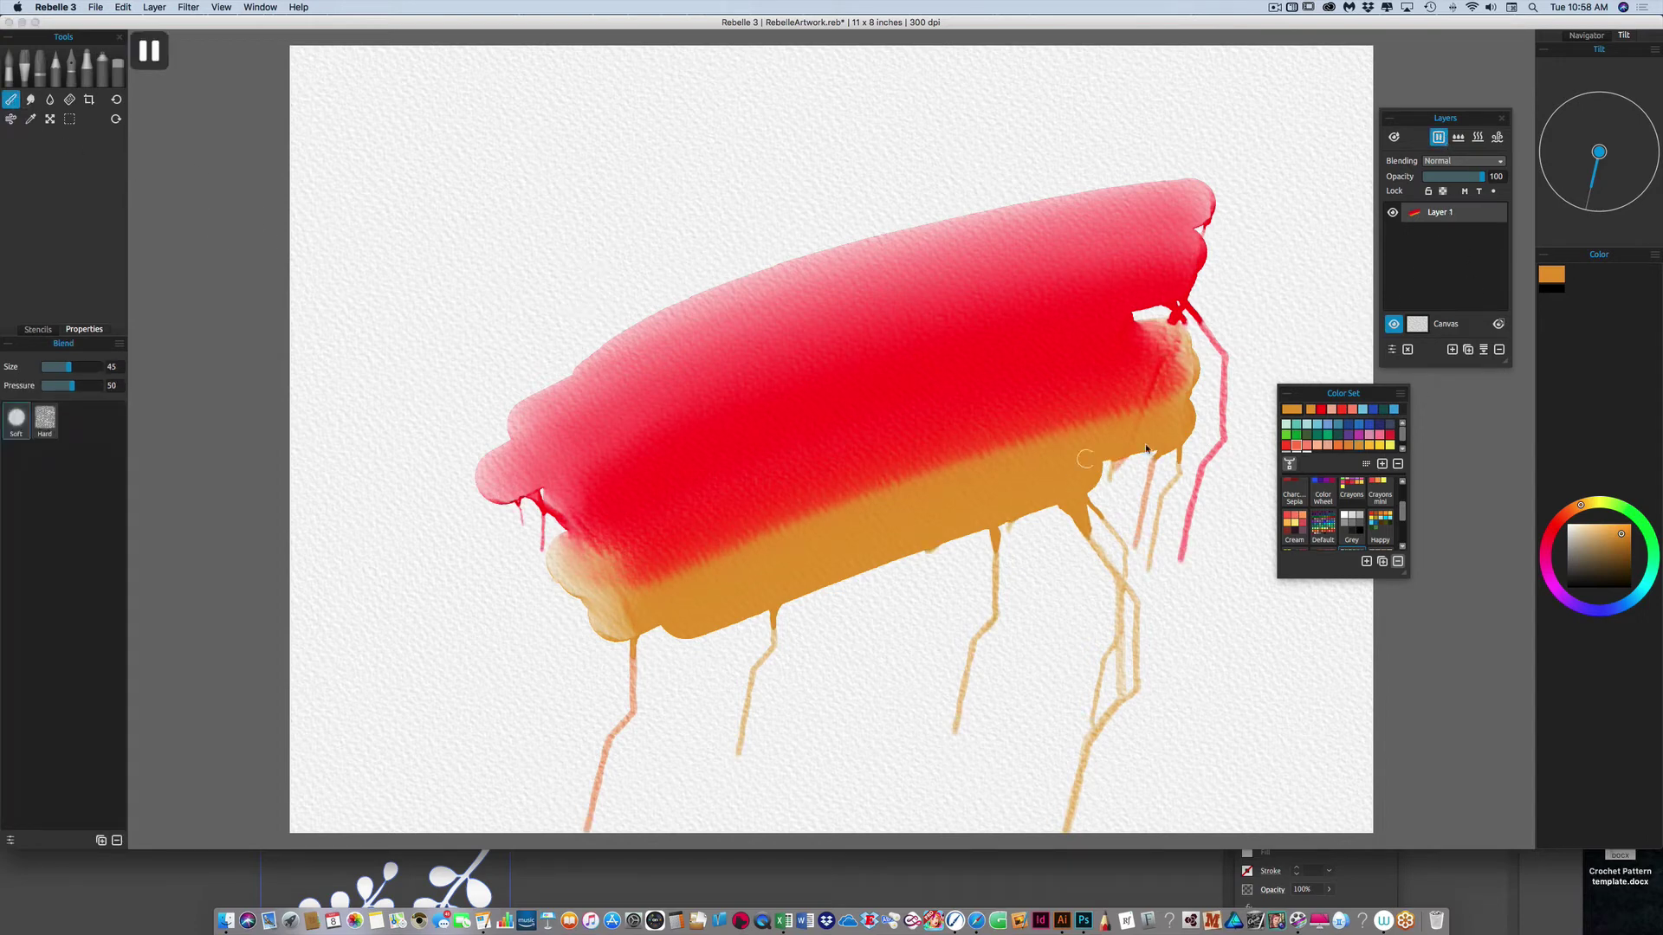
left_click(1438, 138)
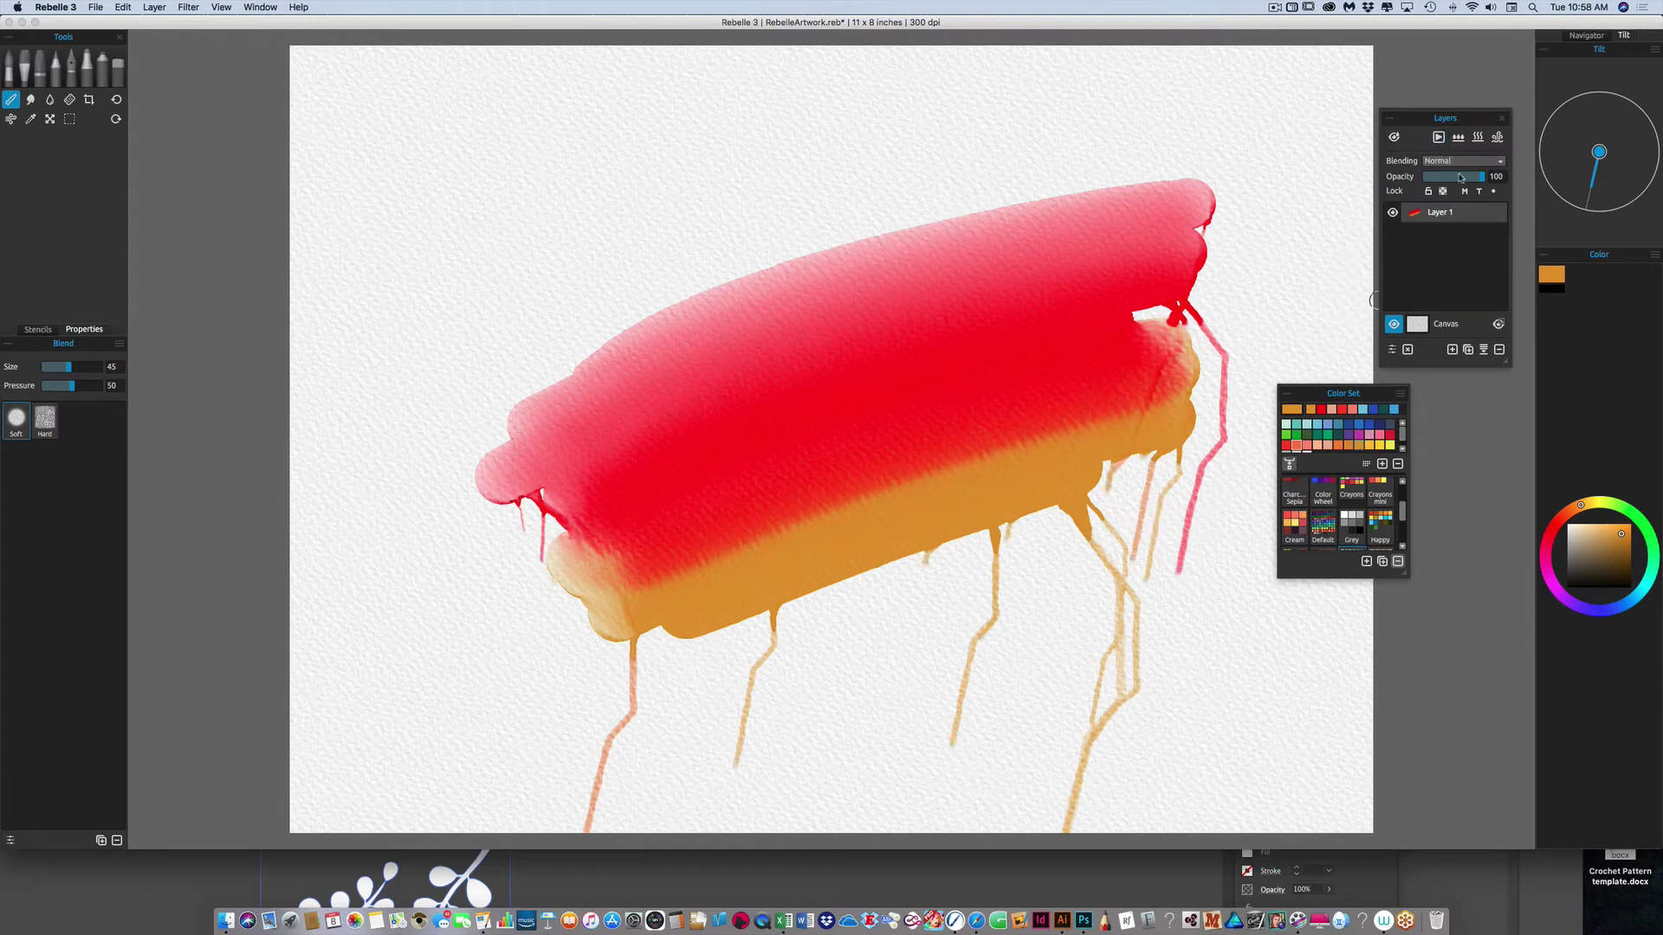
Dry the painted layer and clear all paint from Layer 1
left_click(1479, 138)
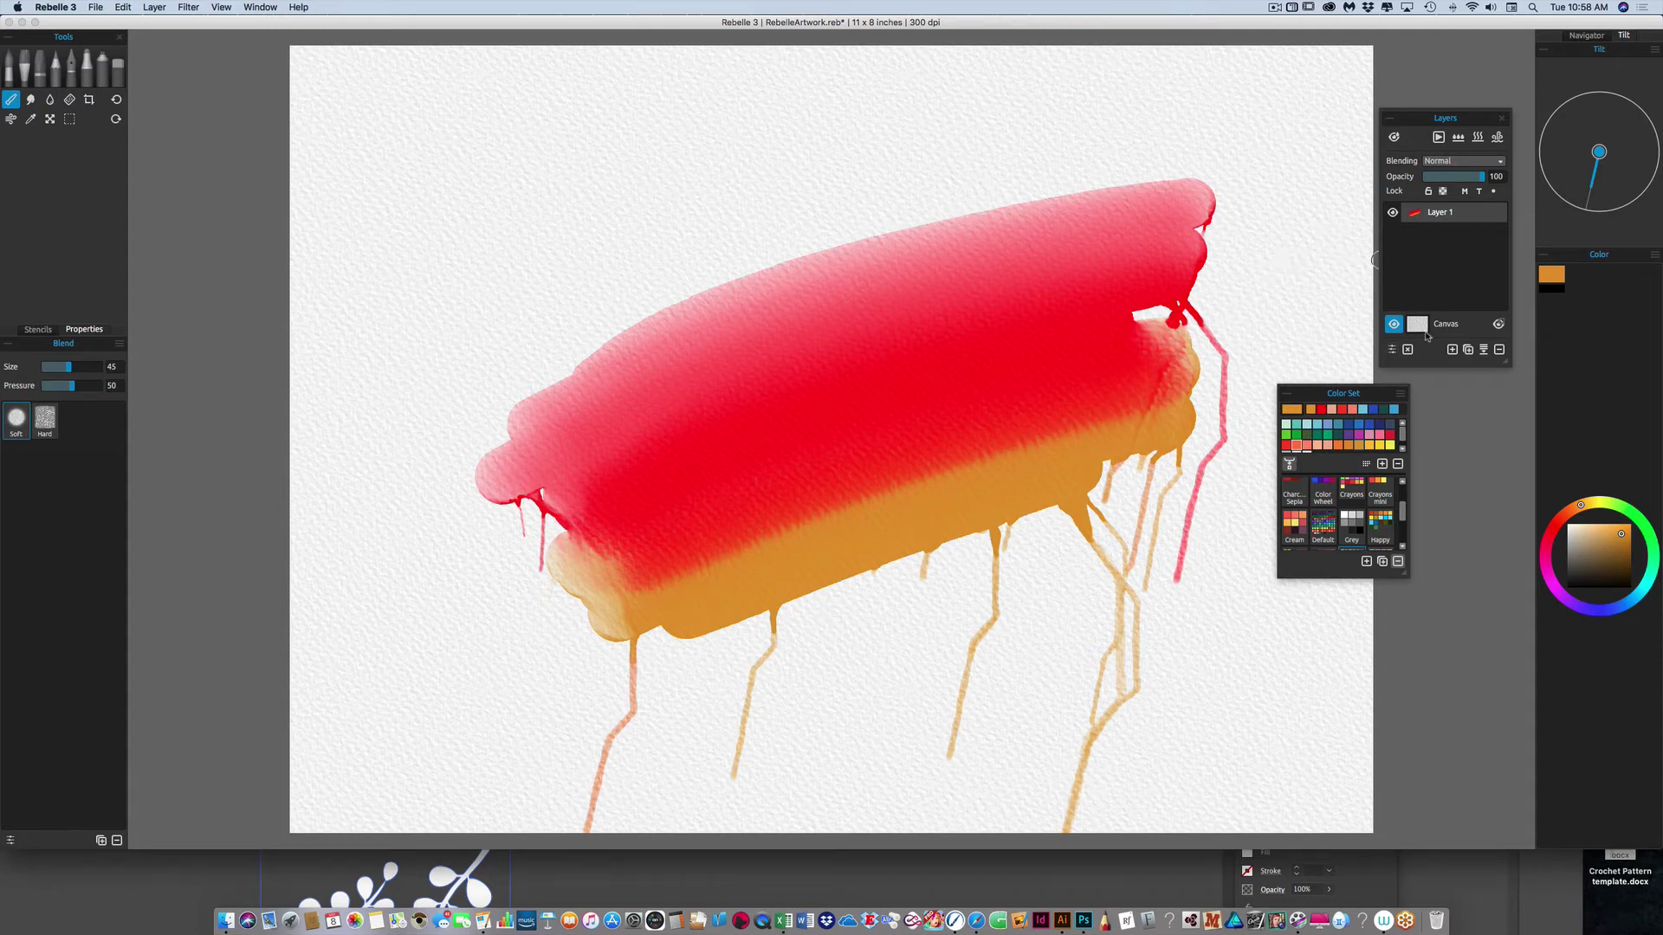
left_click(1408, 352)
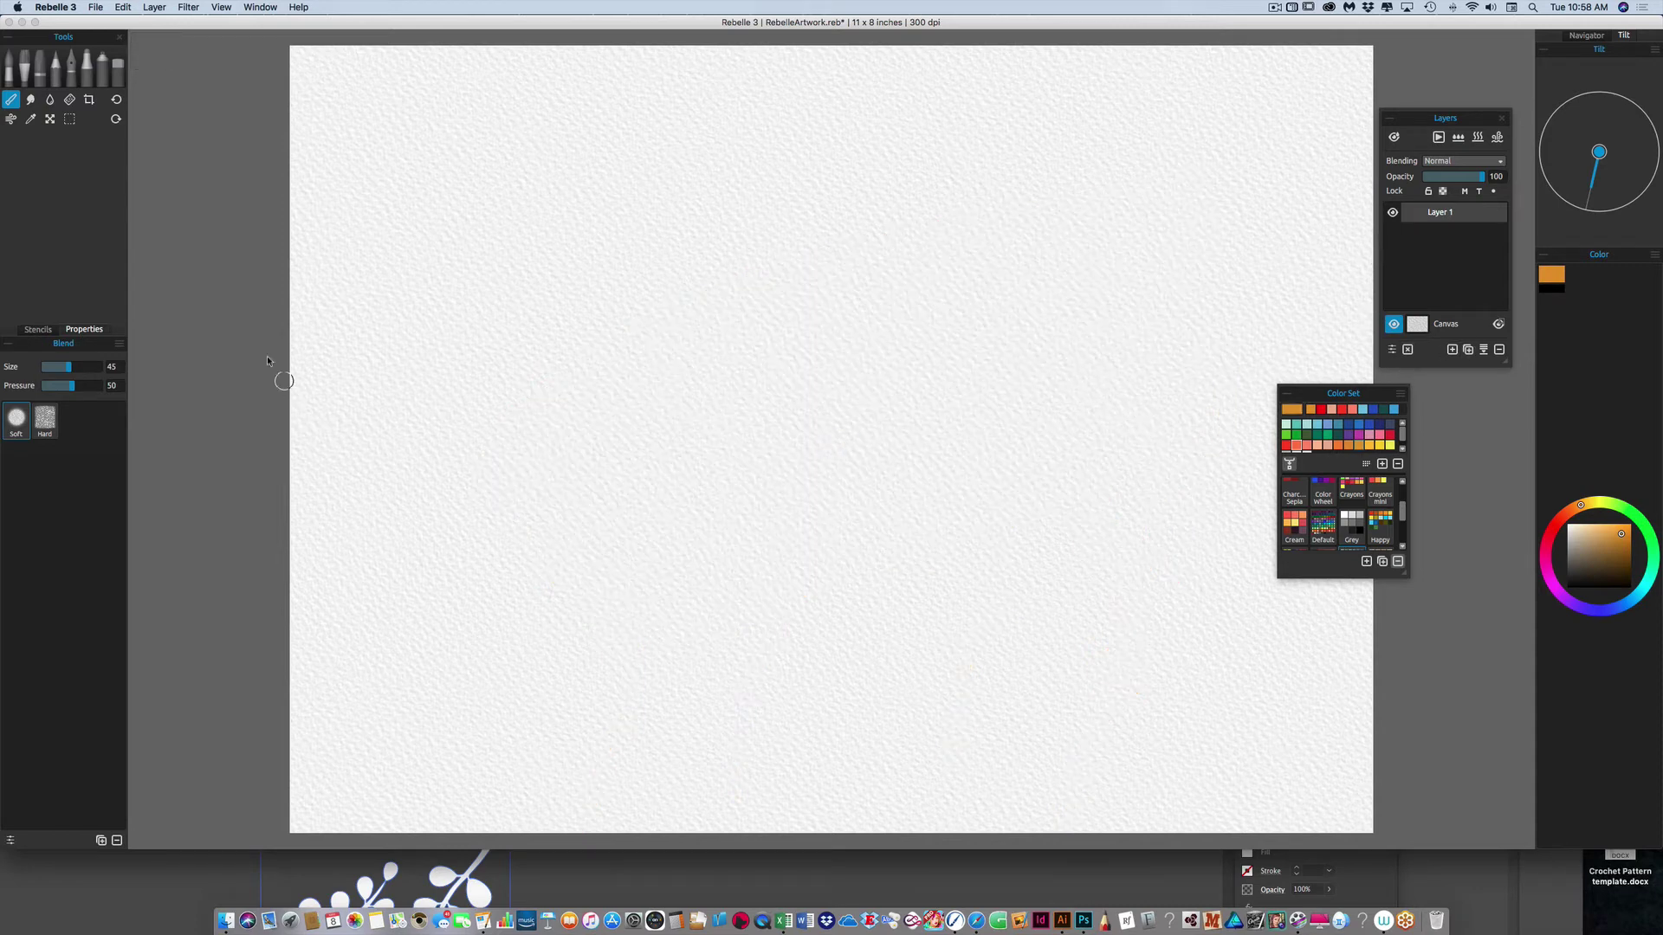
Paint overlapping orange, dark teal and purple zigzag bands diagonally across the canvas with the Watercolor Mop brush
left_click(8, 82)
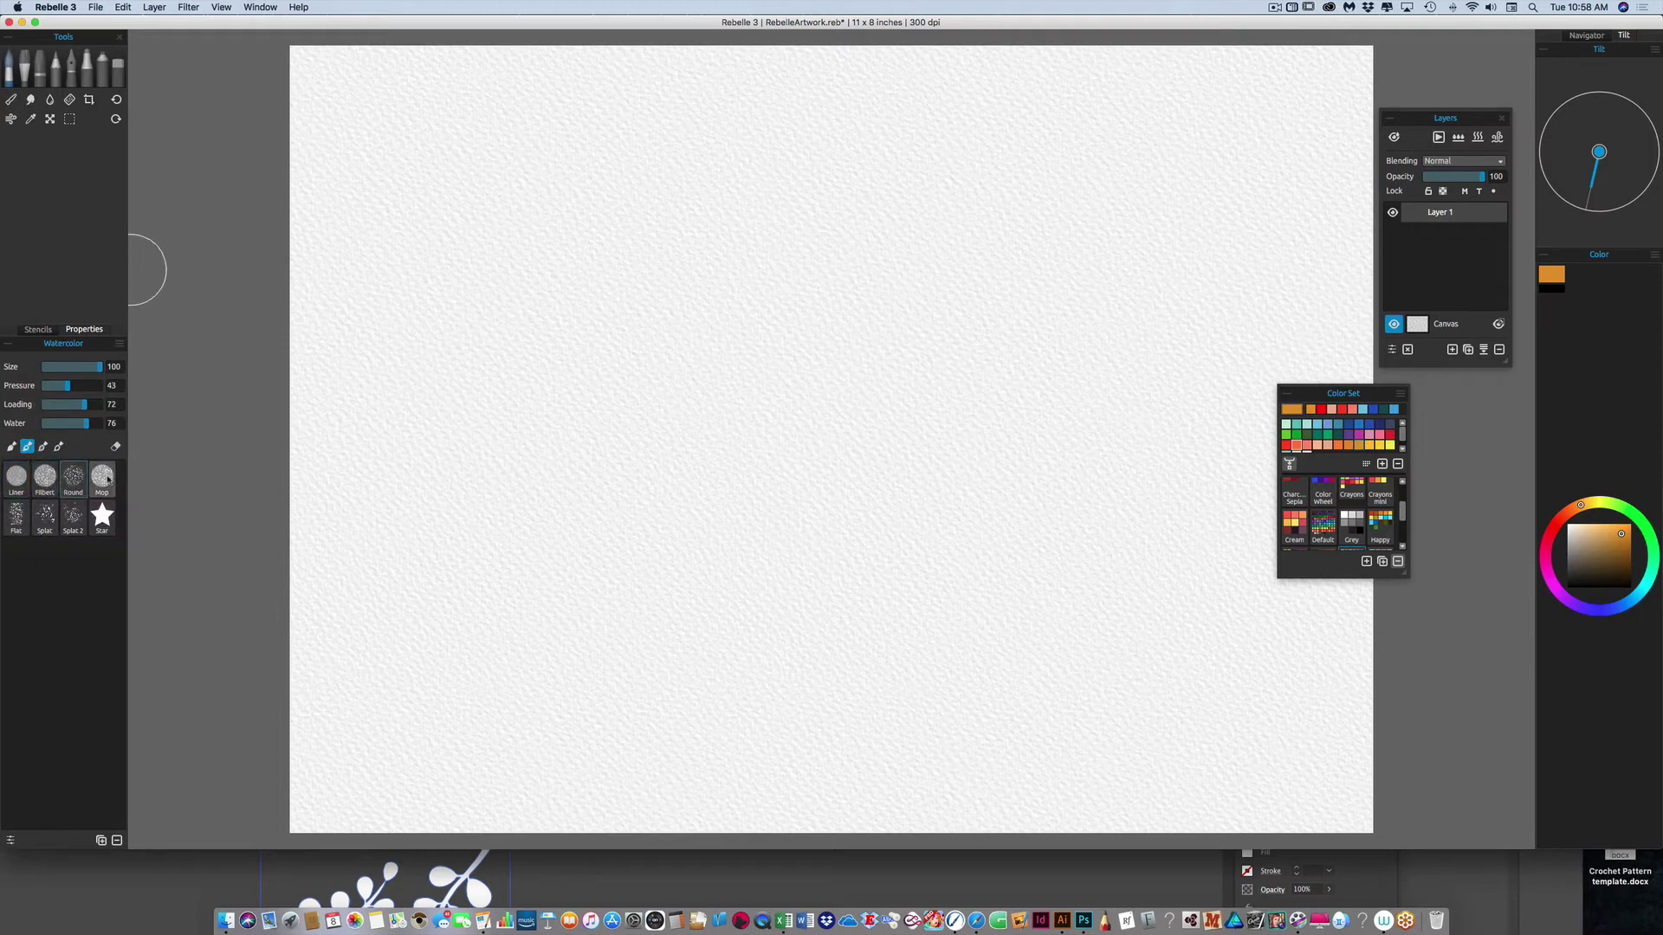
left_click(102, 478)
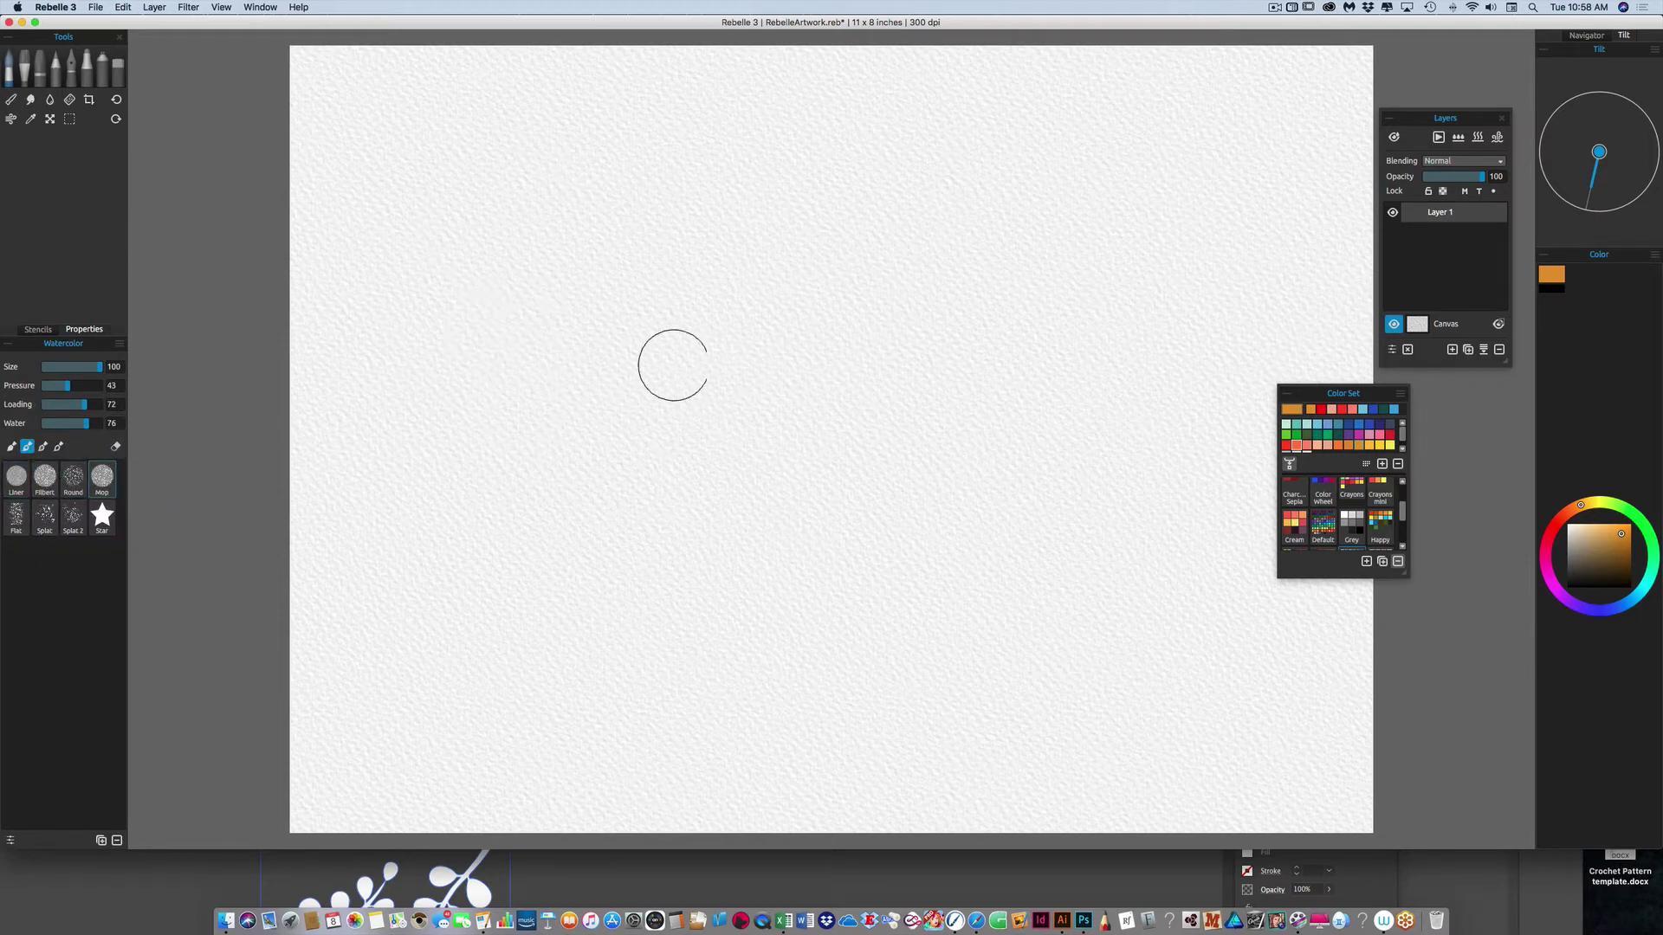
mouse_move(524, 456)
left_mouse_down()
mouse_move(594, 480)
mouse_move(745, 360)
mouse_move(865, 318)
mouse_move(988, 348)
mouse_move(1182, 269)
left_mouse_up()
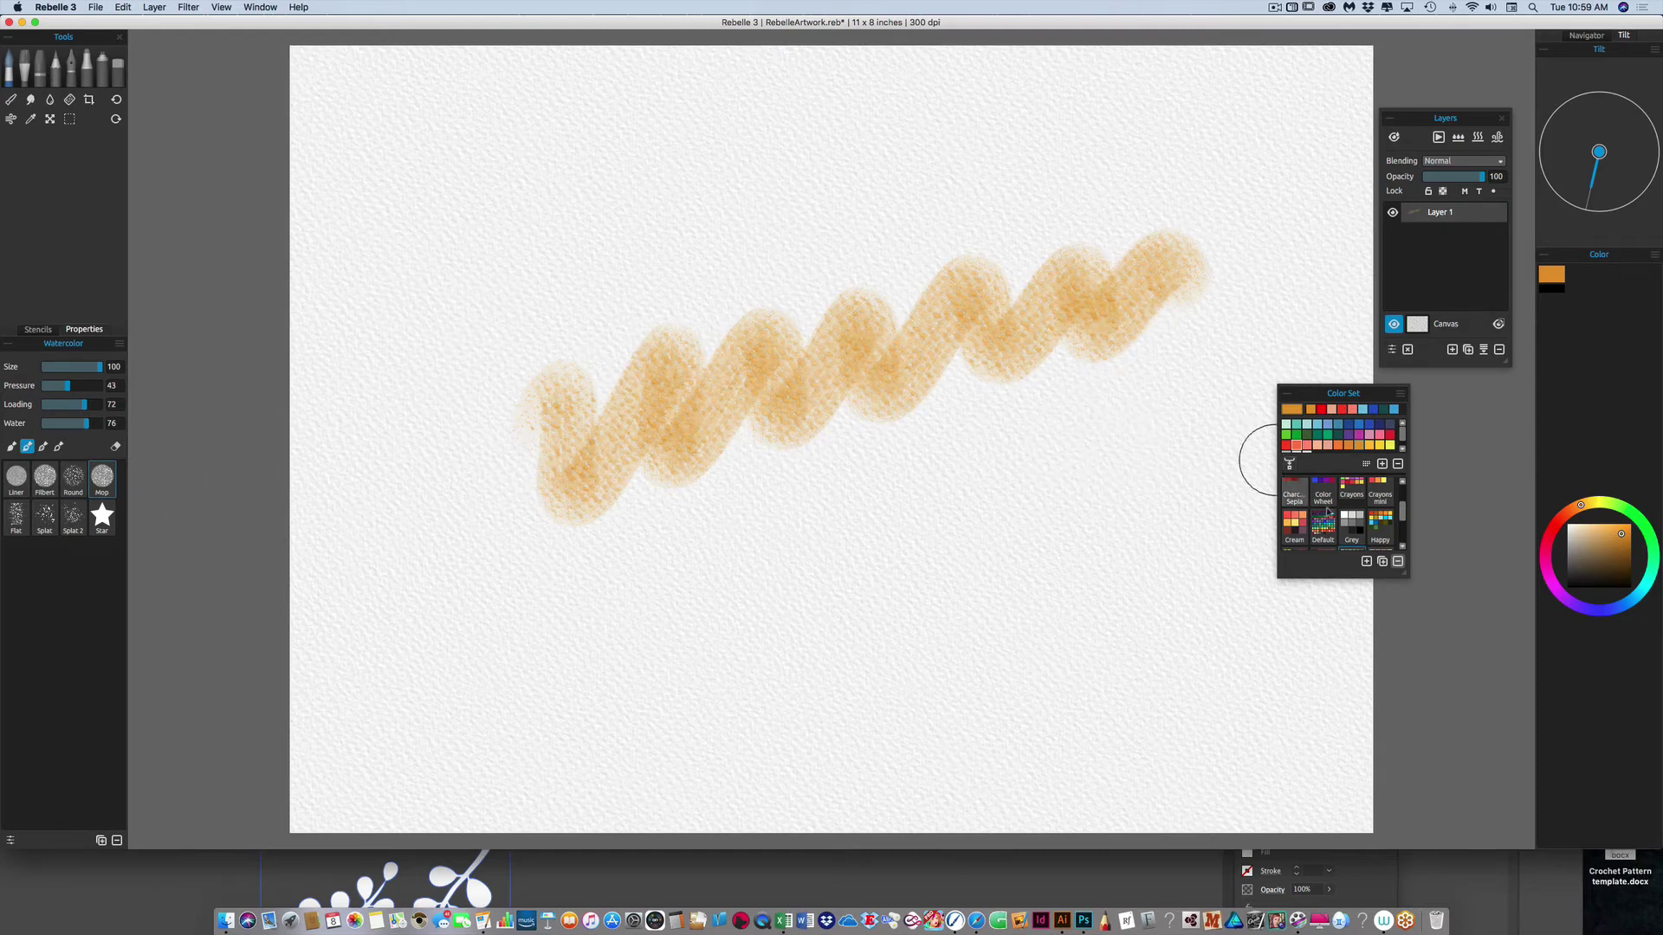
left_click(1338, 435)
mouse_move(575, 482)
left_mouse_down()
mouse_move(524, 537)
mouse_move(585, 534)
mouse_move(778, 419)
mouse_move(856, 439)
mouse_move(1085, 331)
mouse_move(1210, 312)
left_mouse_up()
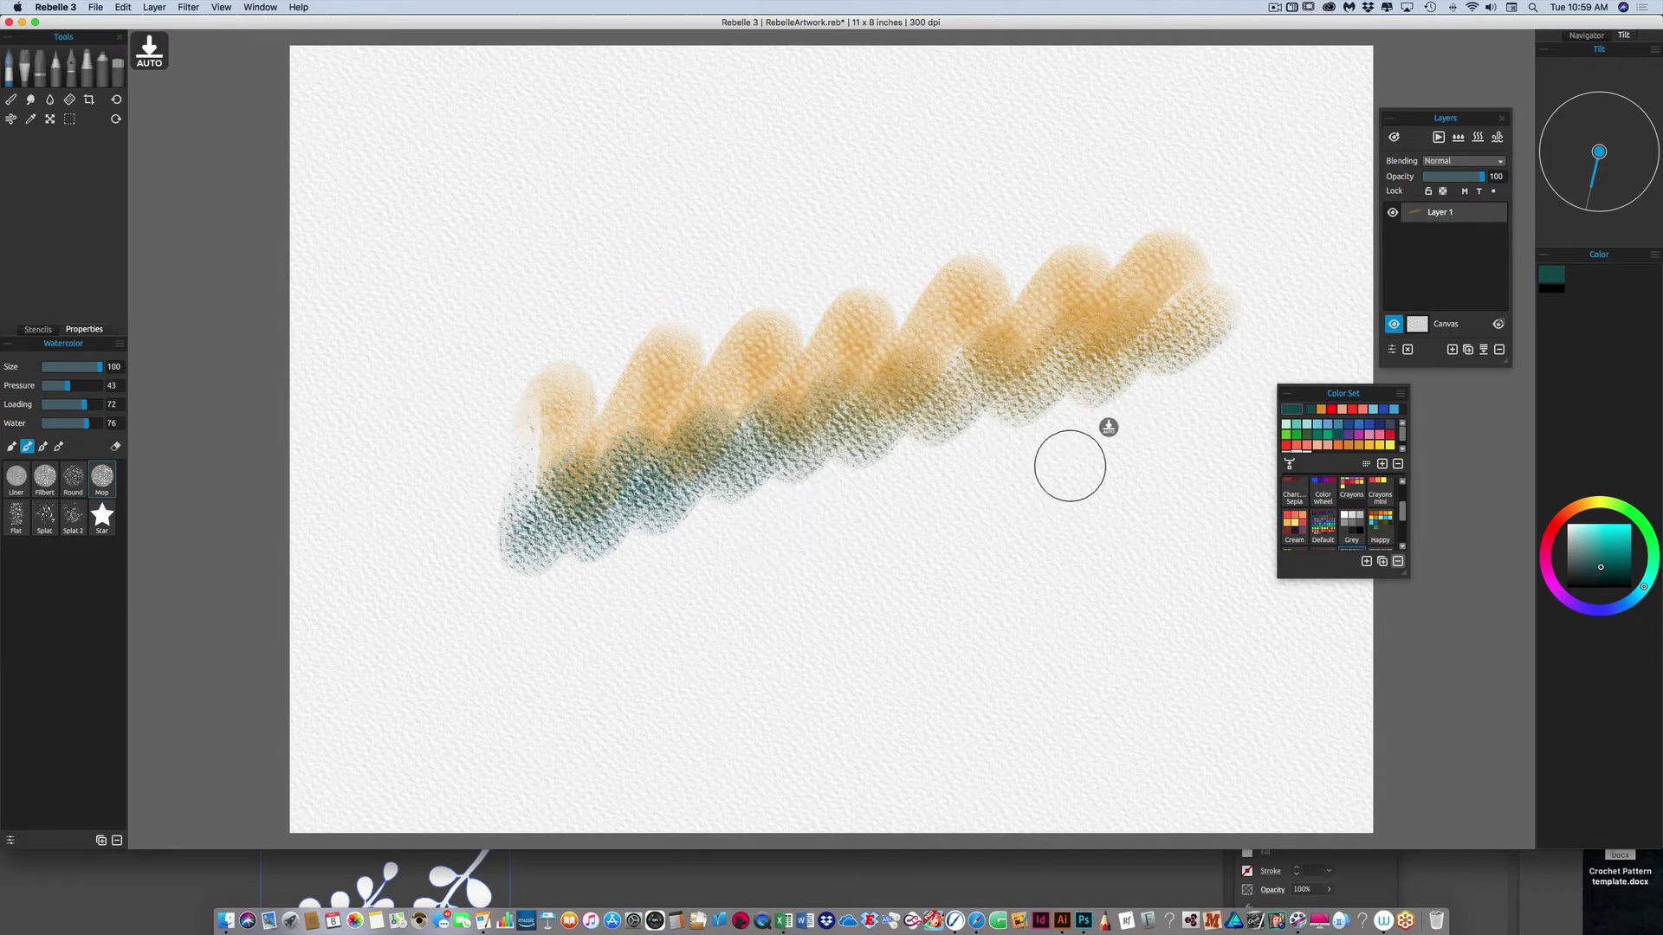
left_click(1349, 436)
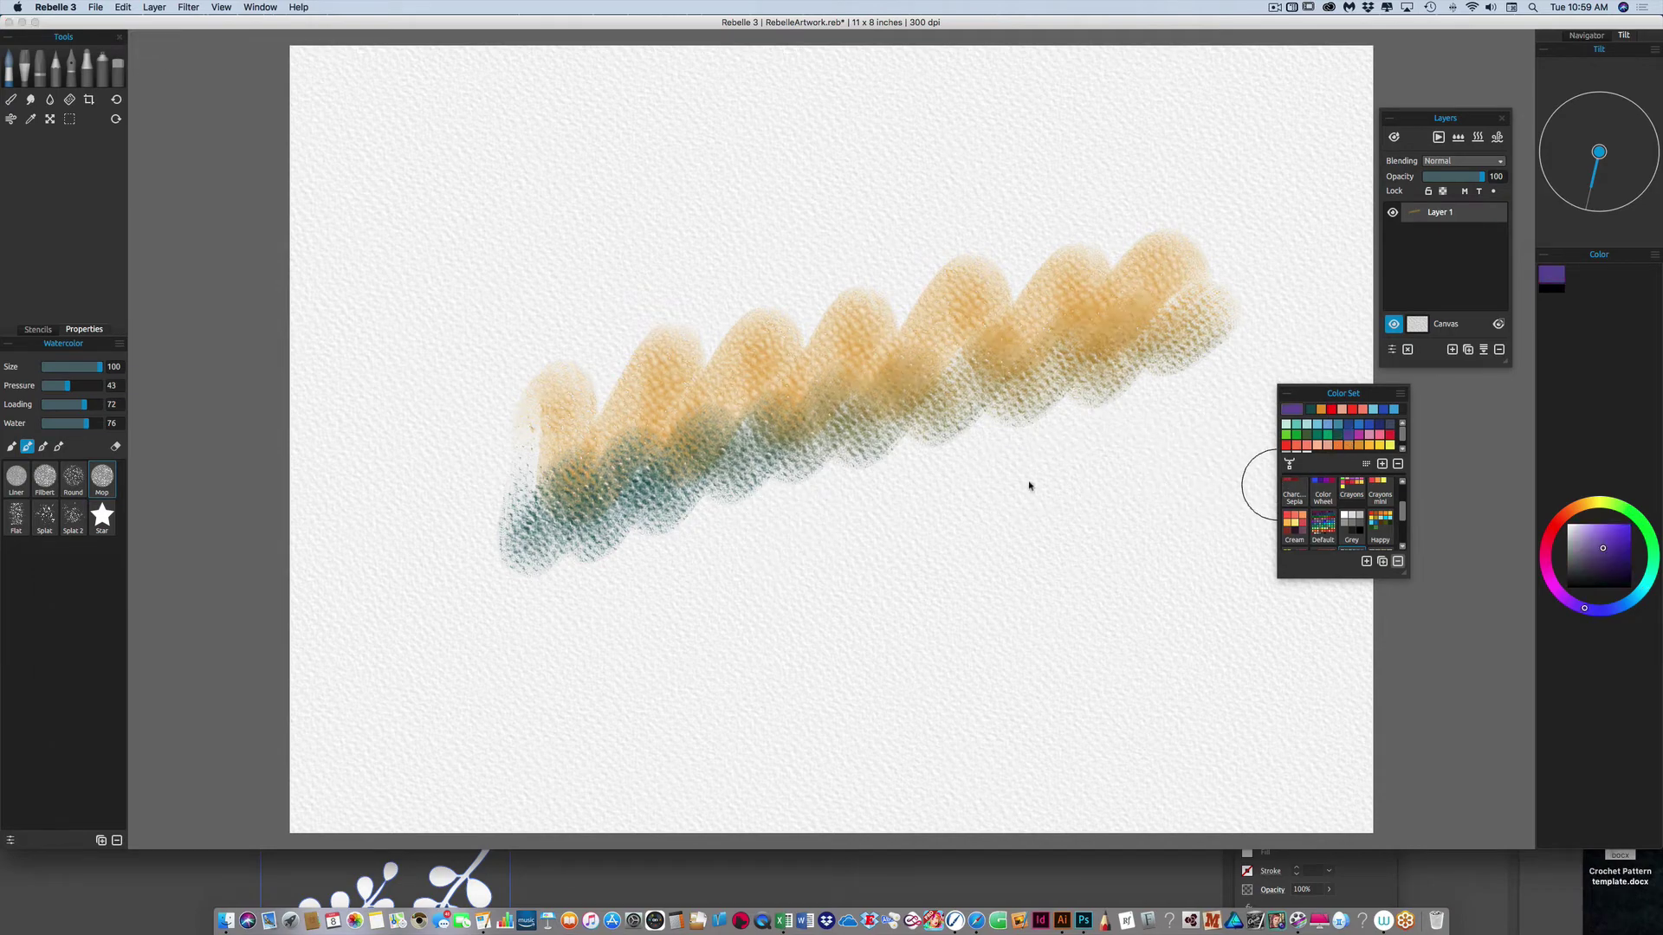
mouse_move(485, 589)
left_mouse_down()
mouse_move(672, 557)
mouse_move(1195, 372)
mouse_move(1231, 385)
left_mouse_up()
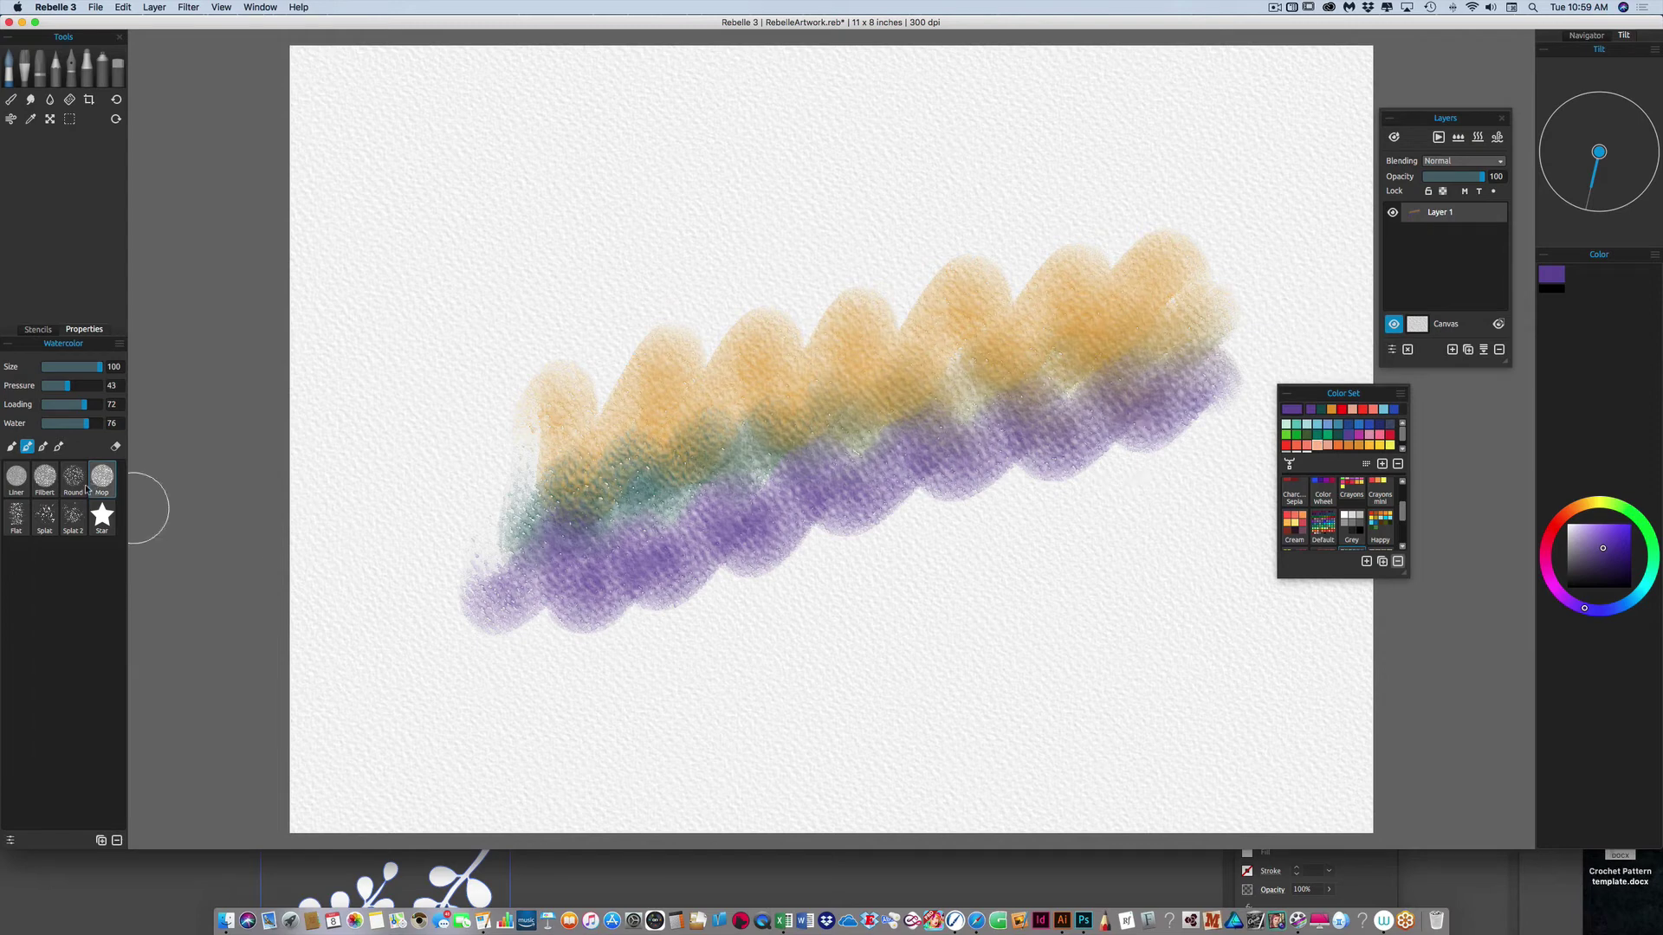
Paint a purple zigzag above the existing bands with the Watercolor Round brush and a yellow-orange one overlapping its lower edge
mouse_move(446, 351)
left_mouse_down()
mouse_move(546, 216)
mouse_move(729, 227)
mouse_move(976, 167)
mouse_move(1147, 155)
left_mouse_up()
left_click(1378, 445)
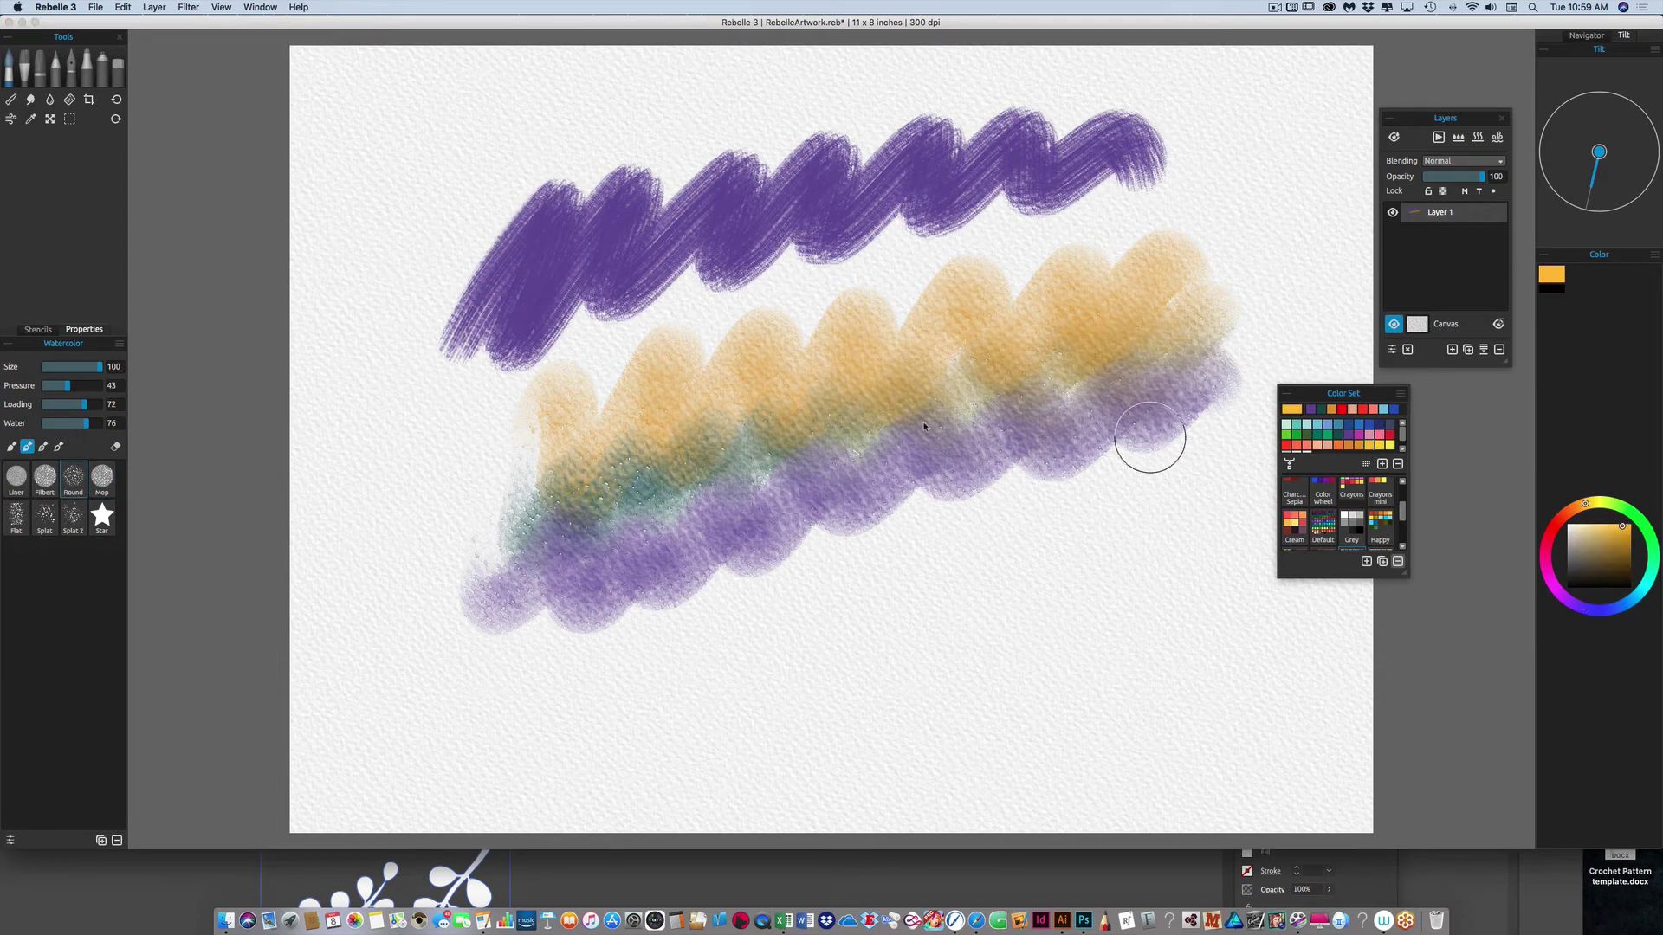
mouse_move(446, 374)
left_mouse_down()
mouse_move(544, 284)
mouse_move(689, 319)
mouse_move(819, 259)
mouse_move(1021, 237)
mouse_move(1154, 185)
mouse_move(1247, 178)
left_mouse_up()
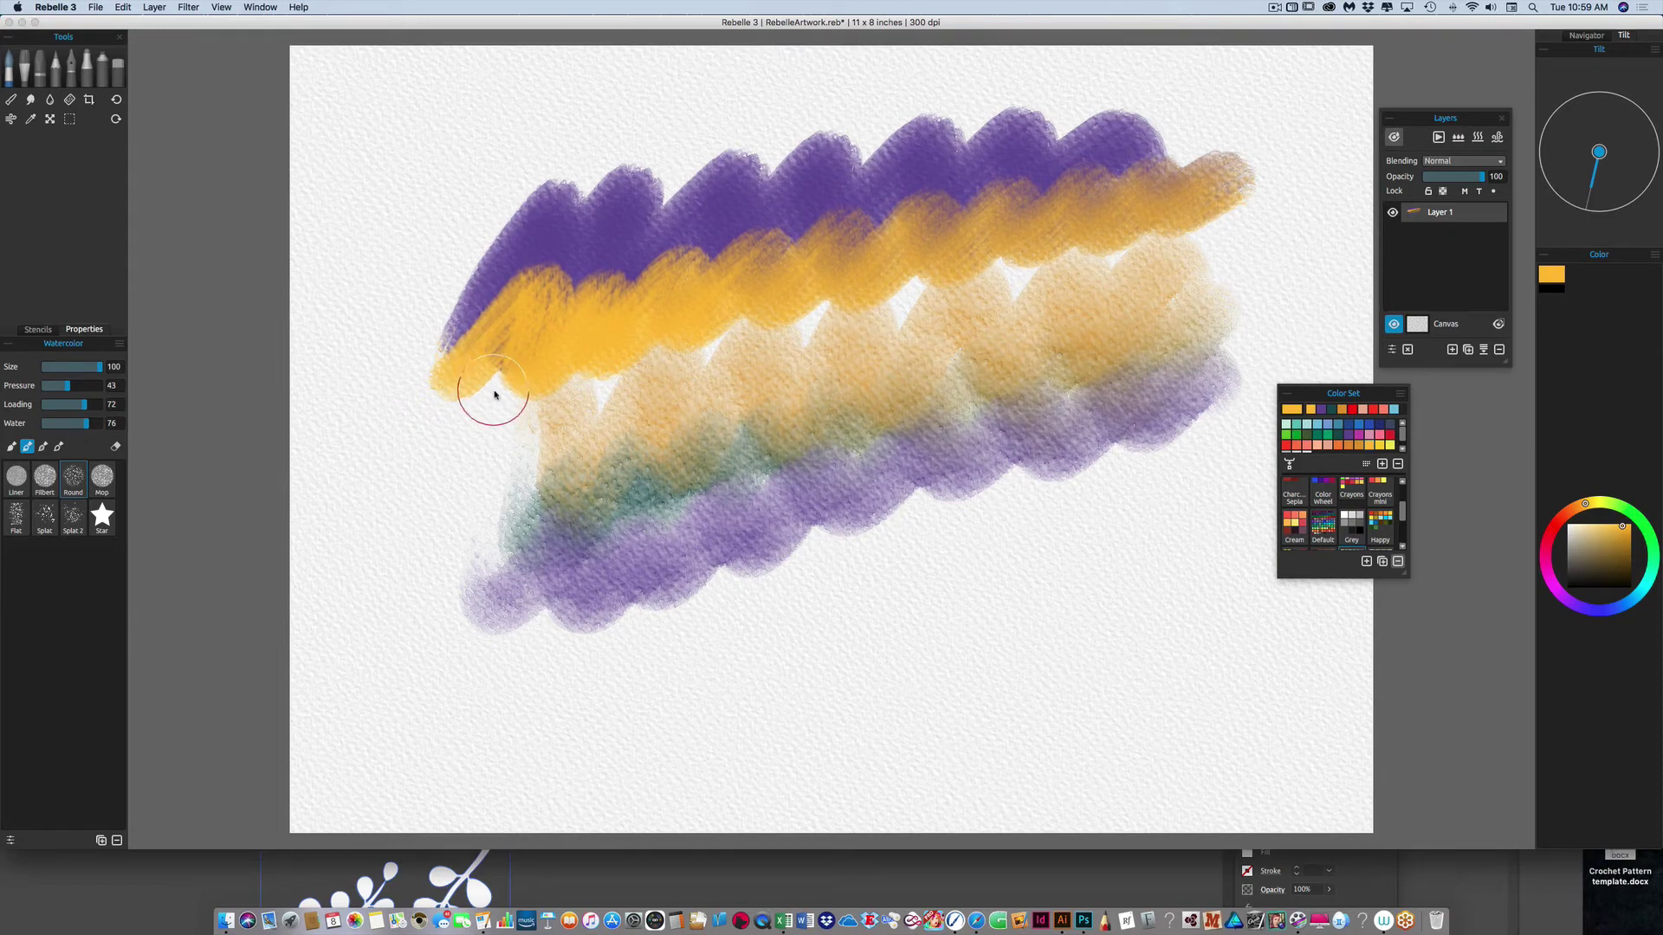
key("super+equal")
key("super+equal")
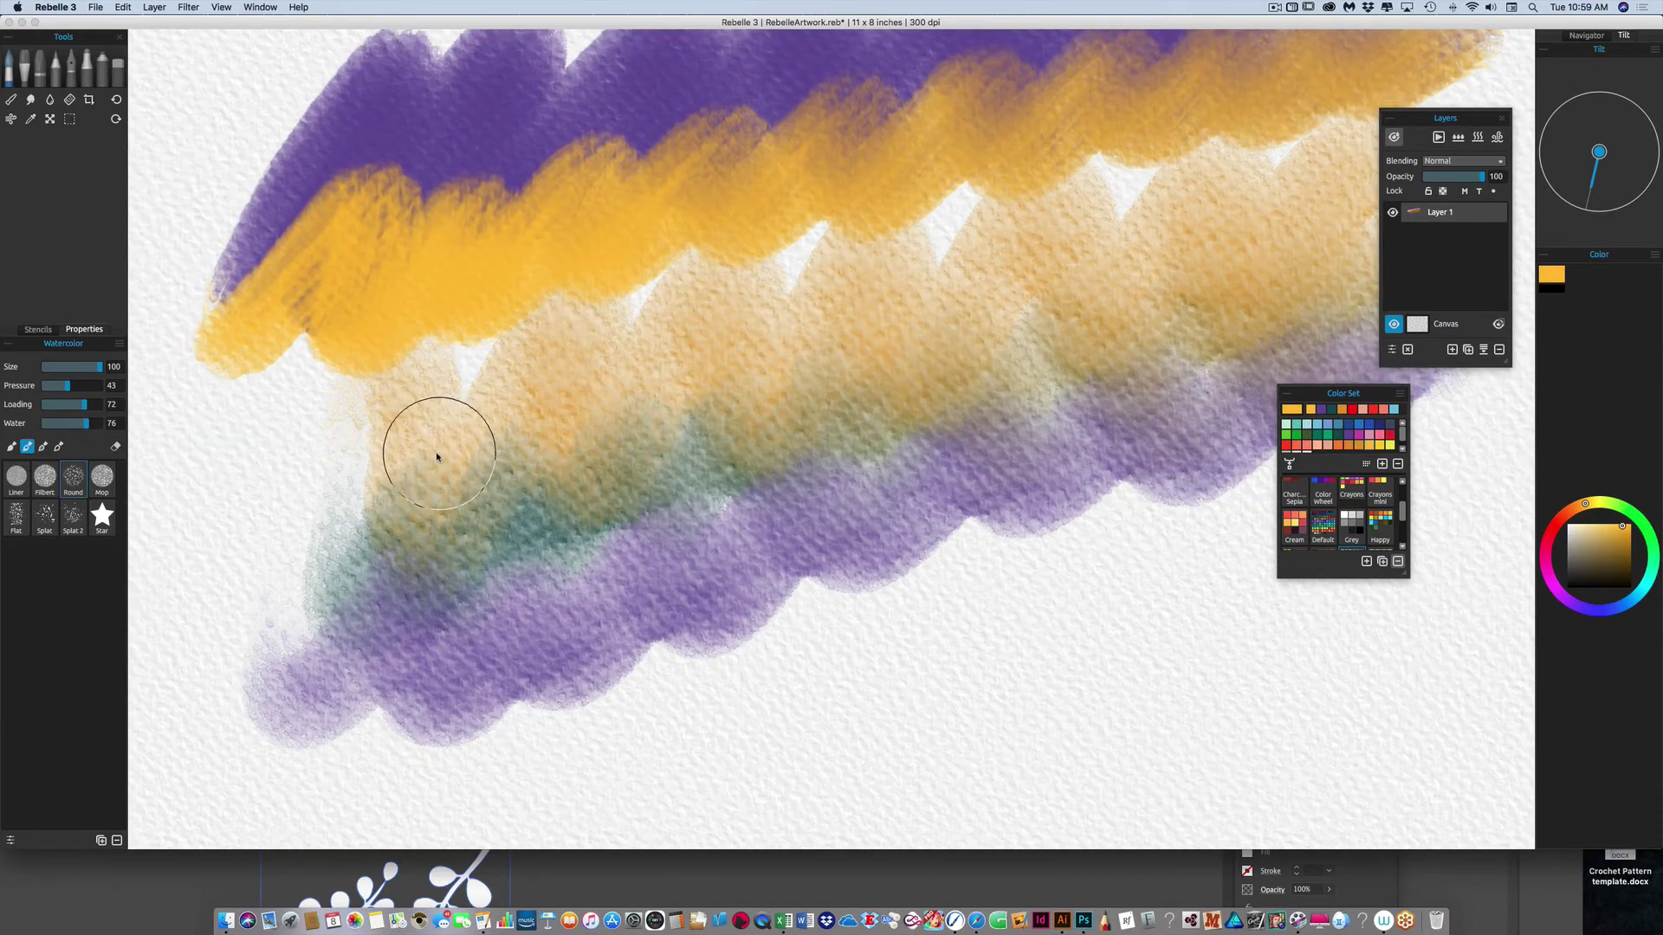
Use the Blow tool to push the wet yellow and purple paint outward from the bands, forming thin runs below them
key("super+equal")
scroll(568, 471, "left", 5)
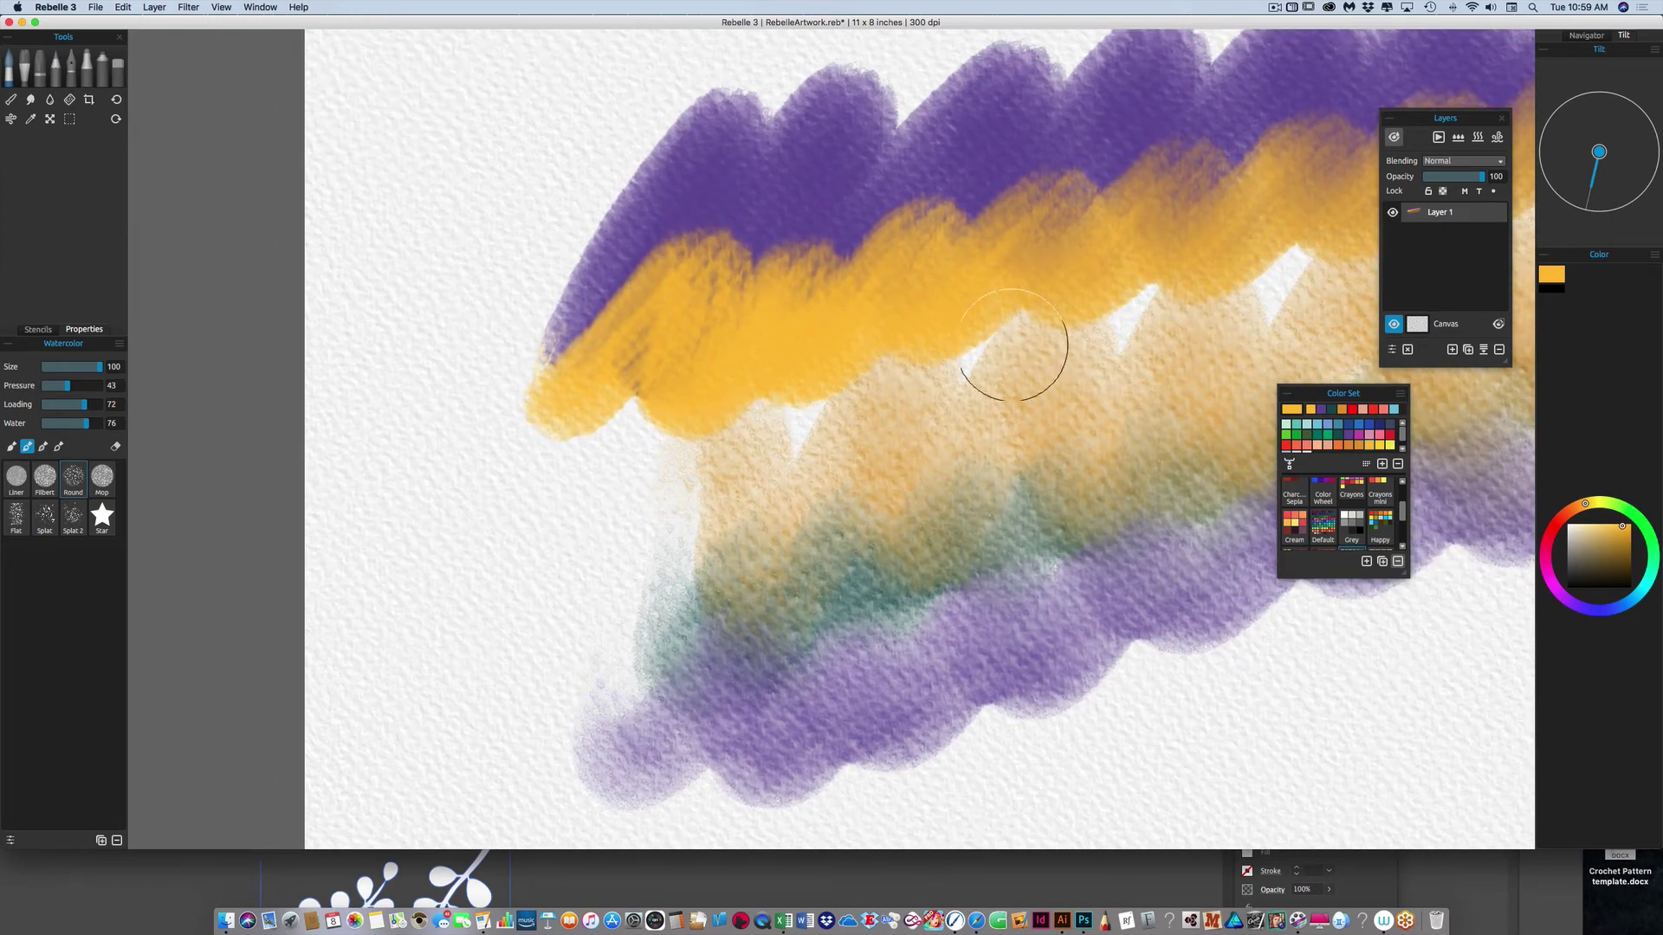
left_click(10, 119)
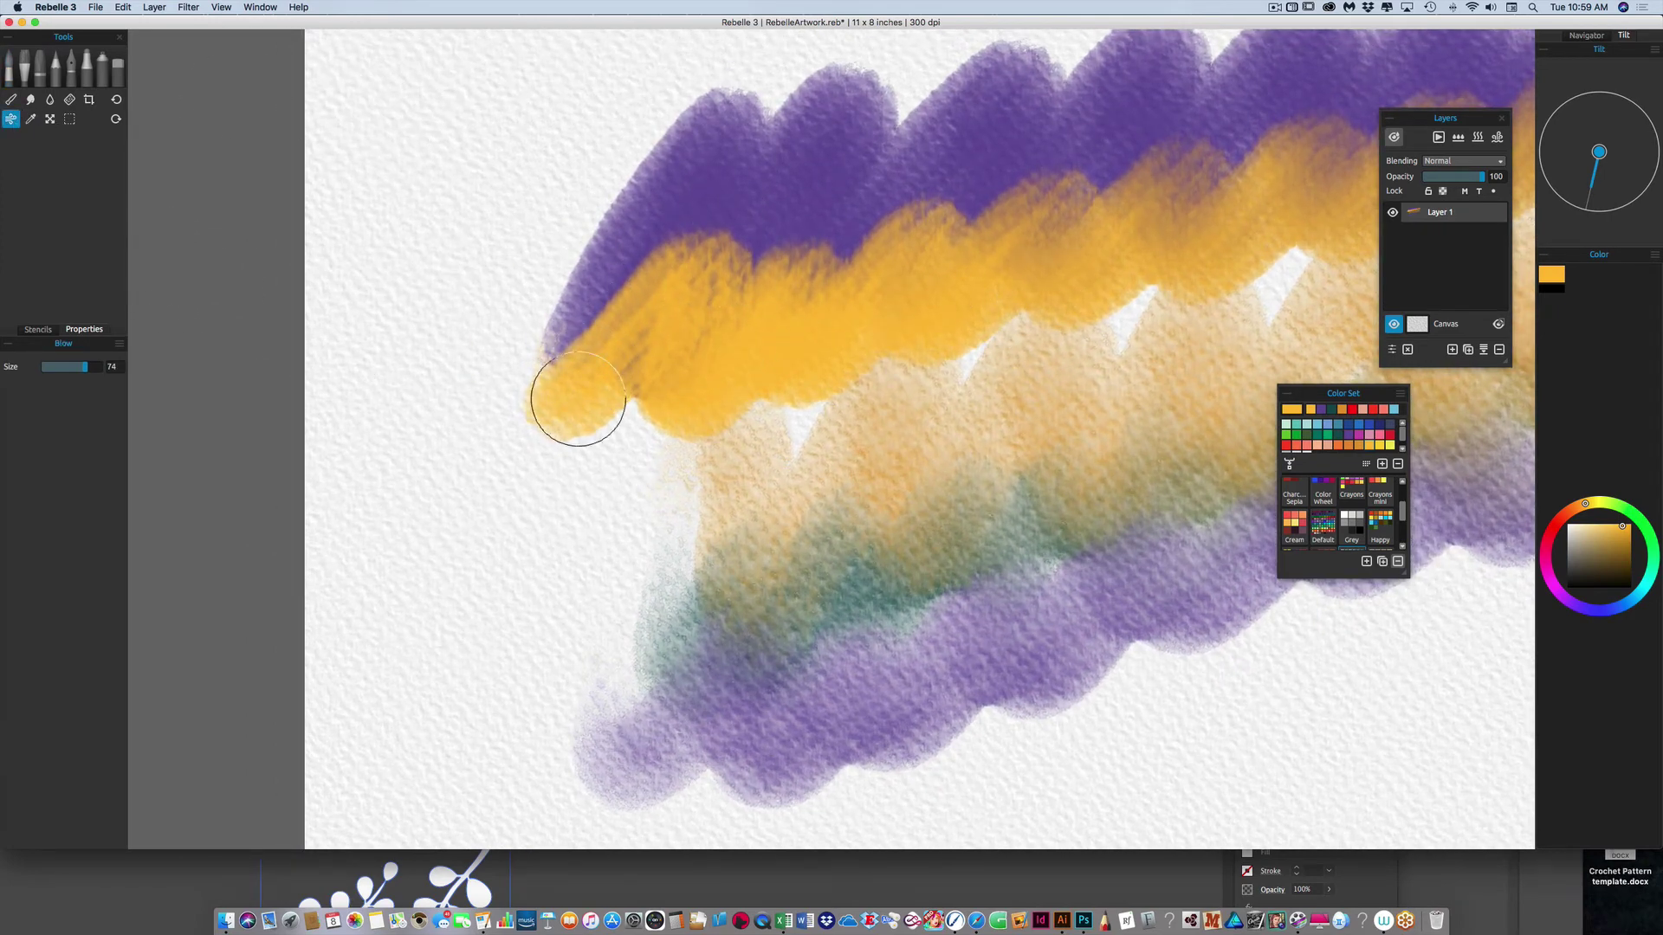
mouse_move(634, 368)
left_mouse_down()
mouse_move(556, 390)
mouse_move(722, 414)
left_mouse_up()
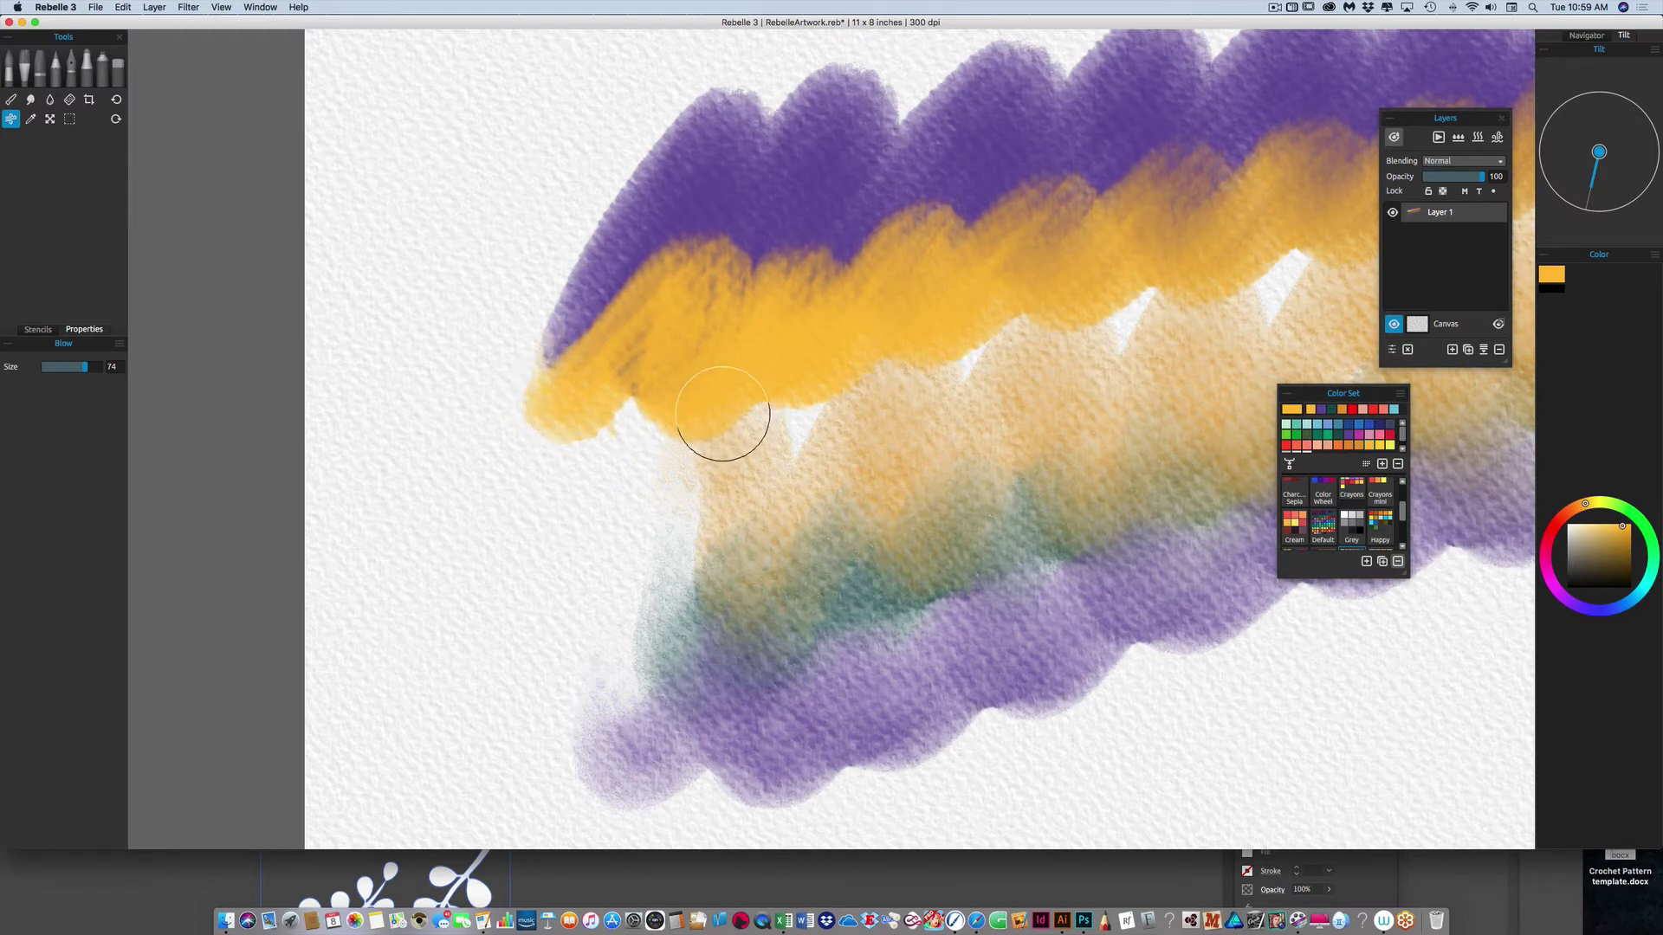
scroll(1187, 357, "right", 5)
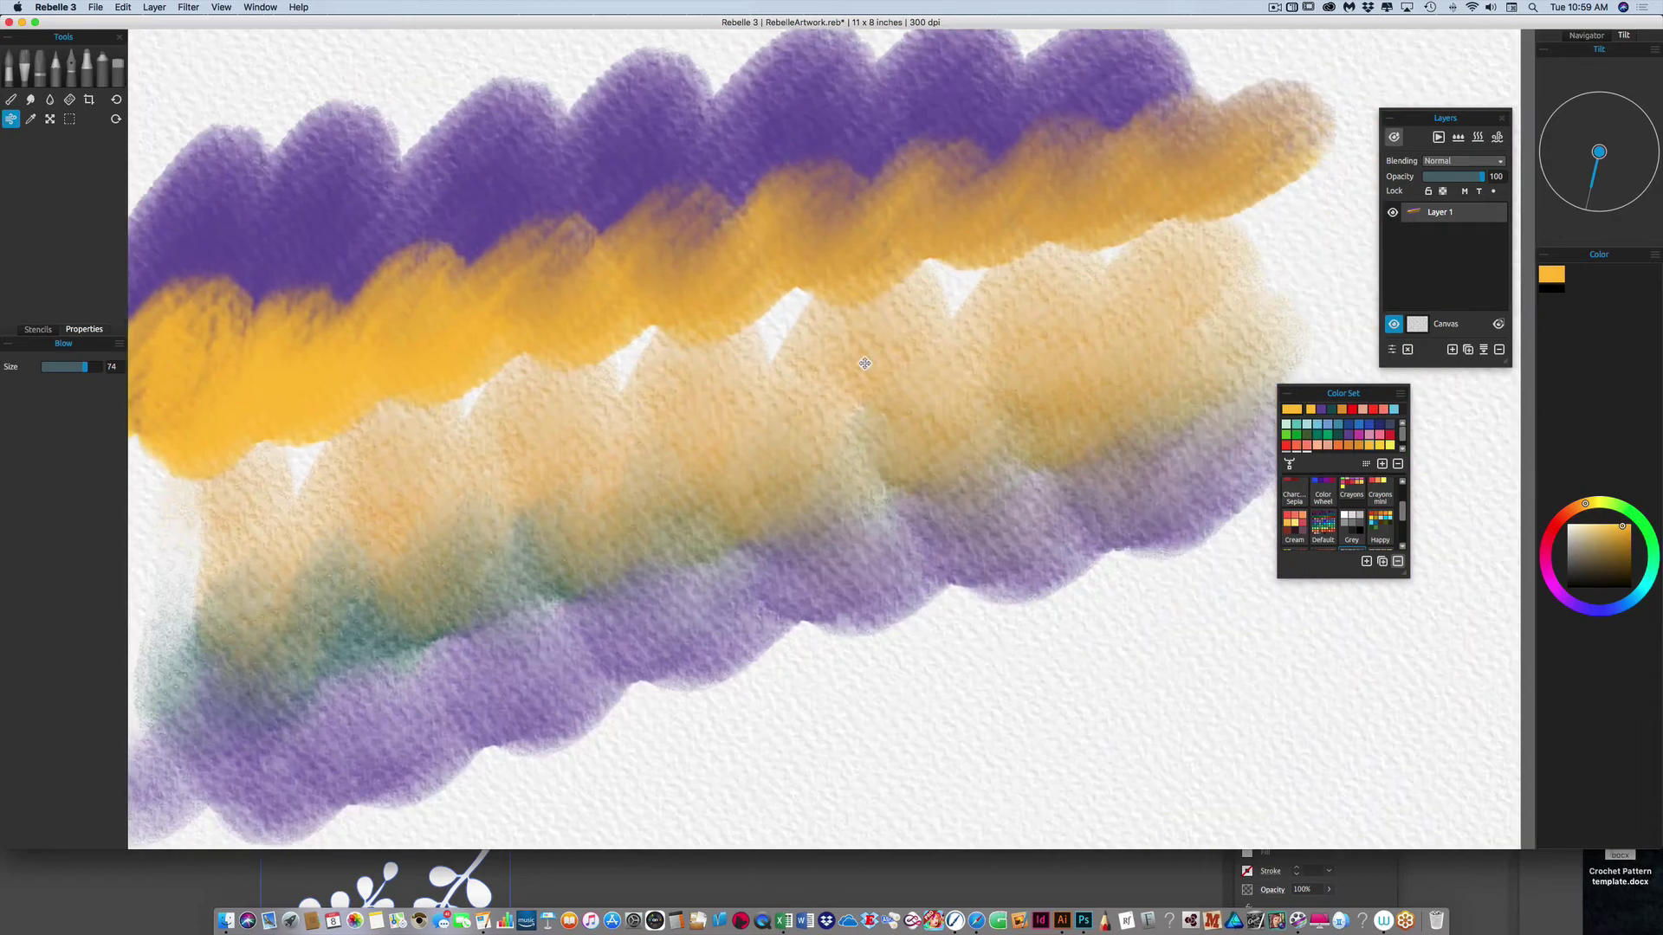
mouse_move(1220, 205)
left_mouse_down()
mouse_move(1288, 194)
mouse_move(1291, 174)
mouse_move(1245, 203)
mouse_move(1273, 185)
mouse_move(1303, 229)
left_mouse_up()
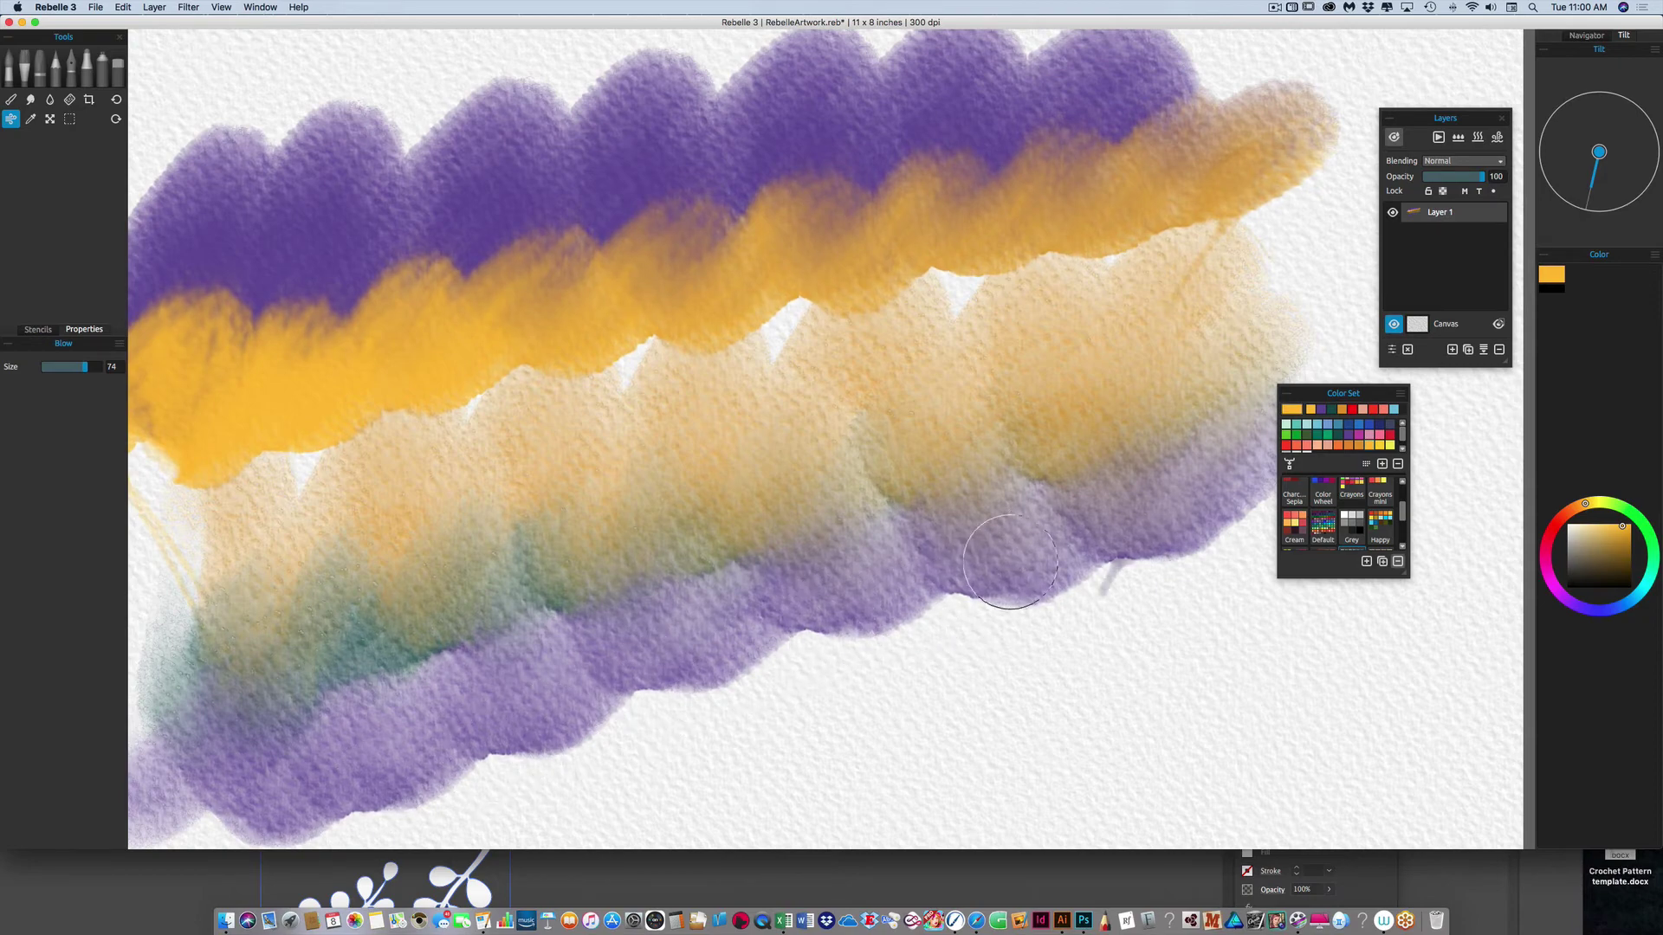
key("super+minus")
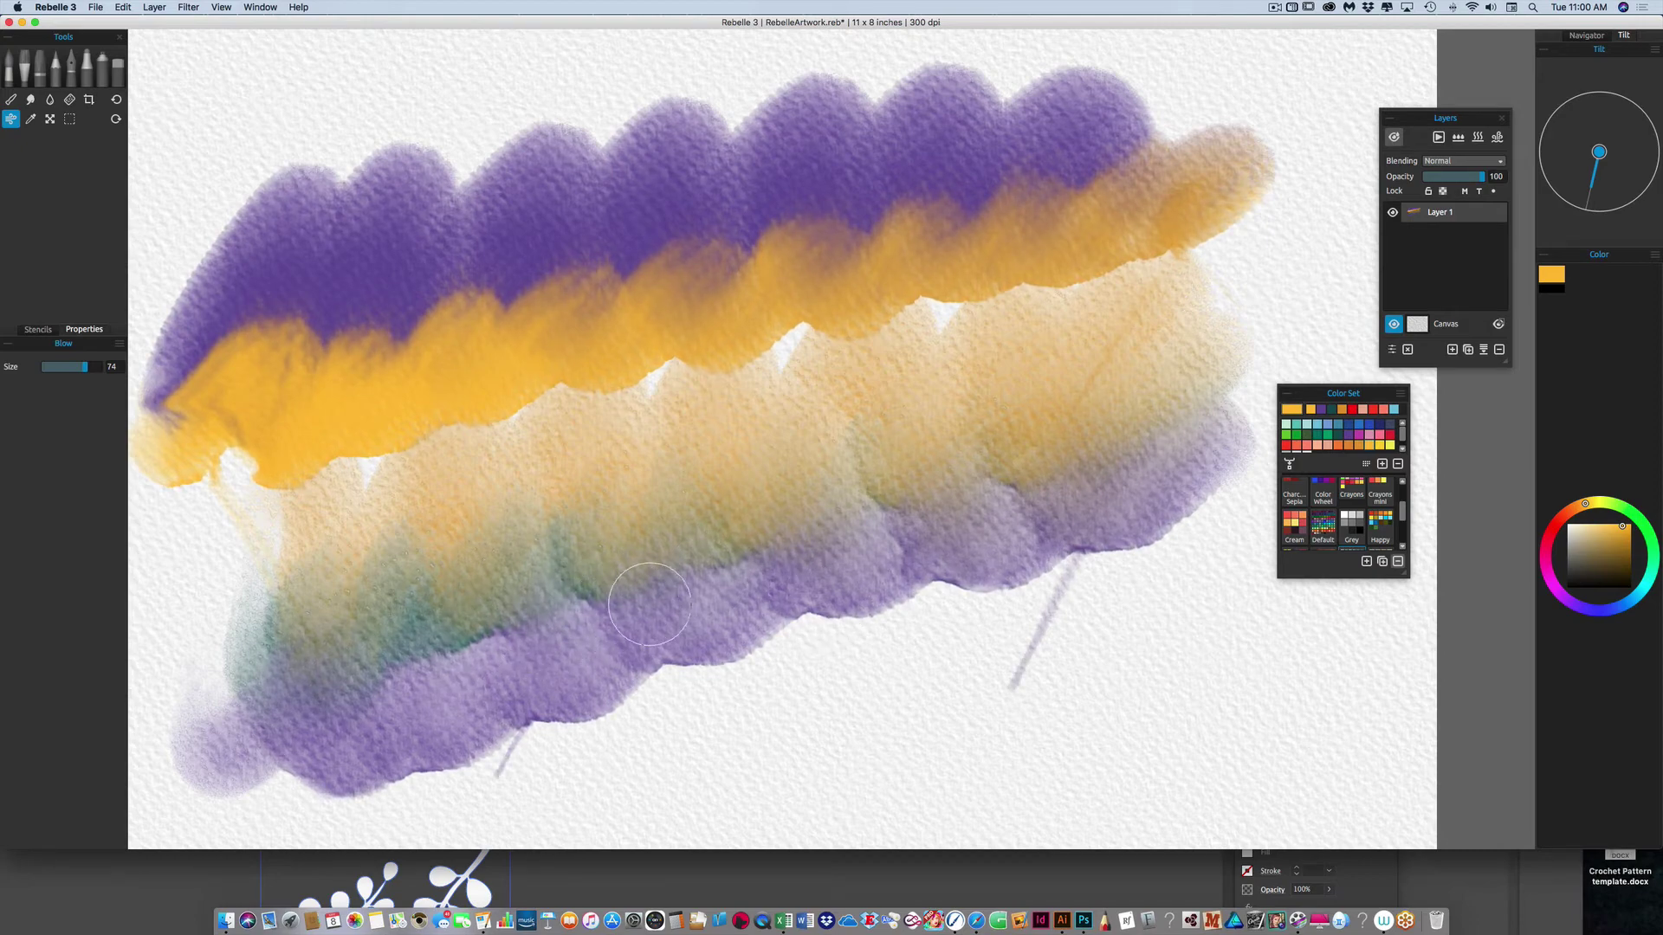
key("super+minus")
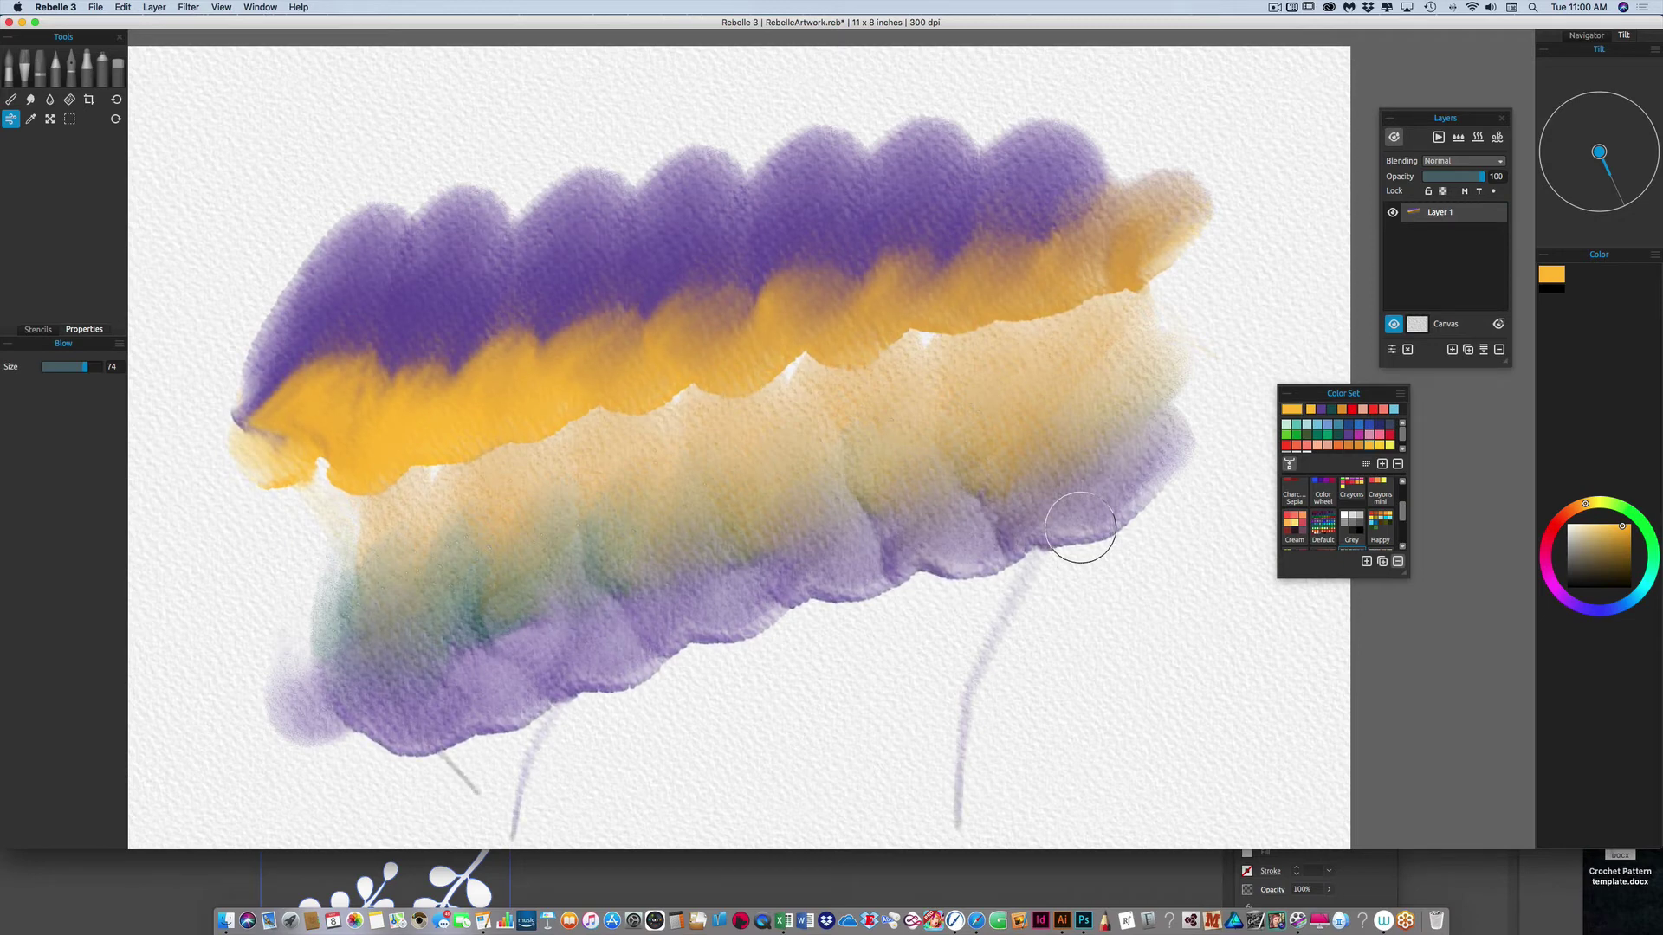
scroll(972, 416, "down", 3)
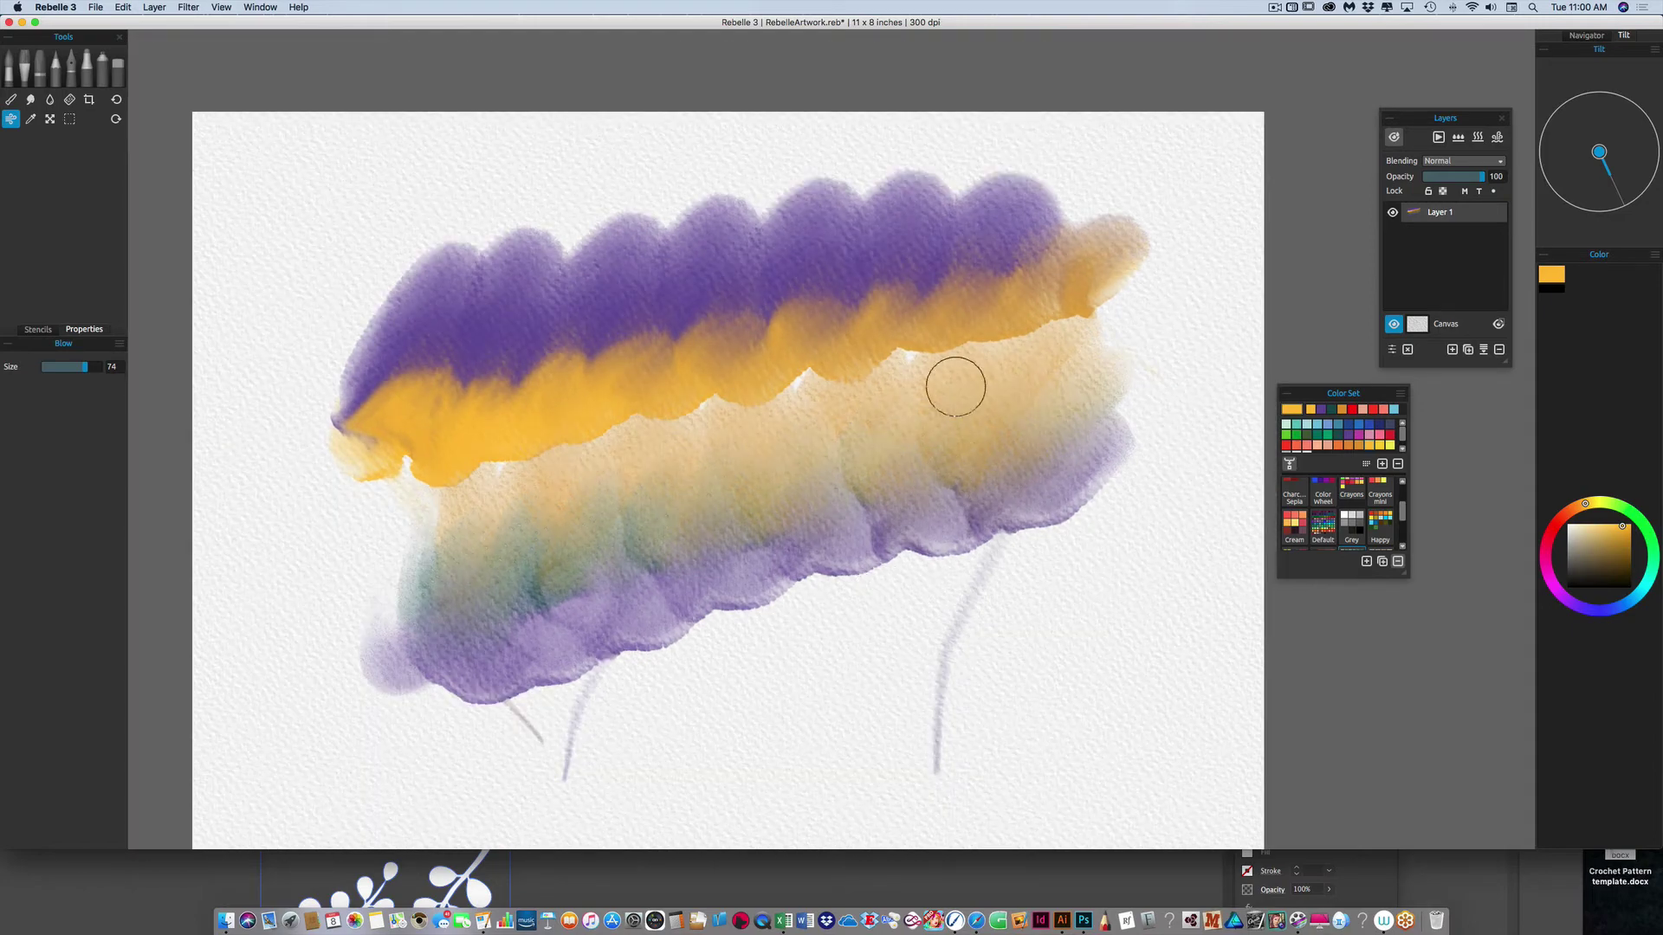
Clear all paint from Layer 1, place the umbrella stencil on the canvas, and view the stencil creation options
left_click(1407, 349)
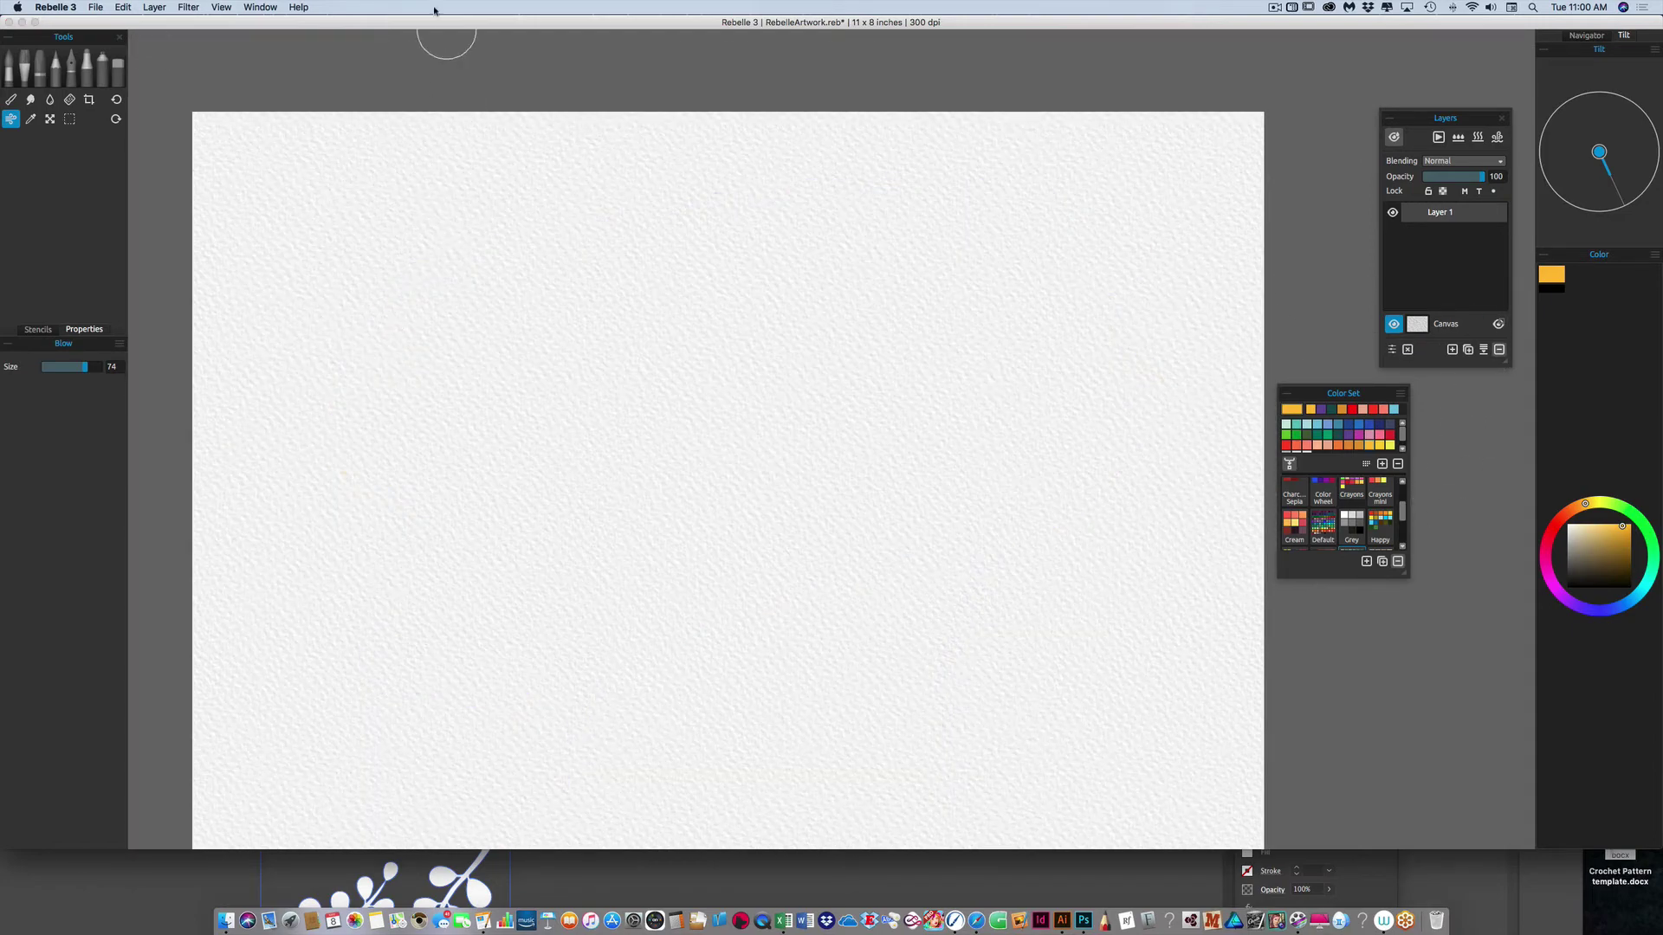
left_click_drag(436, 17, 479, 16)
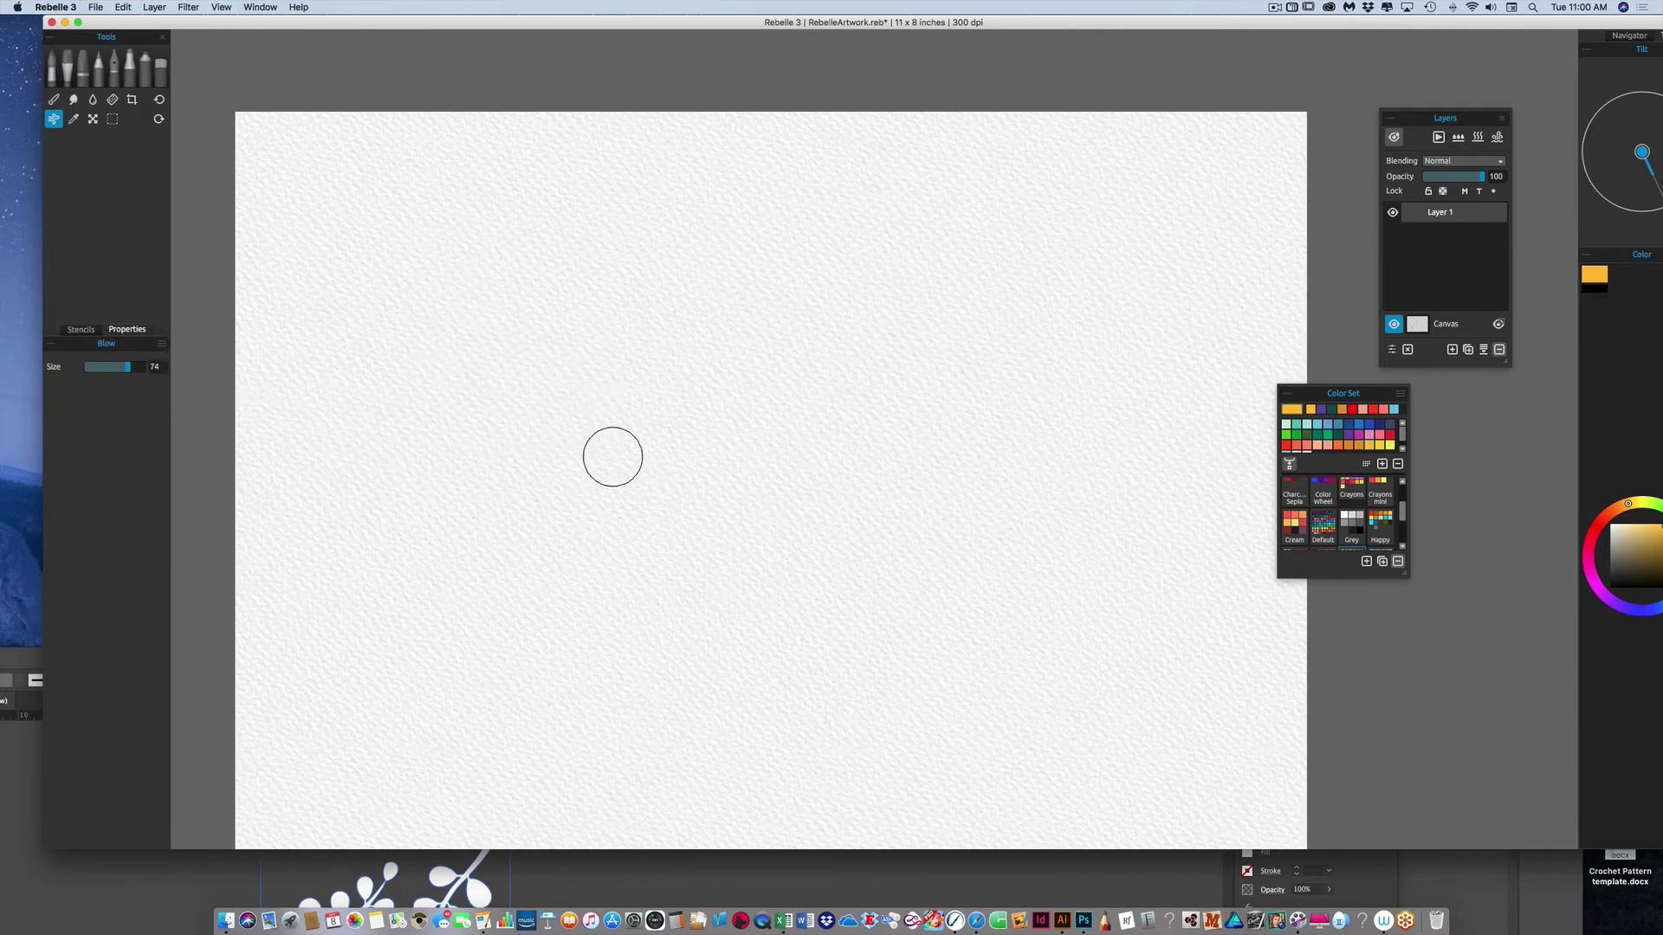
left_click(92, 330)
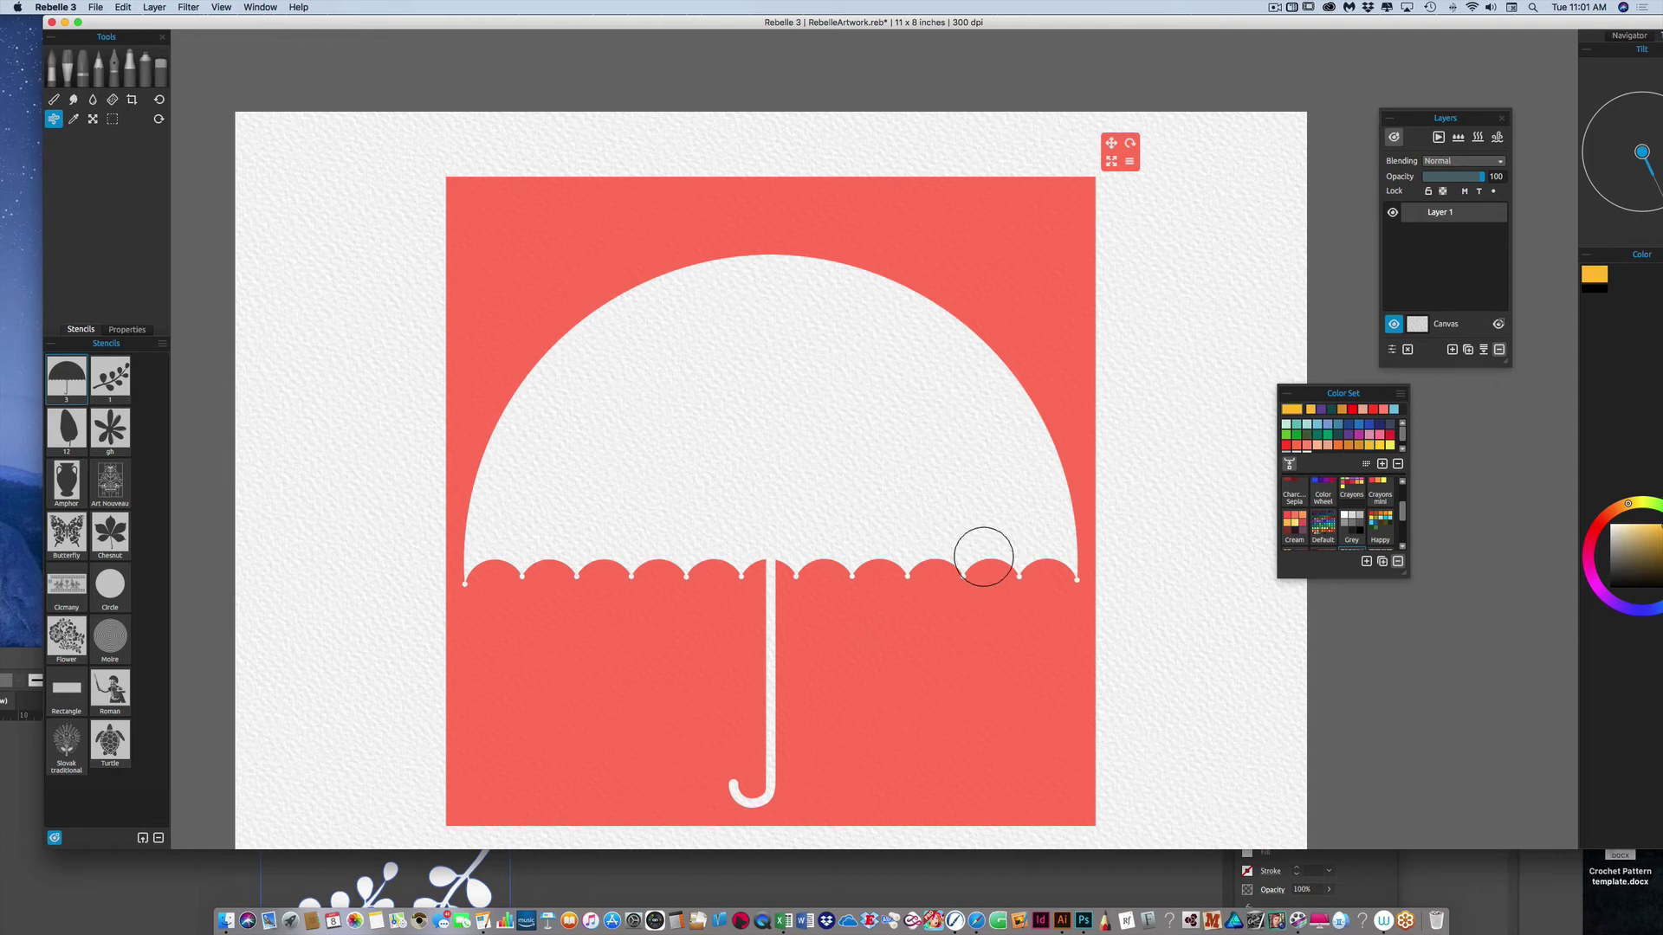
left_click(161, 345)
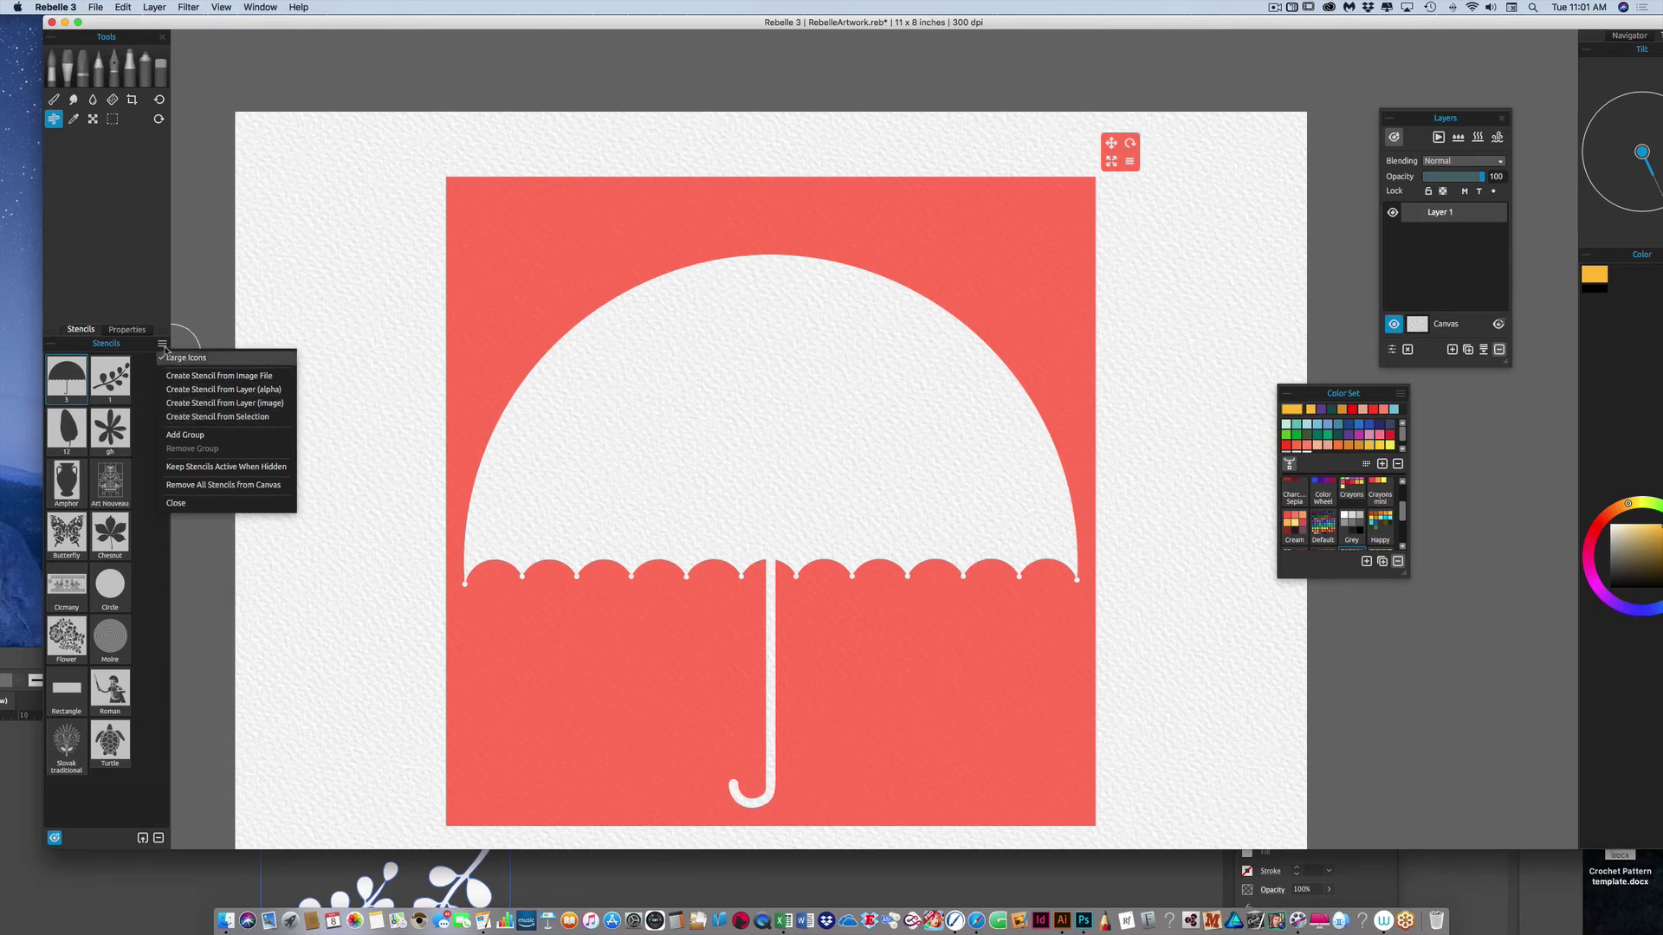
left_click(364, 389)
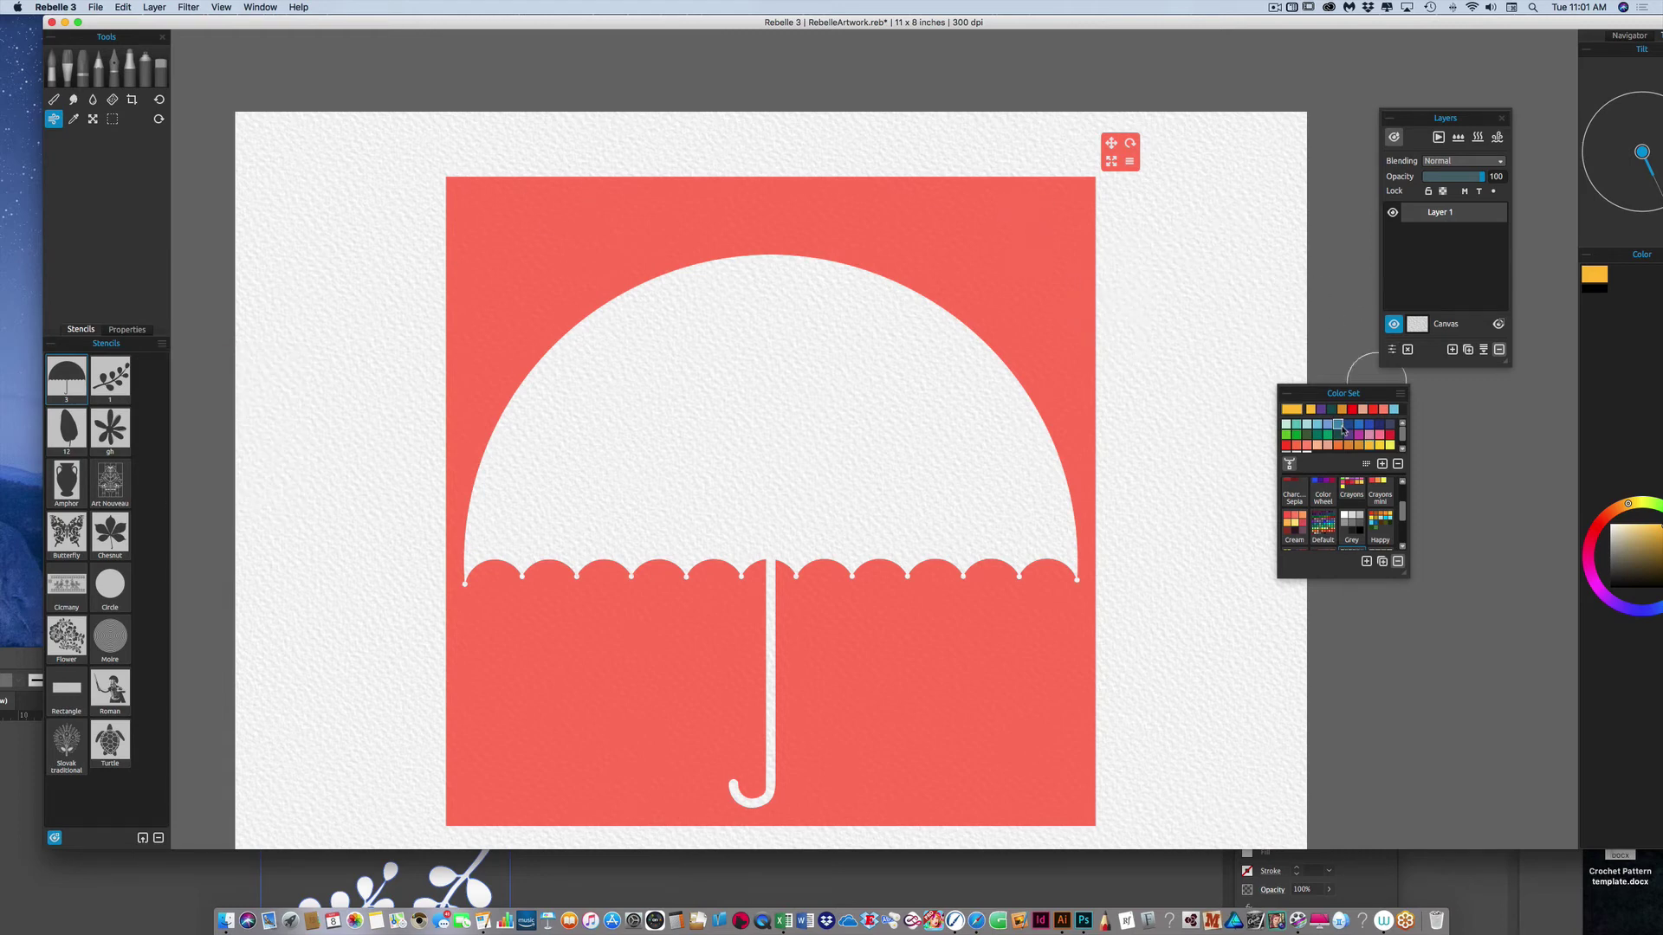
Paint red Watercolor brush strokes across the umbrella stencil's canopy and down over its handle
left_click(126, 329)
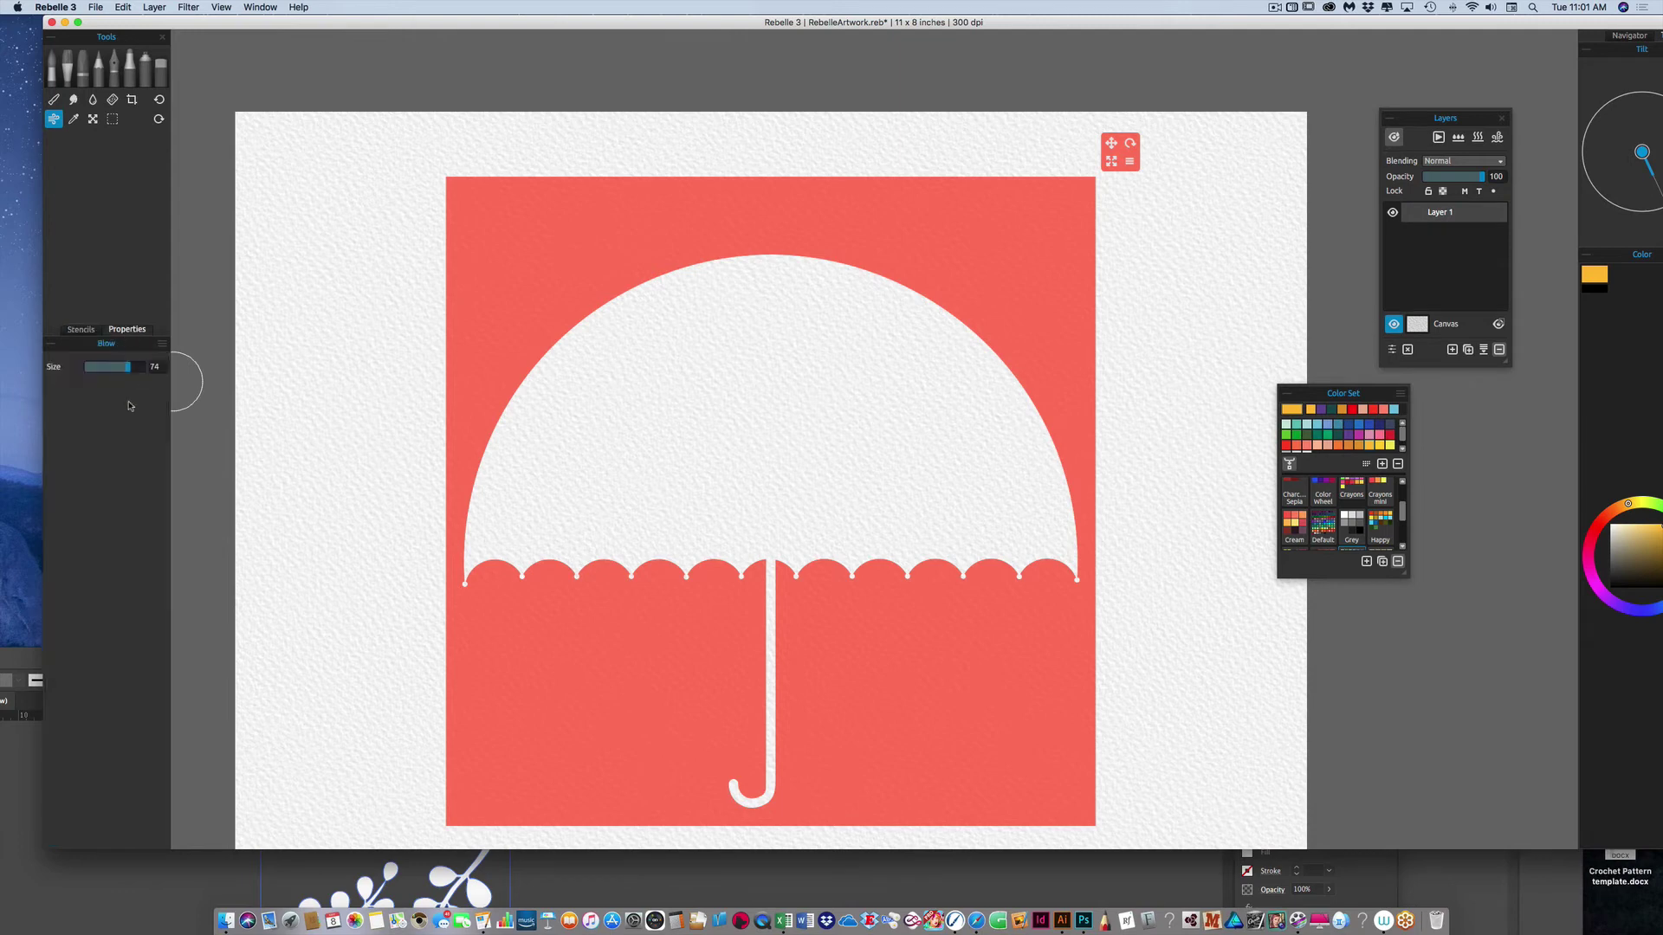
left_click(53, 100)
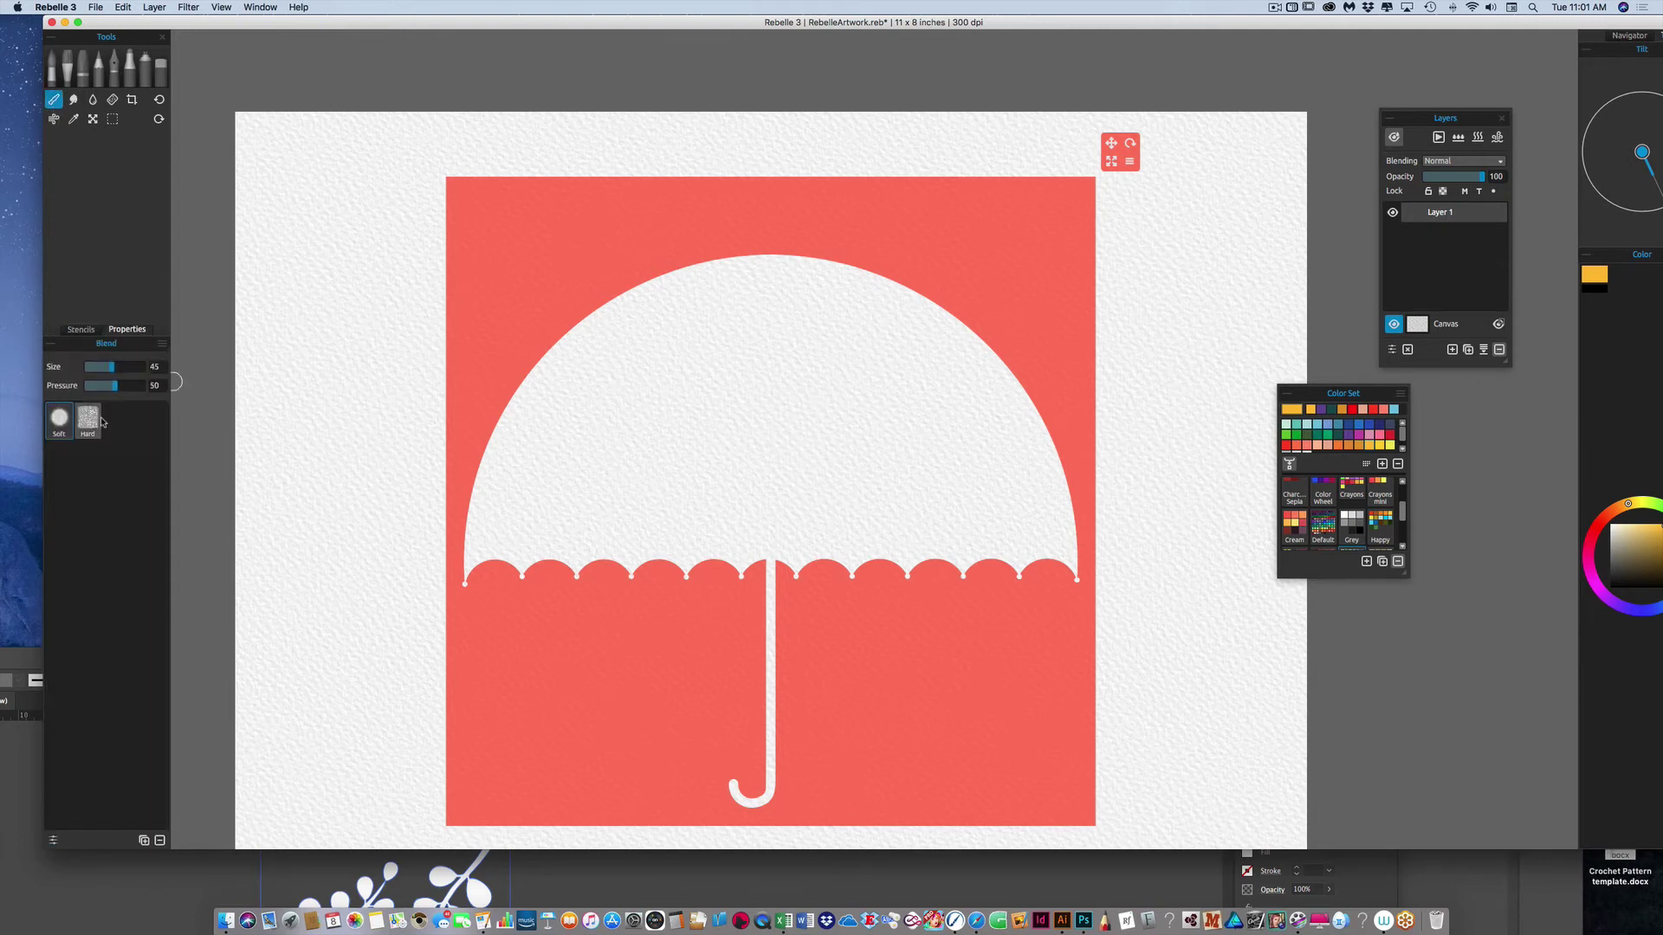
left_click(51, 74)
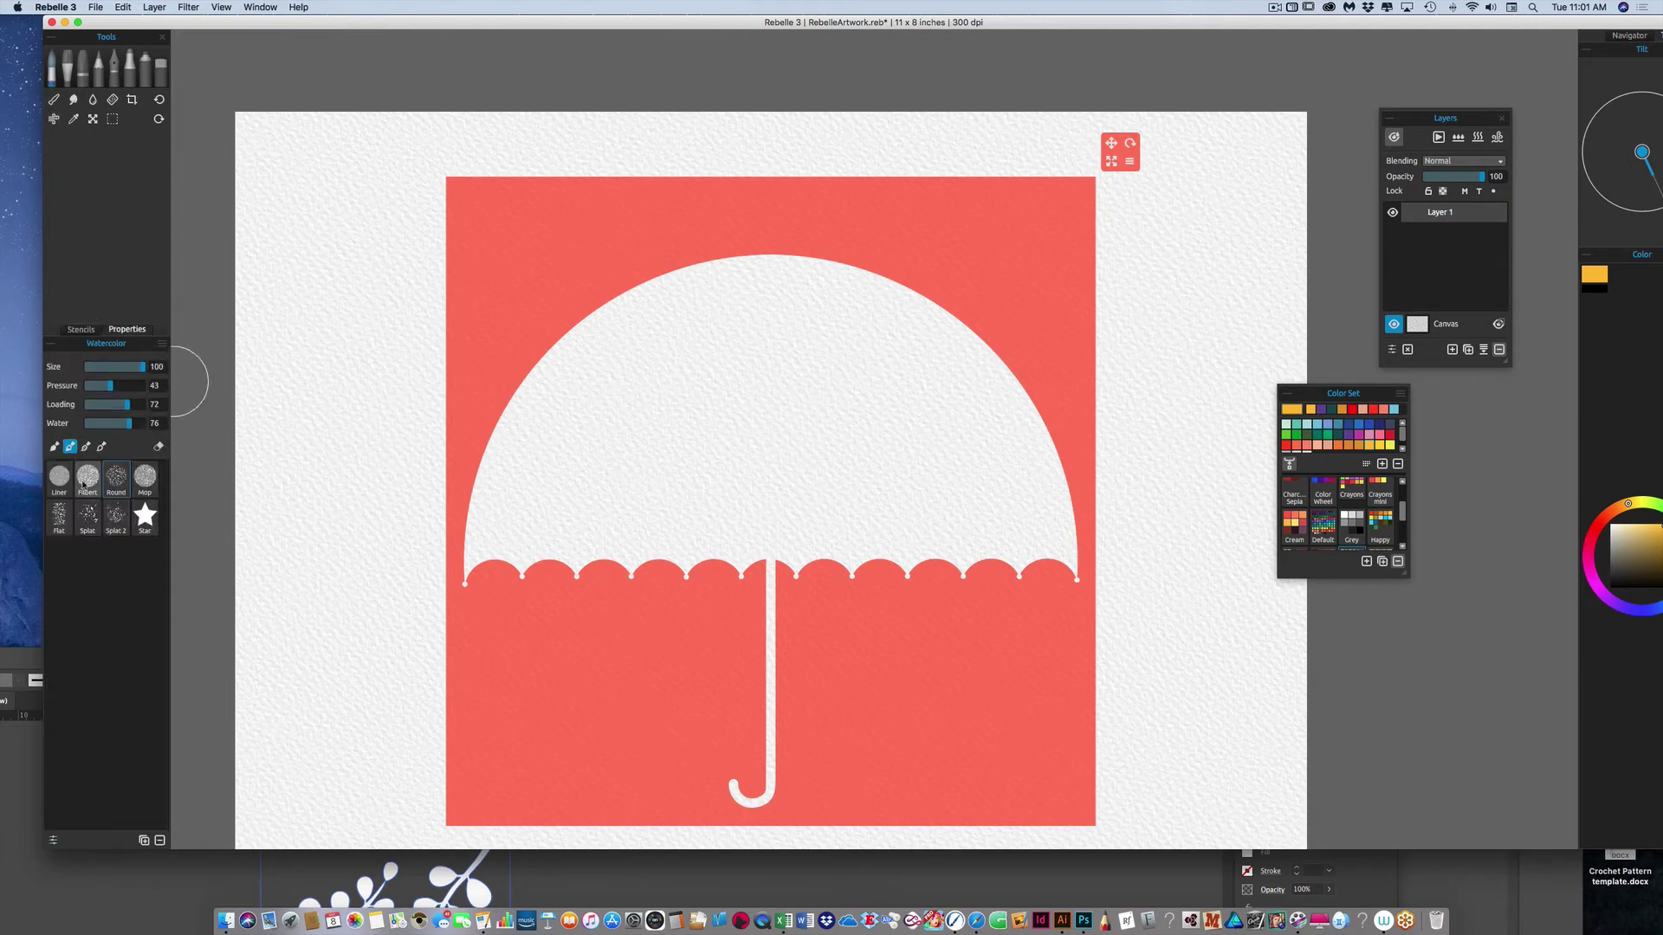
left_click(1378, 410)
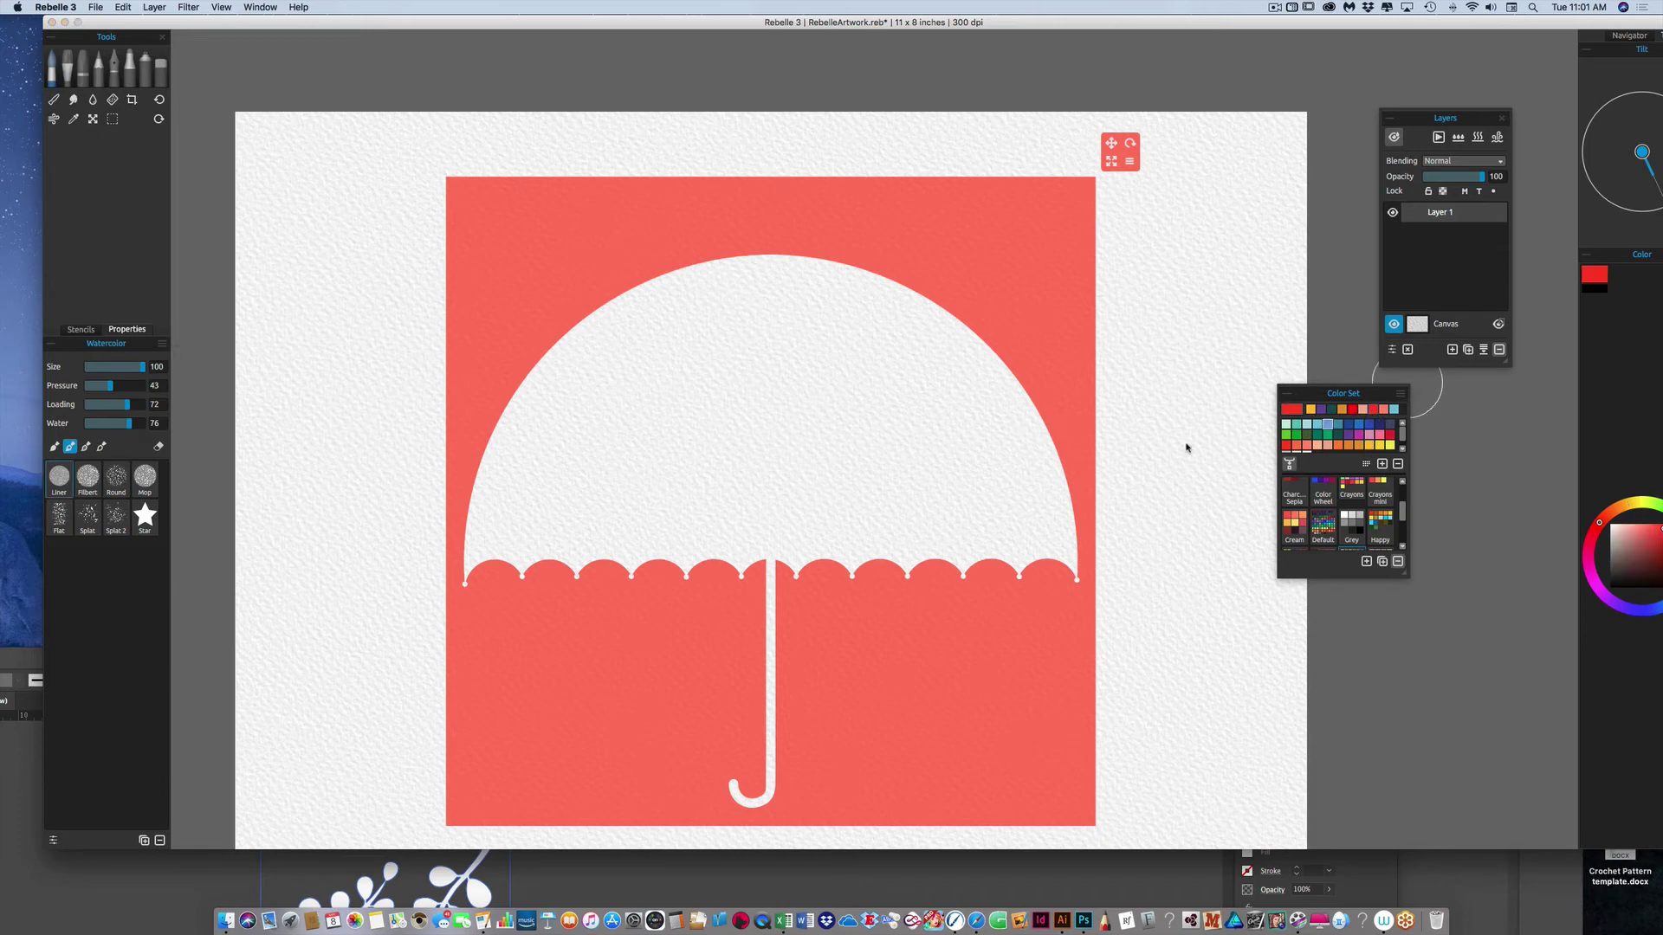
mouse_move(949, 368)
left_mouse_down()
mouse_move(976, 289)
mouse_move(823, 283)
mouse_move(619, 325)
left_mouse_up()
mouse_move(559, 404)
left_mouse_down()
mouse_move(609, 452)
mouse_move(638, 532)
mouse_move(804, 456)
mouse_move(868, 512)
mouse_move(1000, 478)
mouse_move(1058, 503)
left_mouse_up()
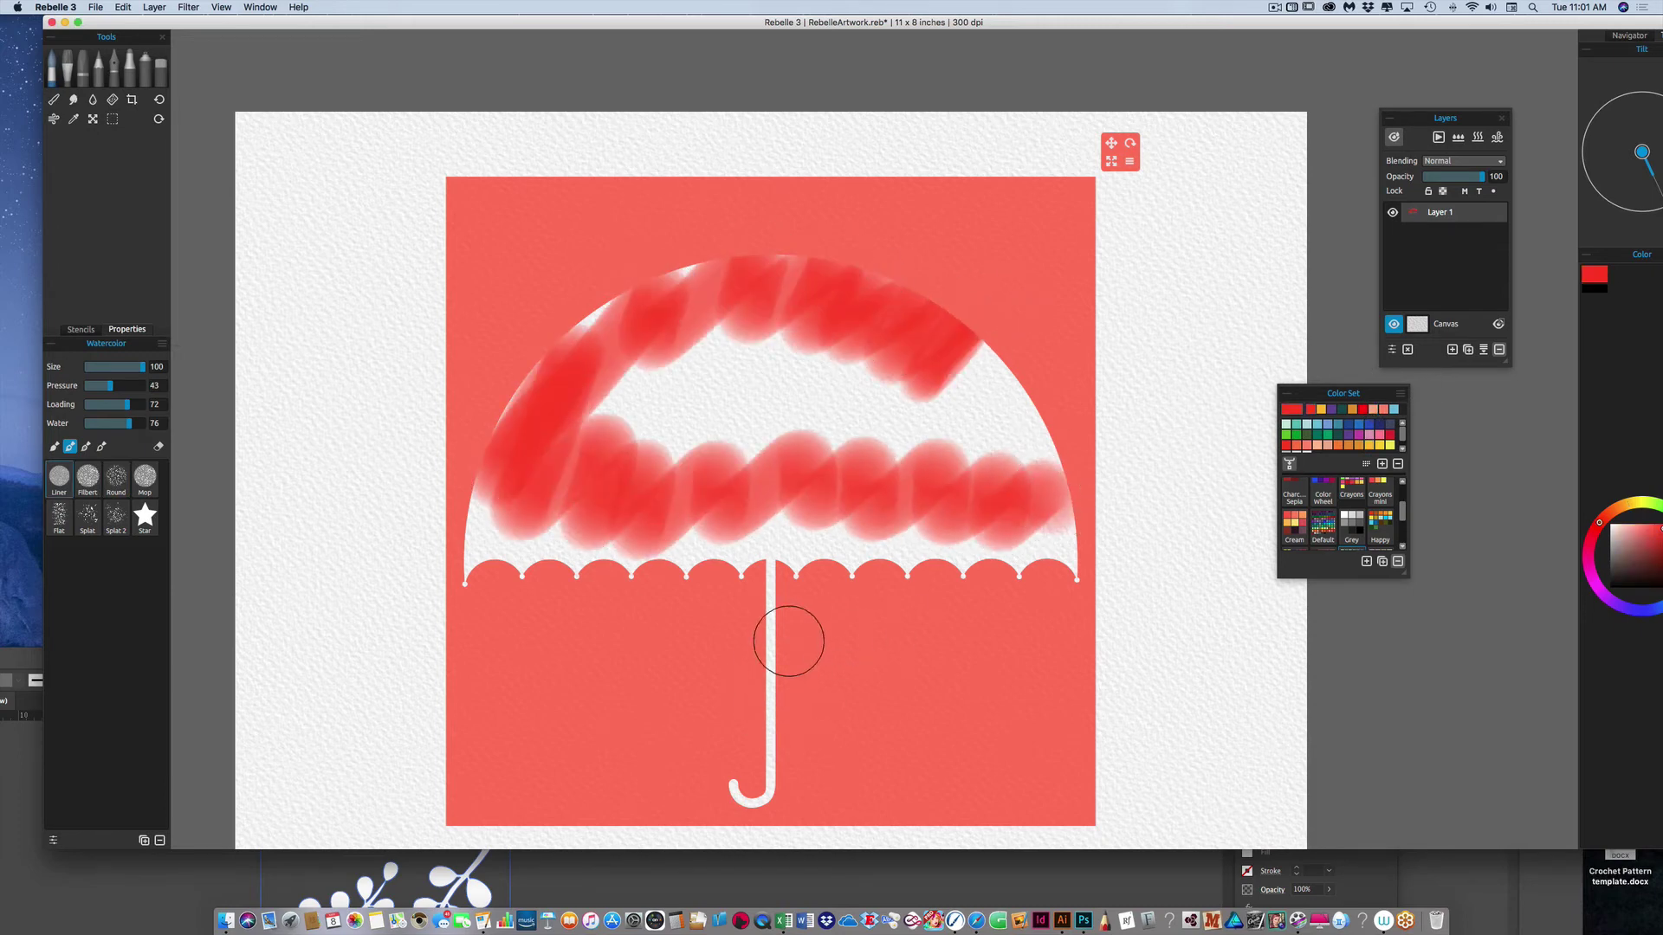
mouse_move(786, 638)
left_mouse_down()
mouse_move(685, 755)
mouse_move(809, 798)
left_mouse_up()
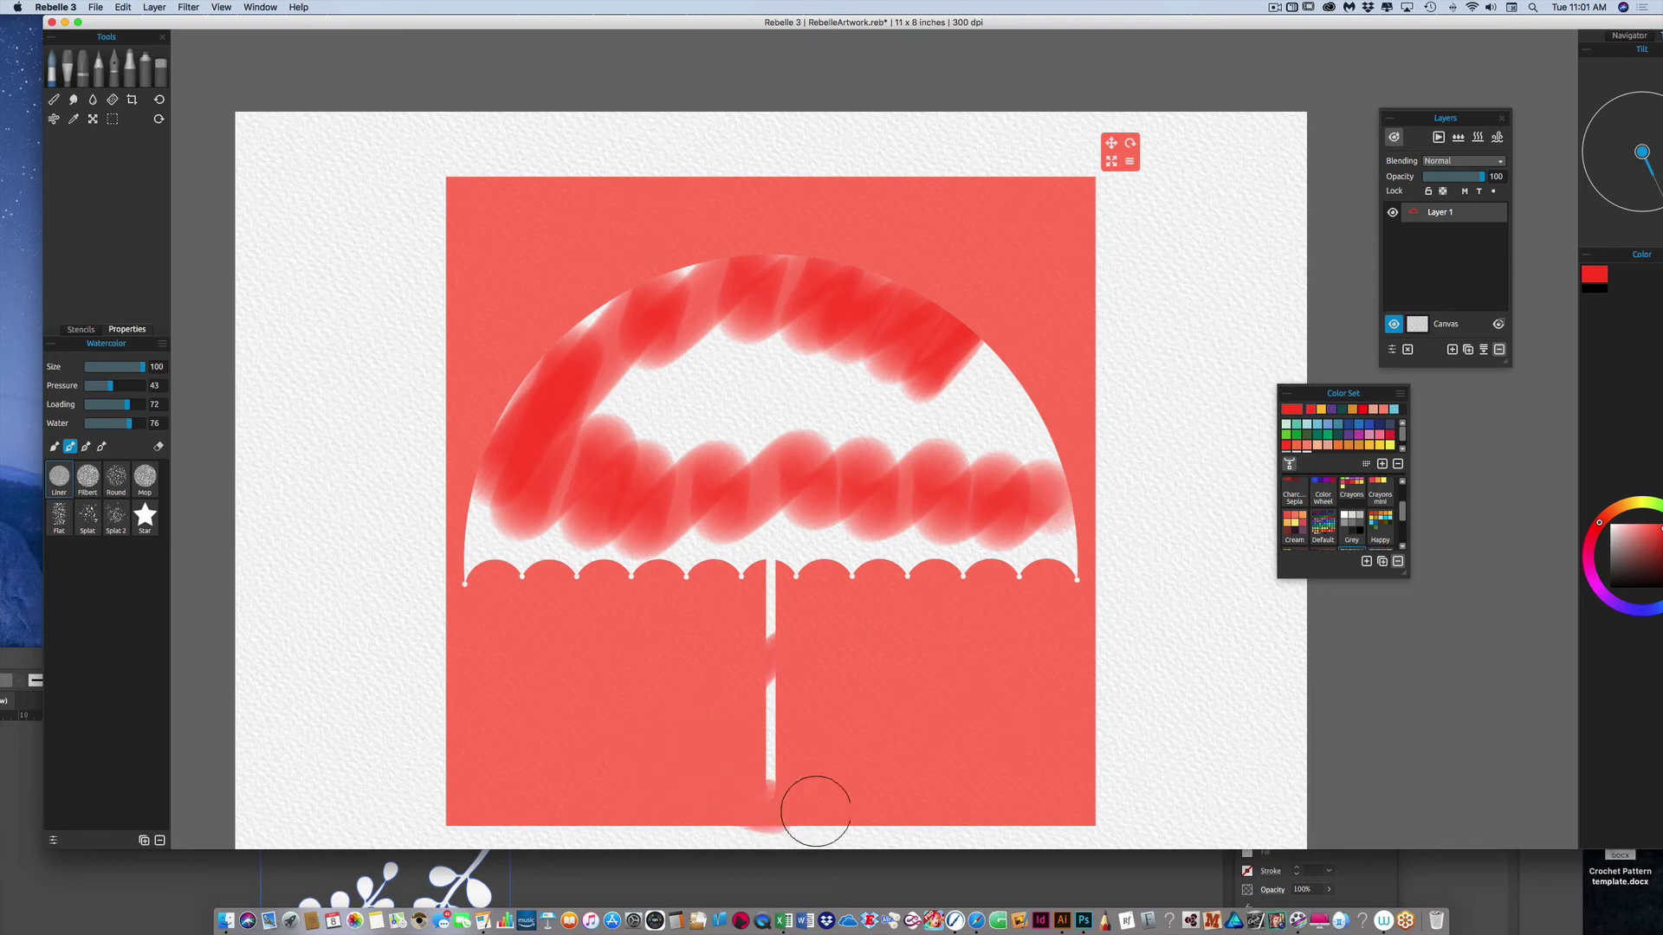
Paint yellow watercolor strokes on the umbrella handle and across the canopy's unpainted areas
left_click(1389, 444)
mouse_move(798, 623)
left_mouse_down()
mouse_move(776, 702)
mouse_move(773, 754)
left_mouse_up()
mouse_move(1039, 530)
left_mouse_down()
mouse_move(925, 561)
mouse_move(508, 564)
mouse_move(638, 464)
mouse_move(983, 422)
mouse_move(949, 364)
mouse_move(650, 401)
mouse_move(874, 363)
left_mouse_up()
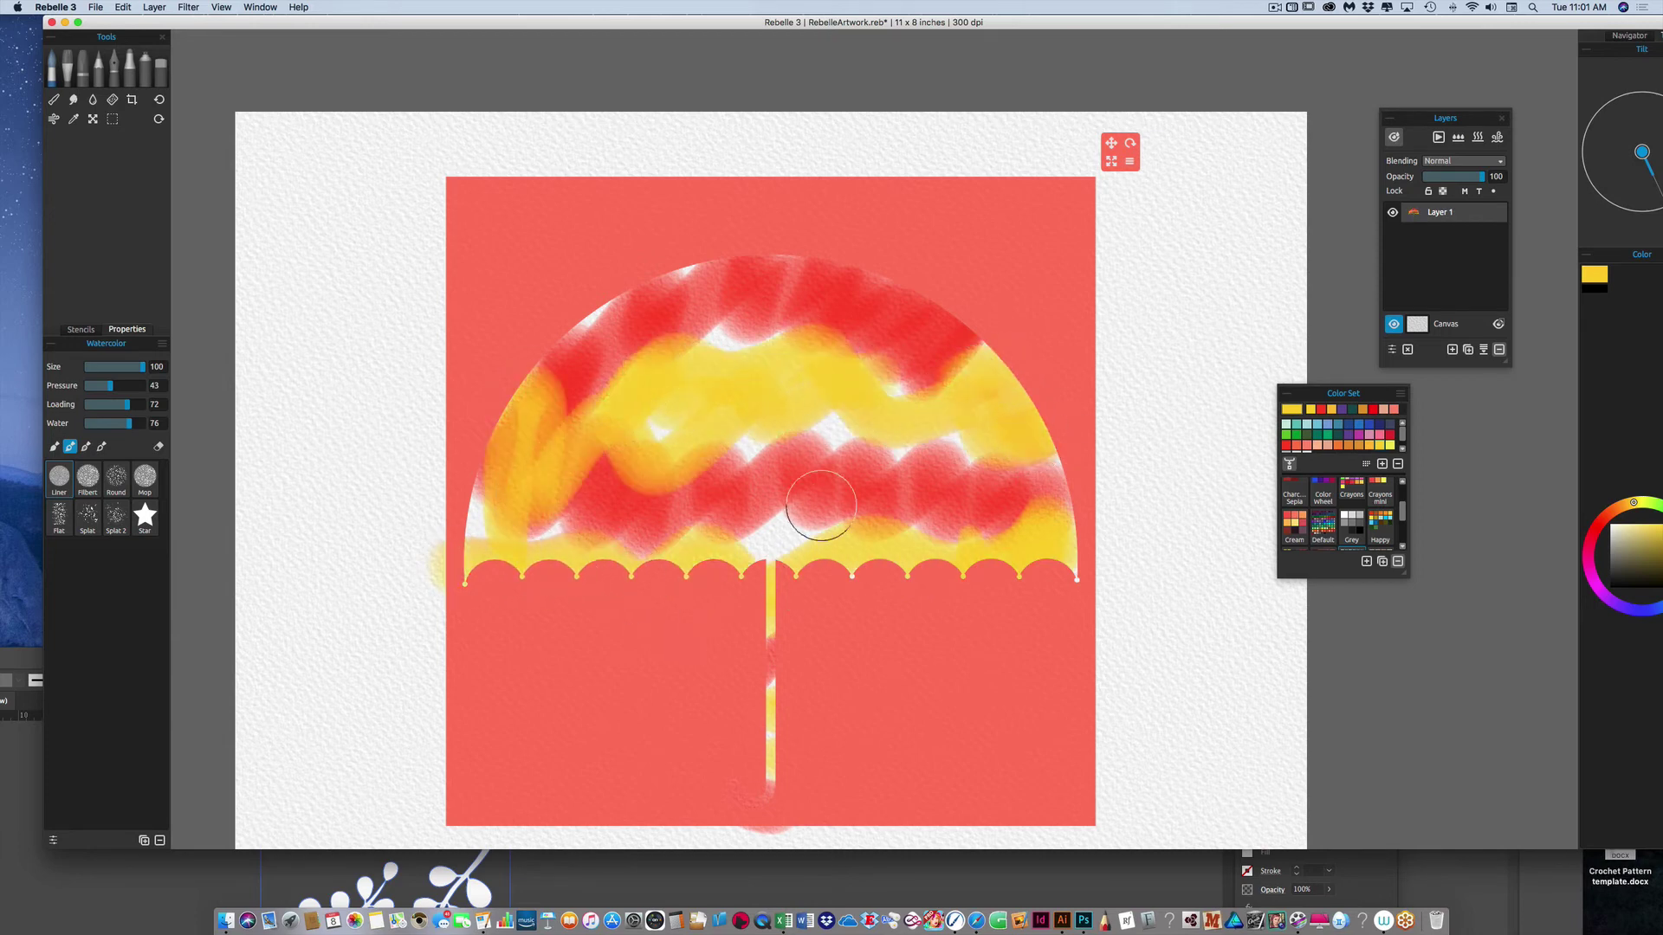
Add magenta-purple watercolor bands and spots across the umbrella canopy and touch up the handle with the same color
left_click(1367, 437)
mouse_move(1035, 415)
left_mouse_down()
mouse_move(901, 419)
mouse_move(779, 381)
mouse_move(717, 327)
mouse_move(612, 282)
mouse_move(472, 459)
mouse_move(476, 510)
mouse_move(679, 529)
mouse_move(876, 508)
mouse_move(957, 533)
left_mouse_up()
left_click(645, 411)
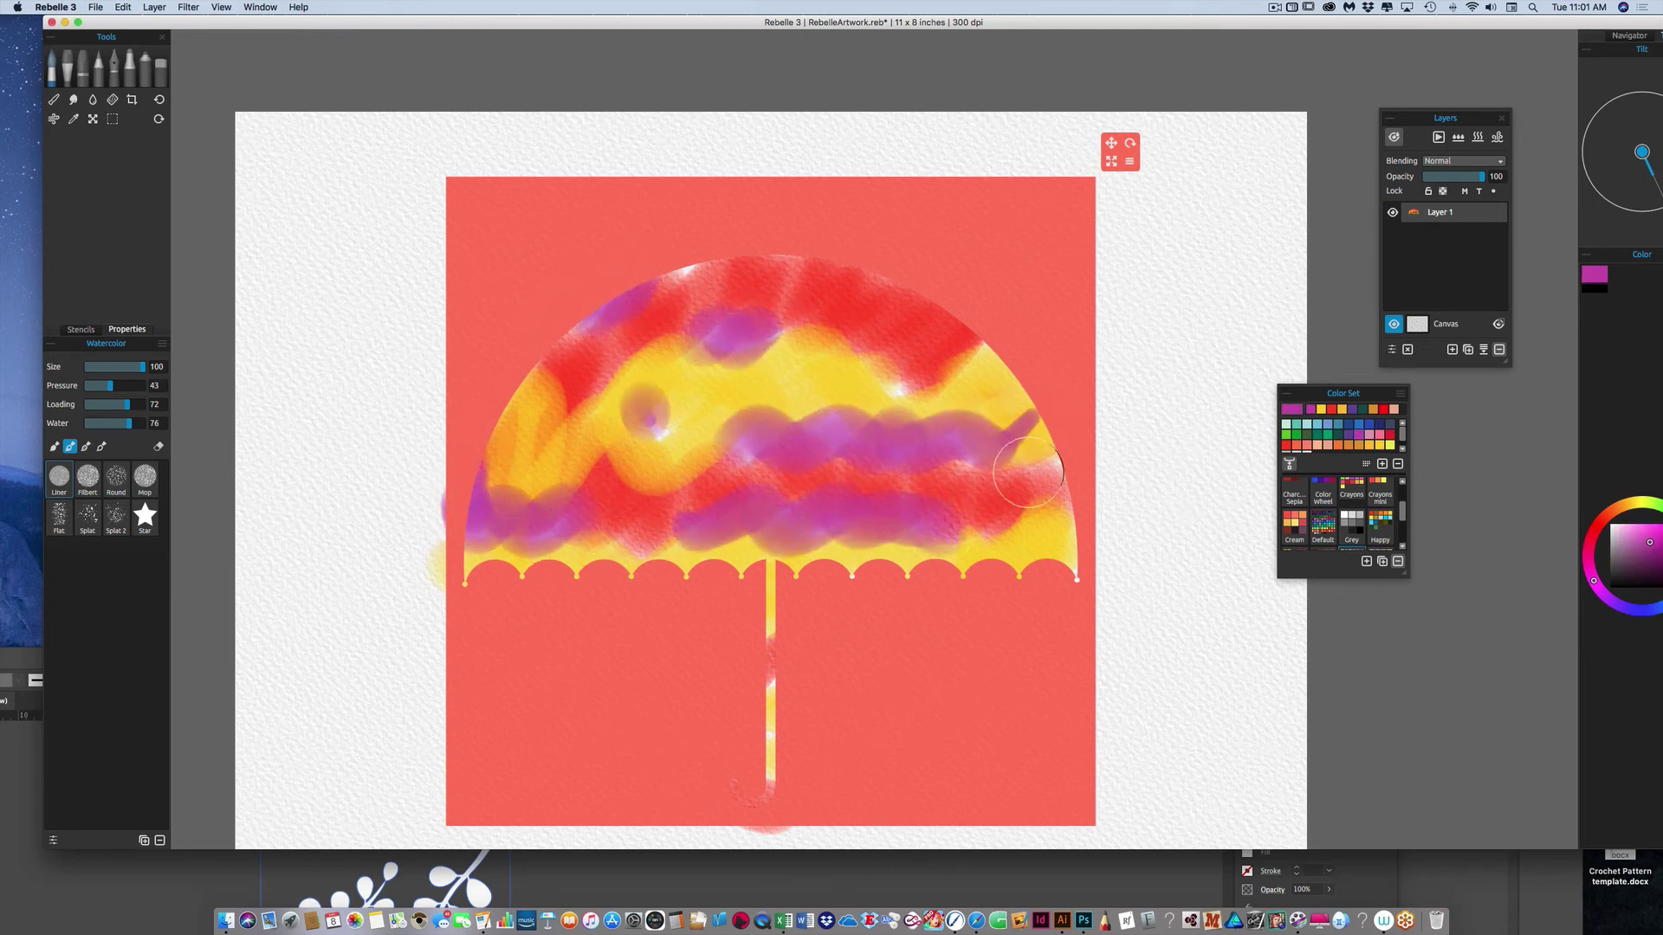
left_click_drag(1026, 472, 1065, 498)
mouse_move(781, 702)
left_mouse_down()
mouse_move(743, 718)
mouse_move(774, 728)
mouse_move(774, 635)
mouse_move(751, 604)
mouse_move(791, 751)
left_mouse_up()
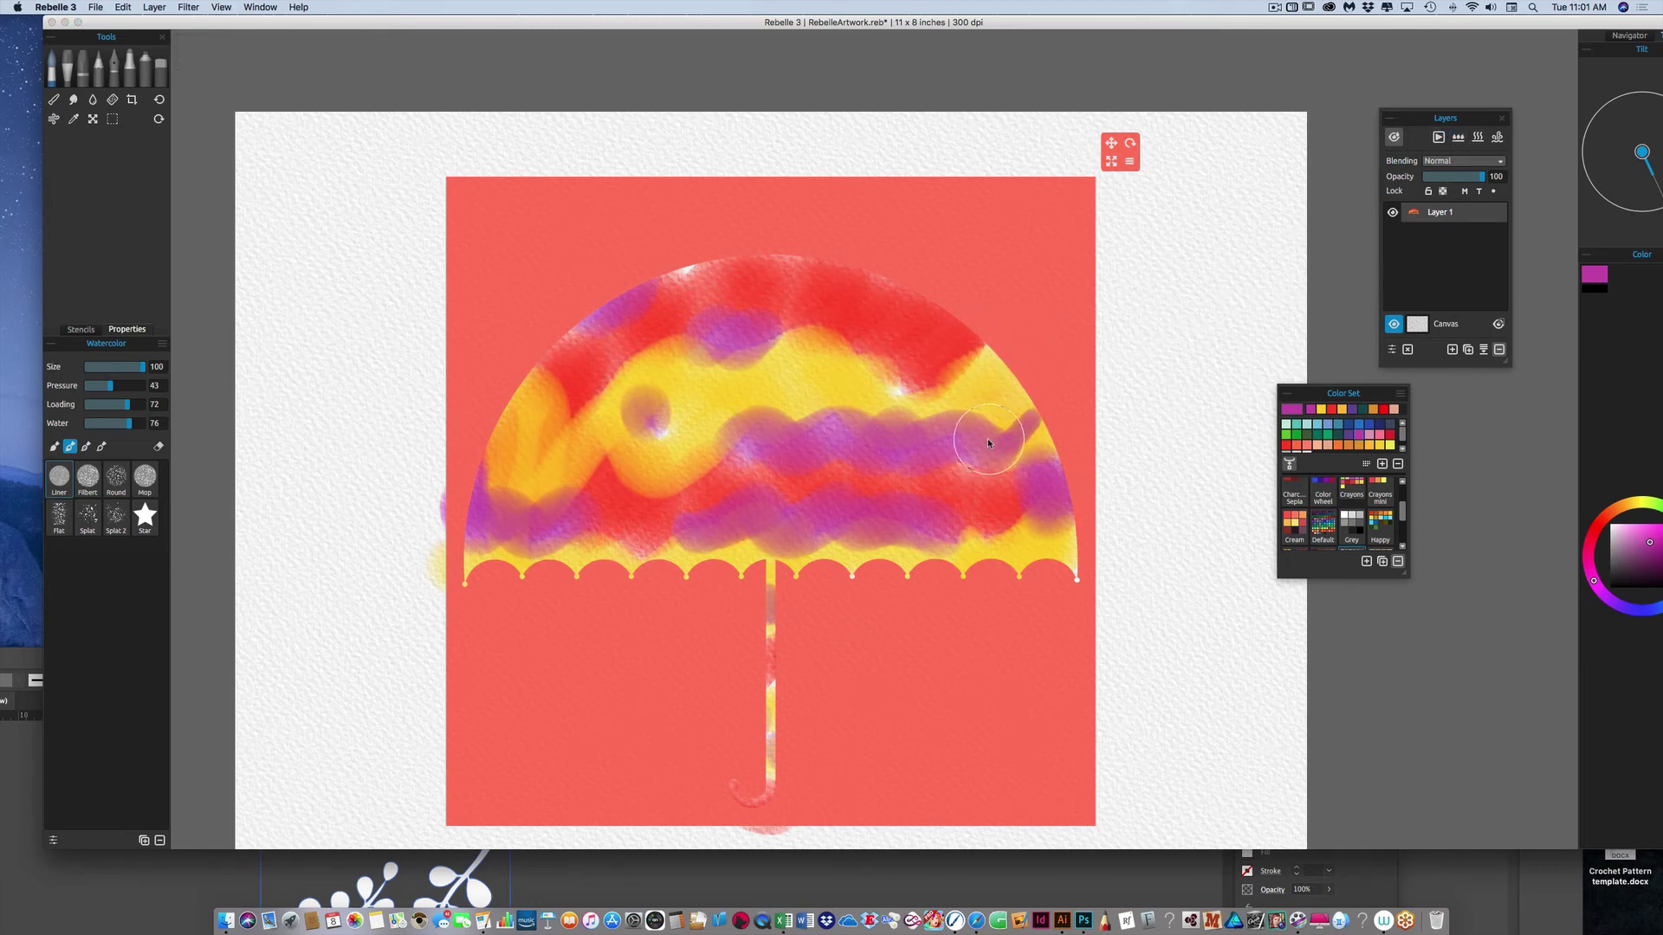
Examine the wet colors spreading inside the umbrella stencil, and pause and resume the paint diffusion
key("super+equal")
key("super+equal")
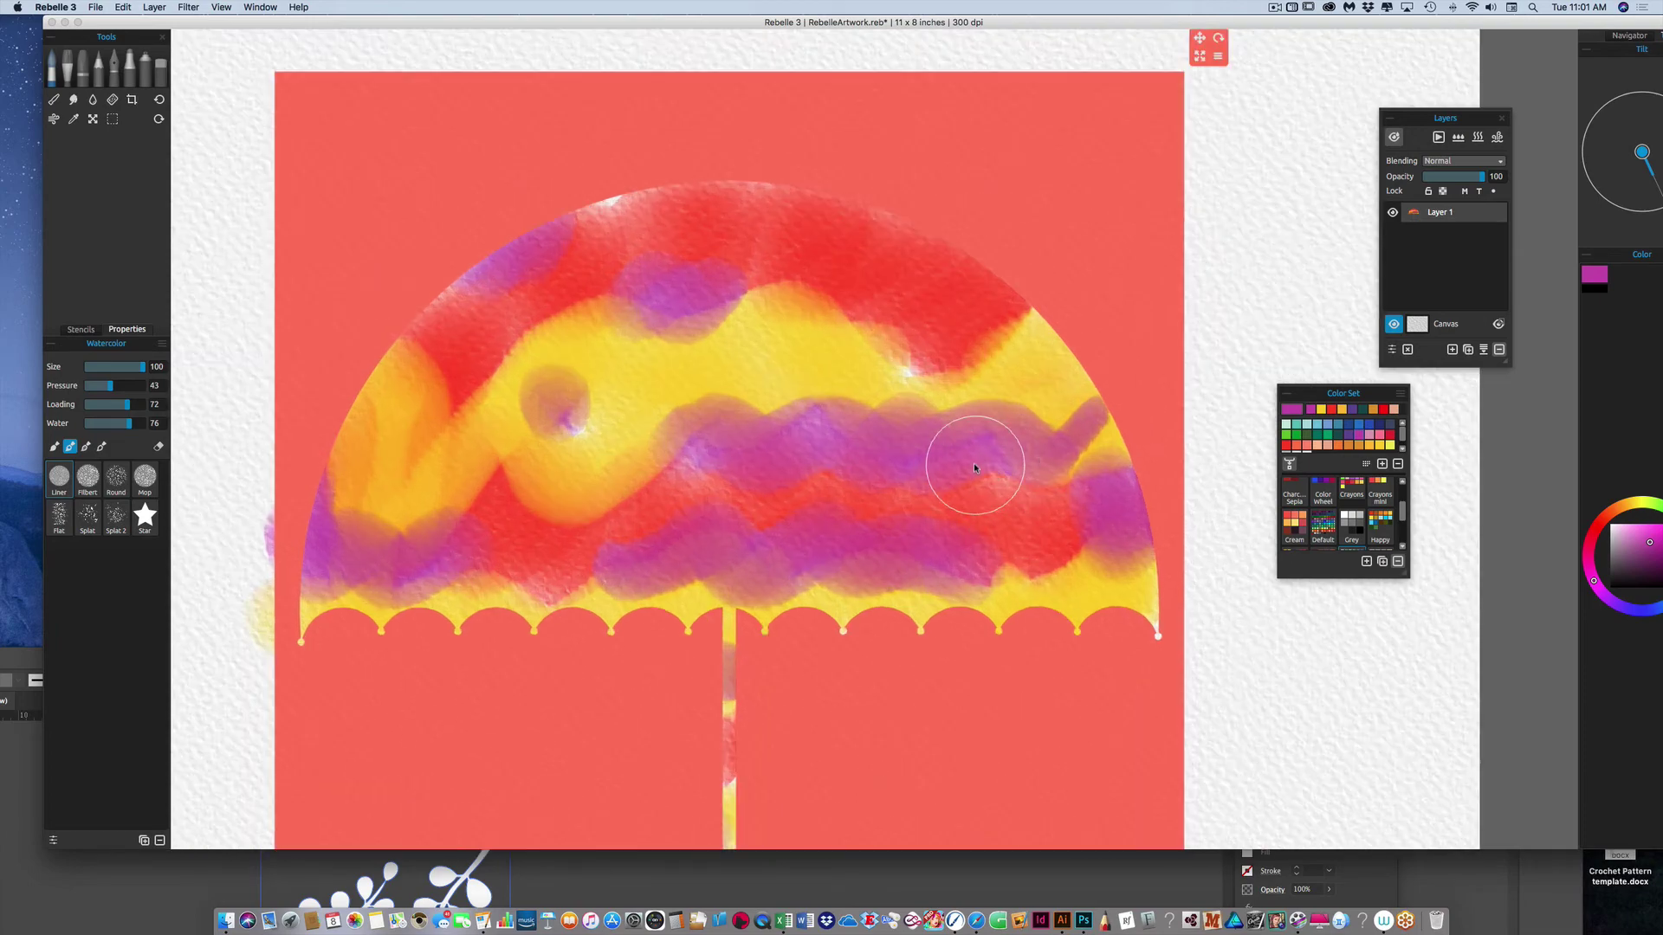
key("super+equal")
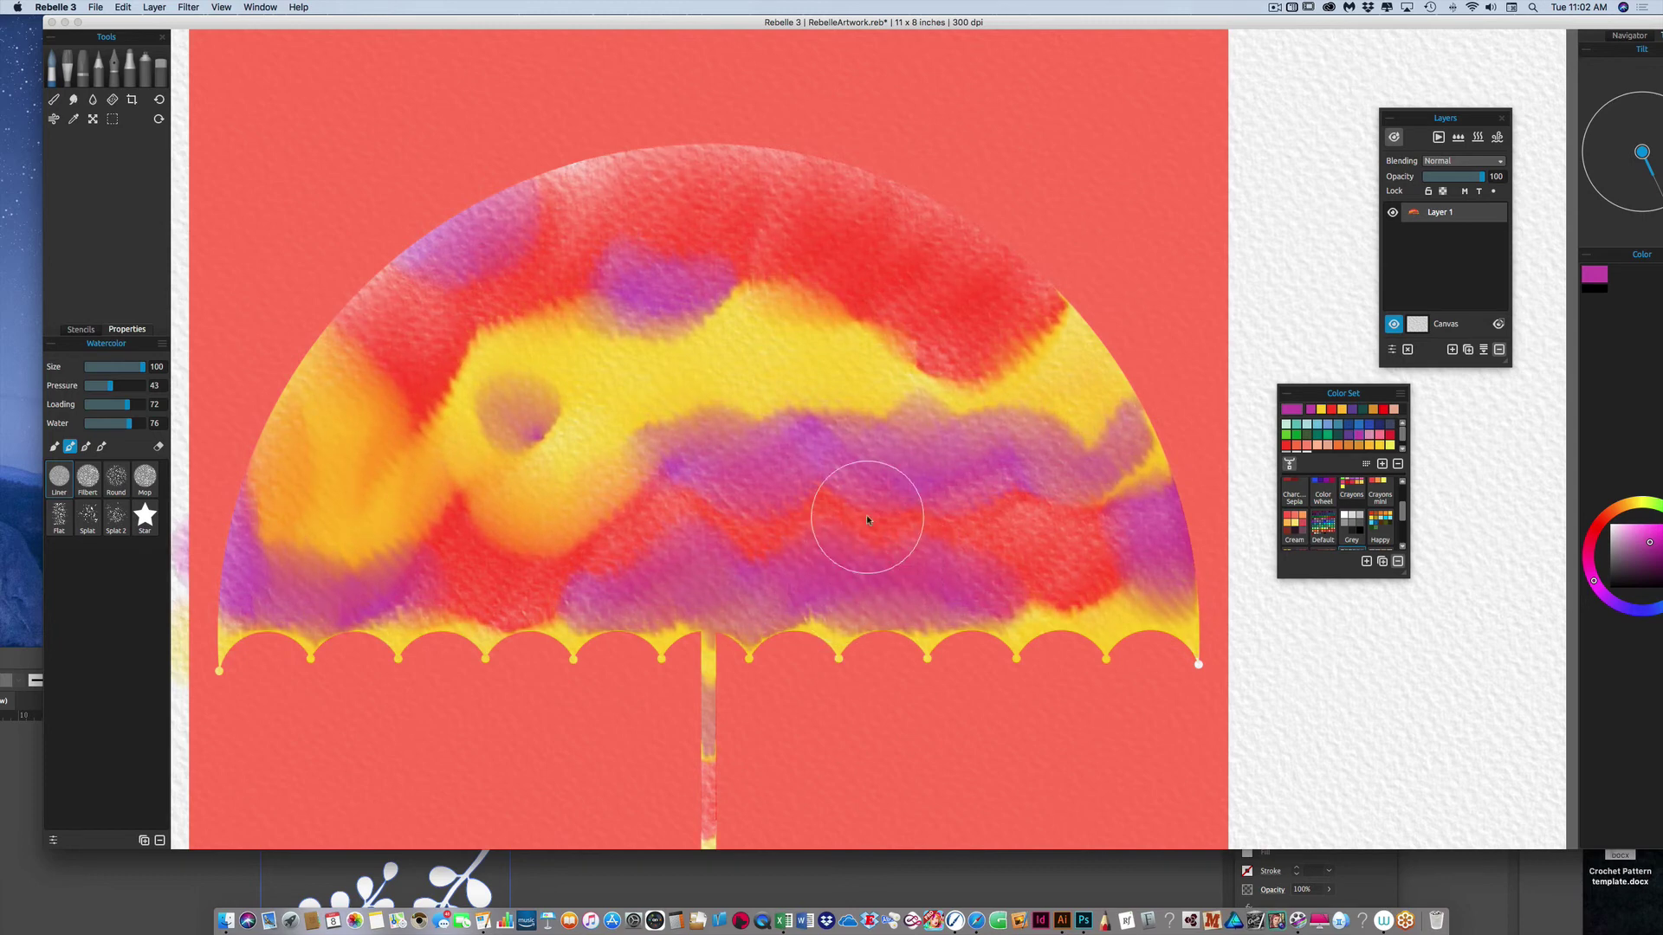
left_click(1437, 137)
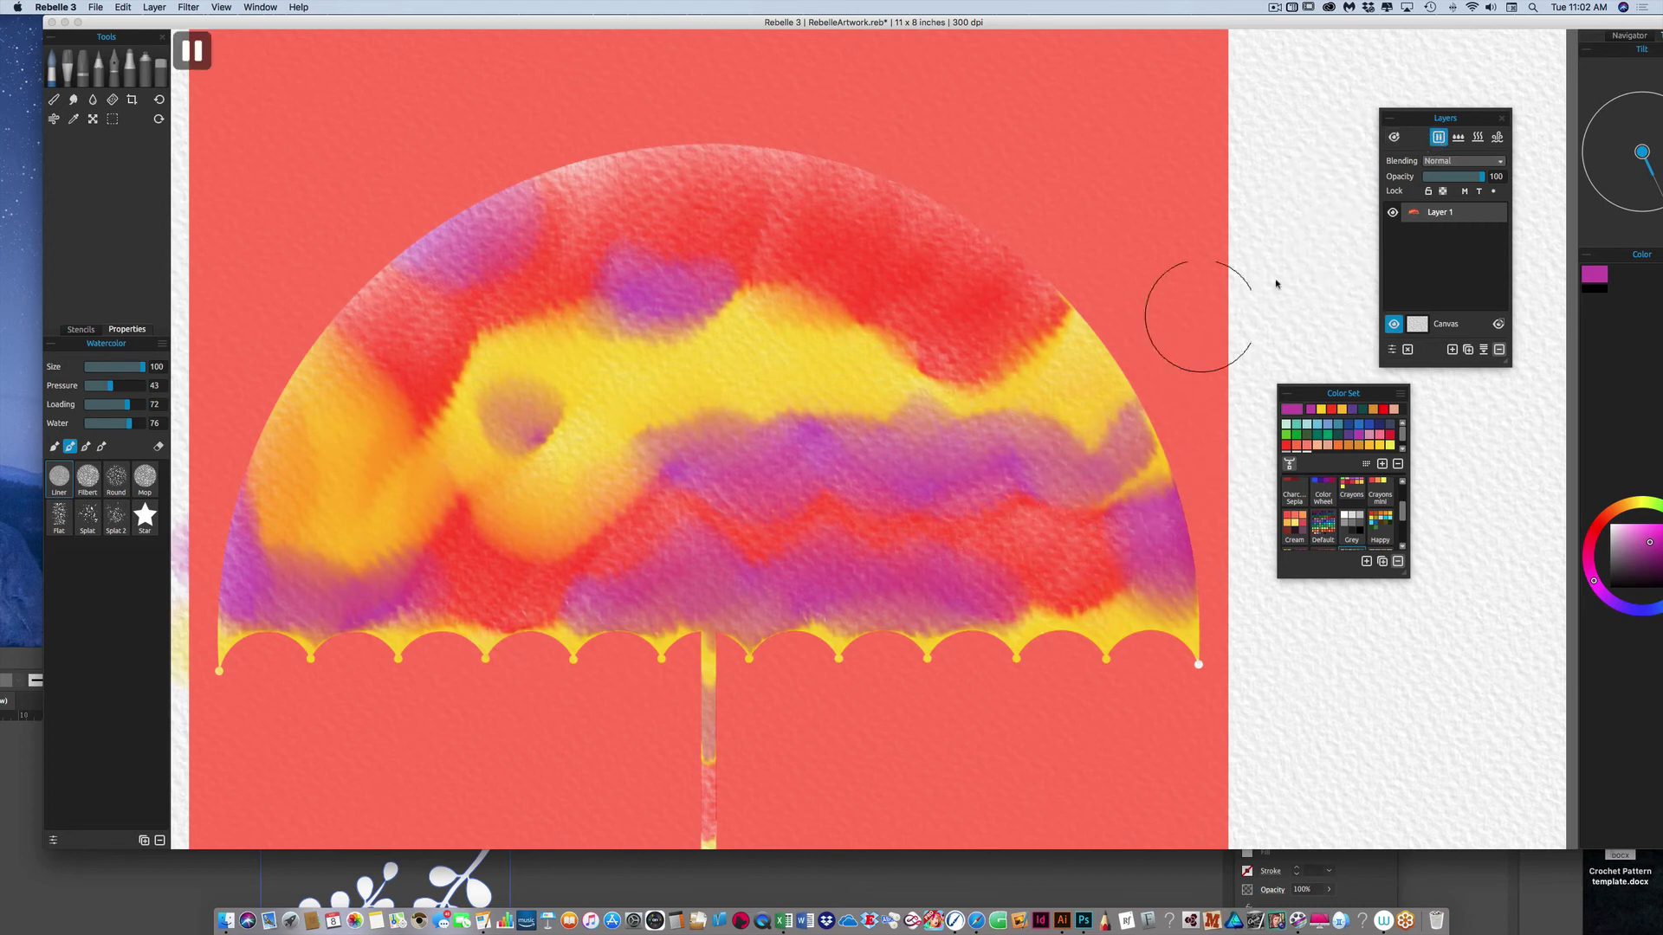
key("p")
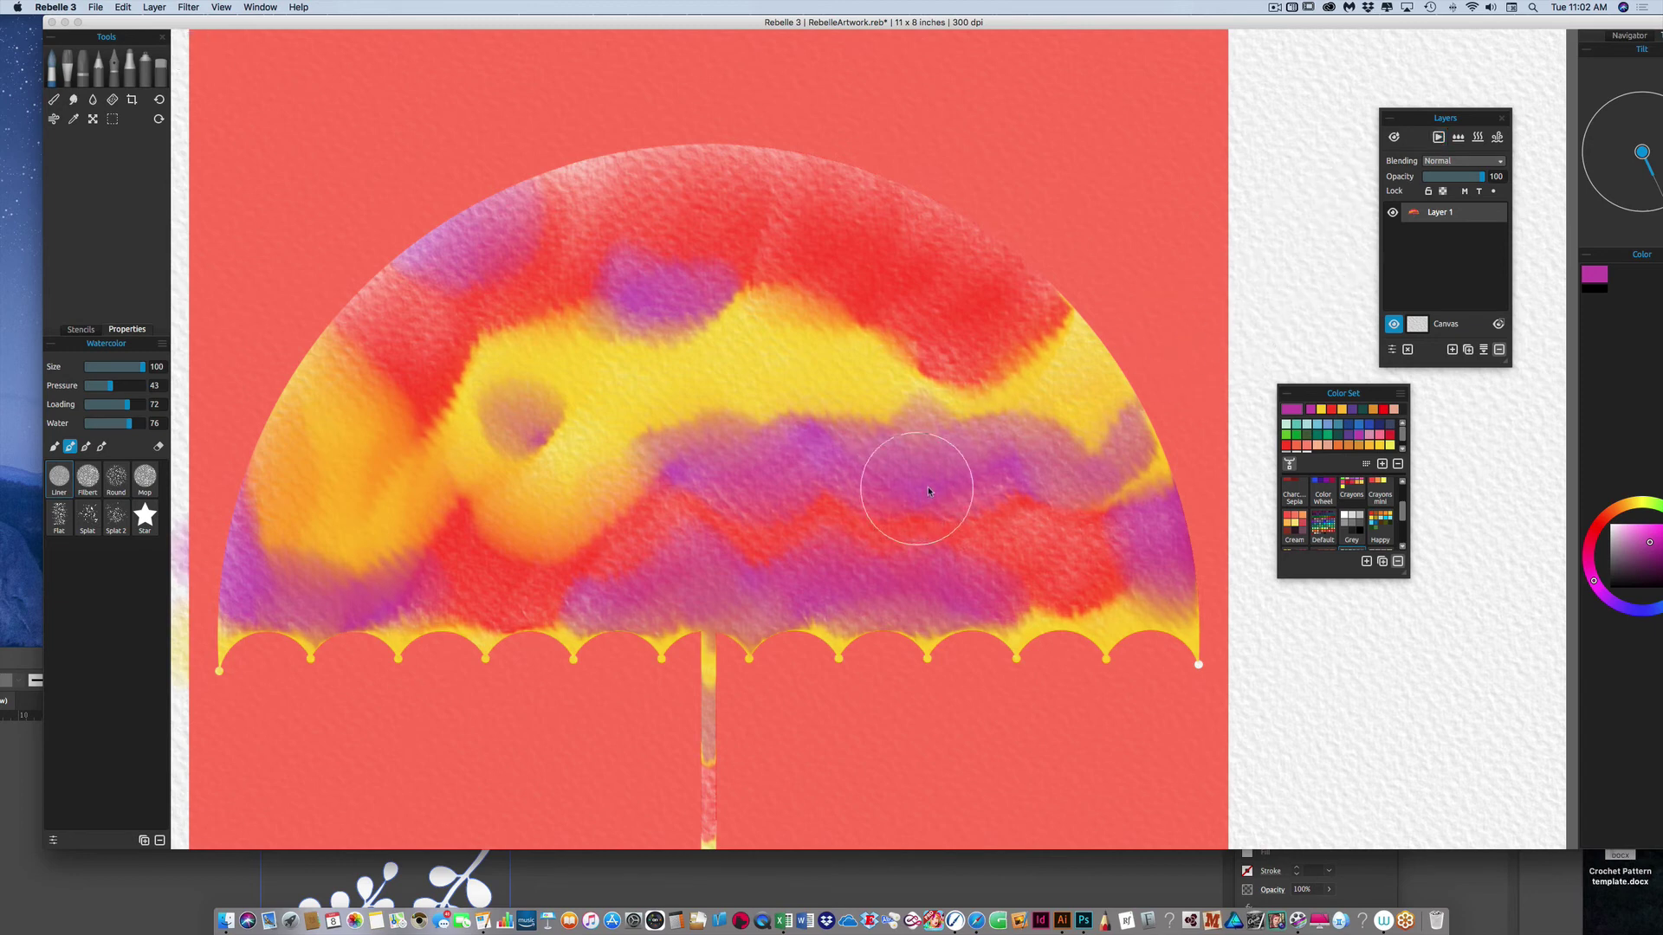
key("super+minus")
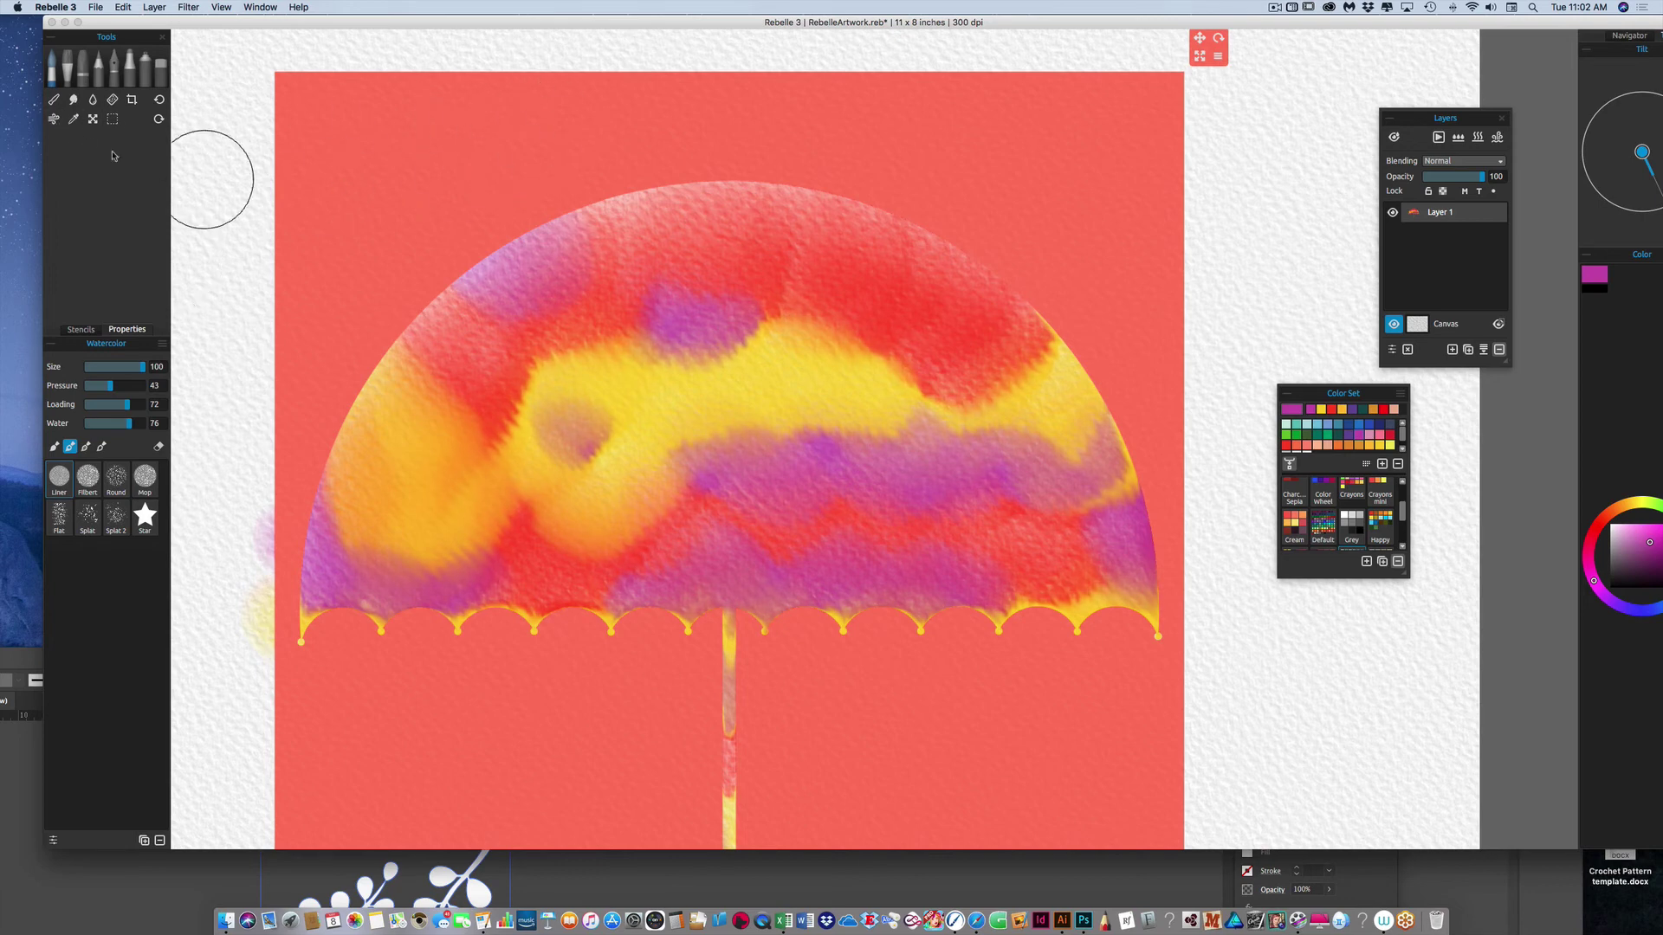
Smudge the umbrella's colors together using the Smudge tool at size 100 and pressure 35, including the Smudge 1 brush
left_click(73, 99)
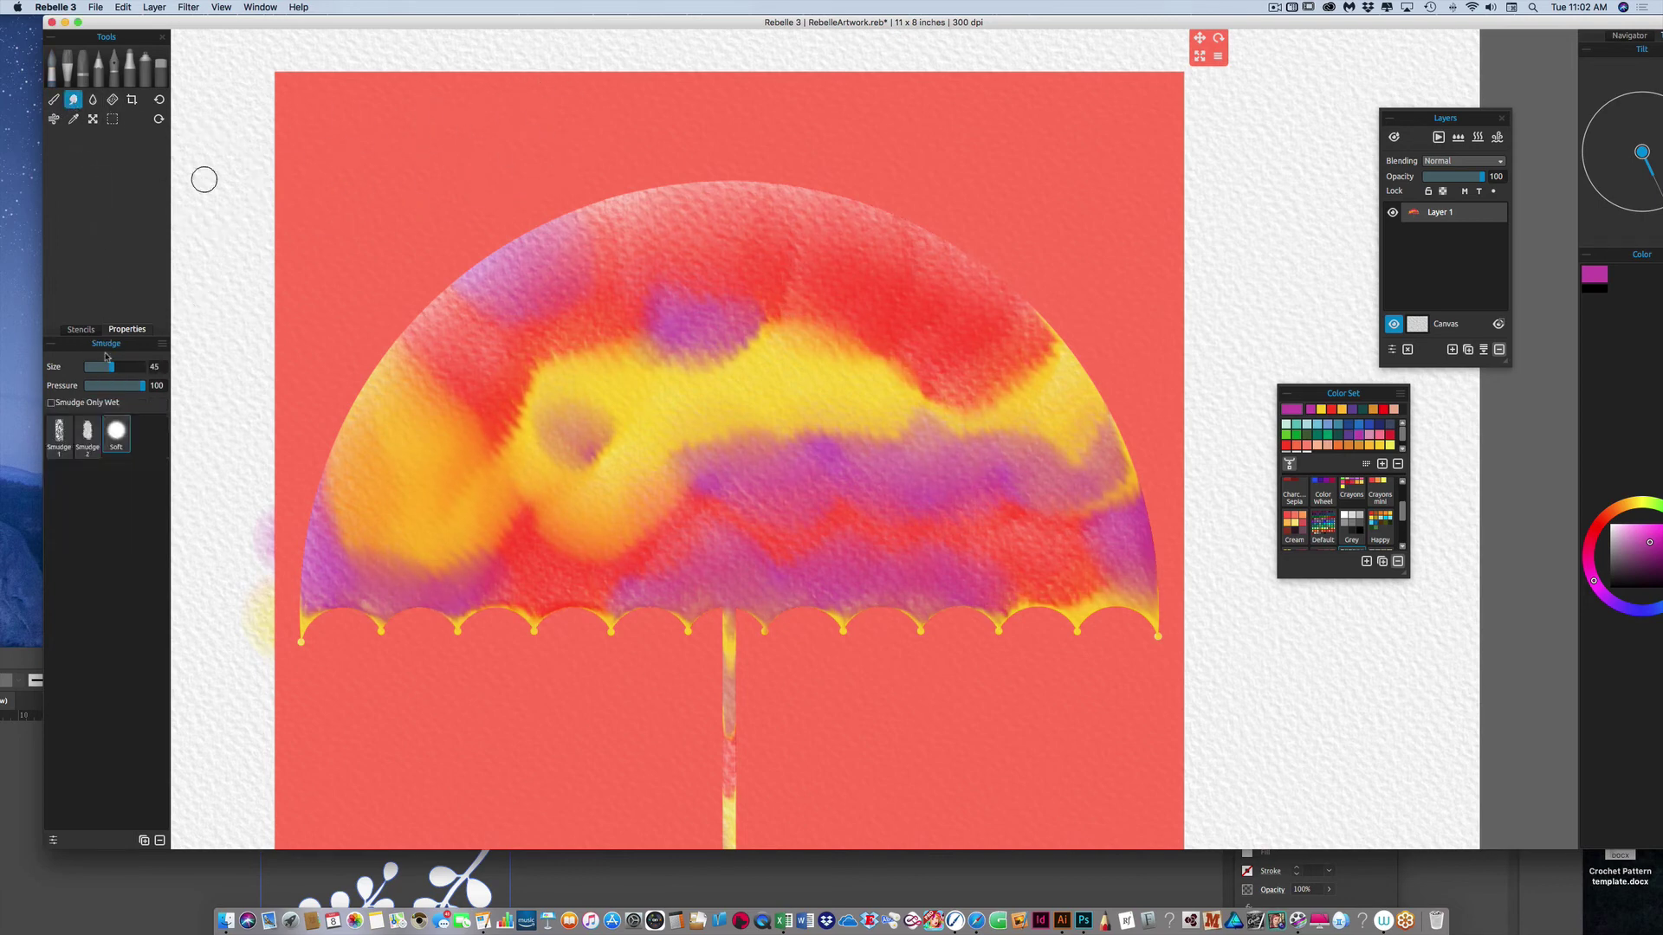
mouse_move(141, 392)
left_mouse_down()
mouse_move(108, 391)
mouse_move(145, 368)
left_mouse_up()
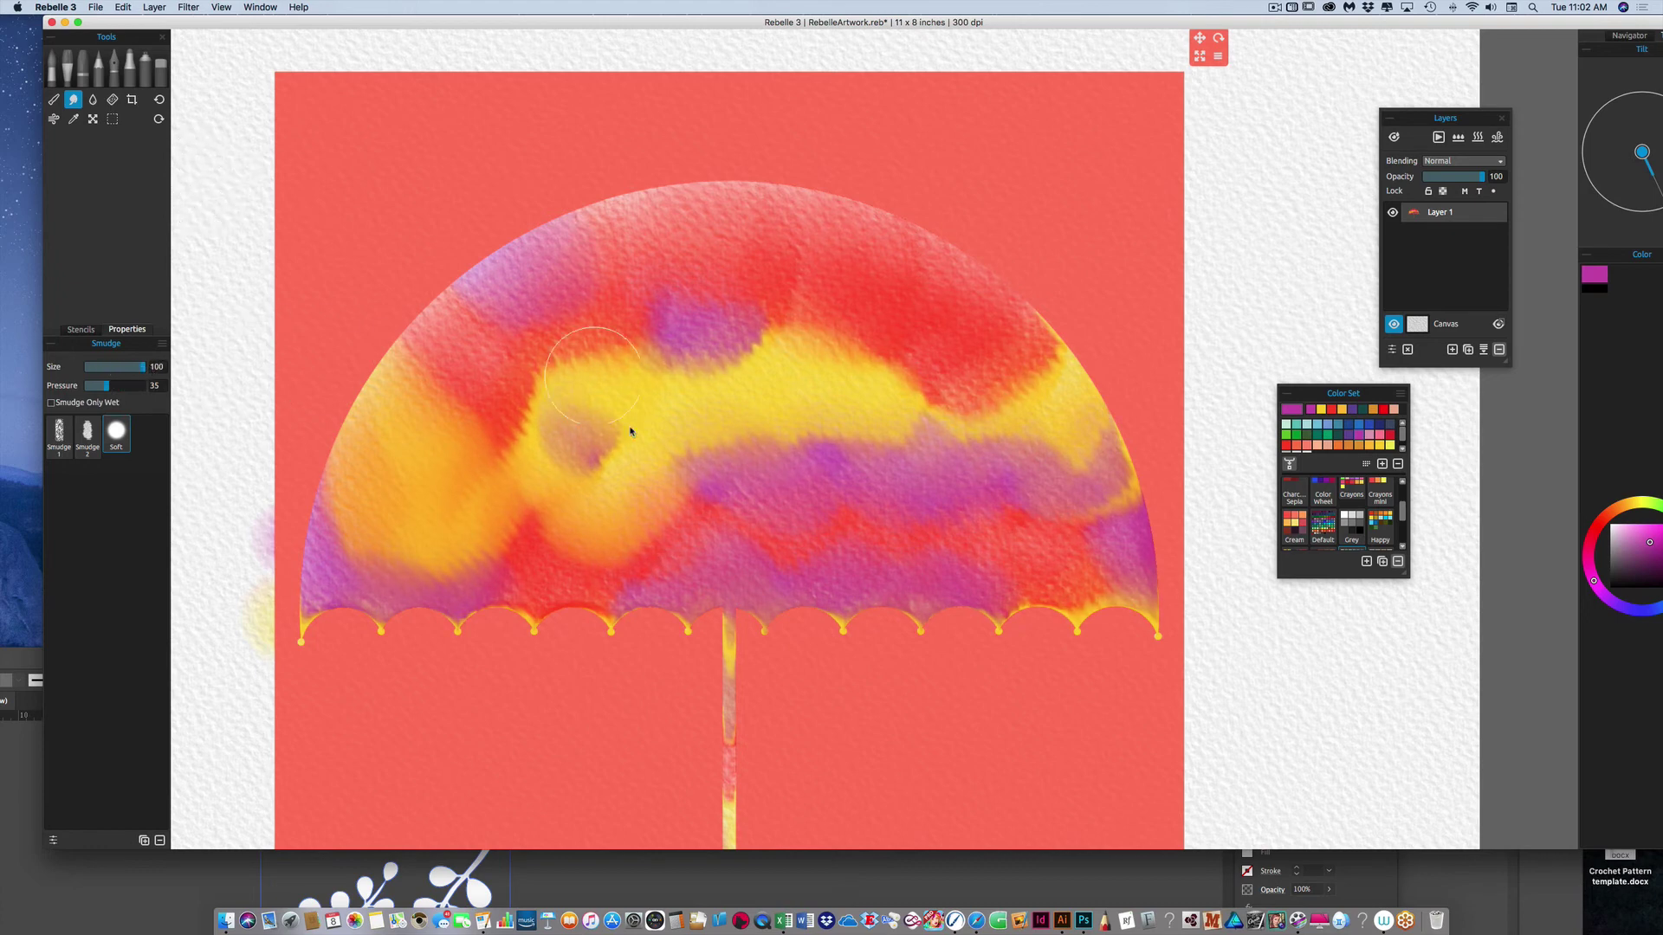
left_click(59, 433)
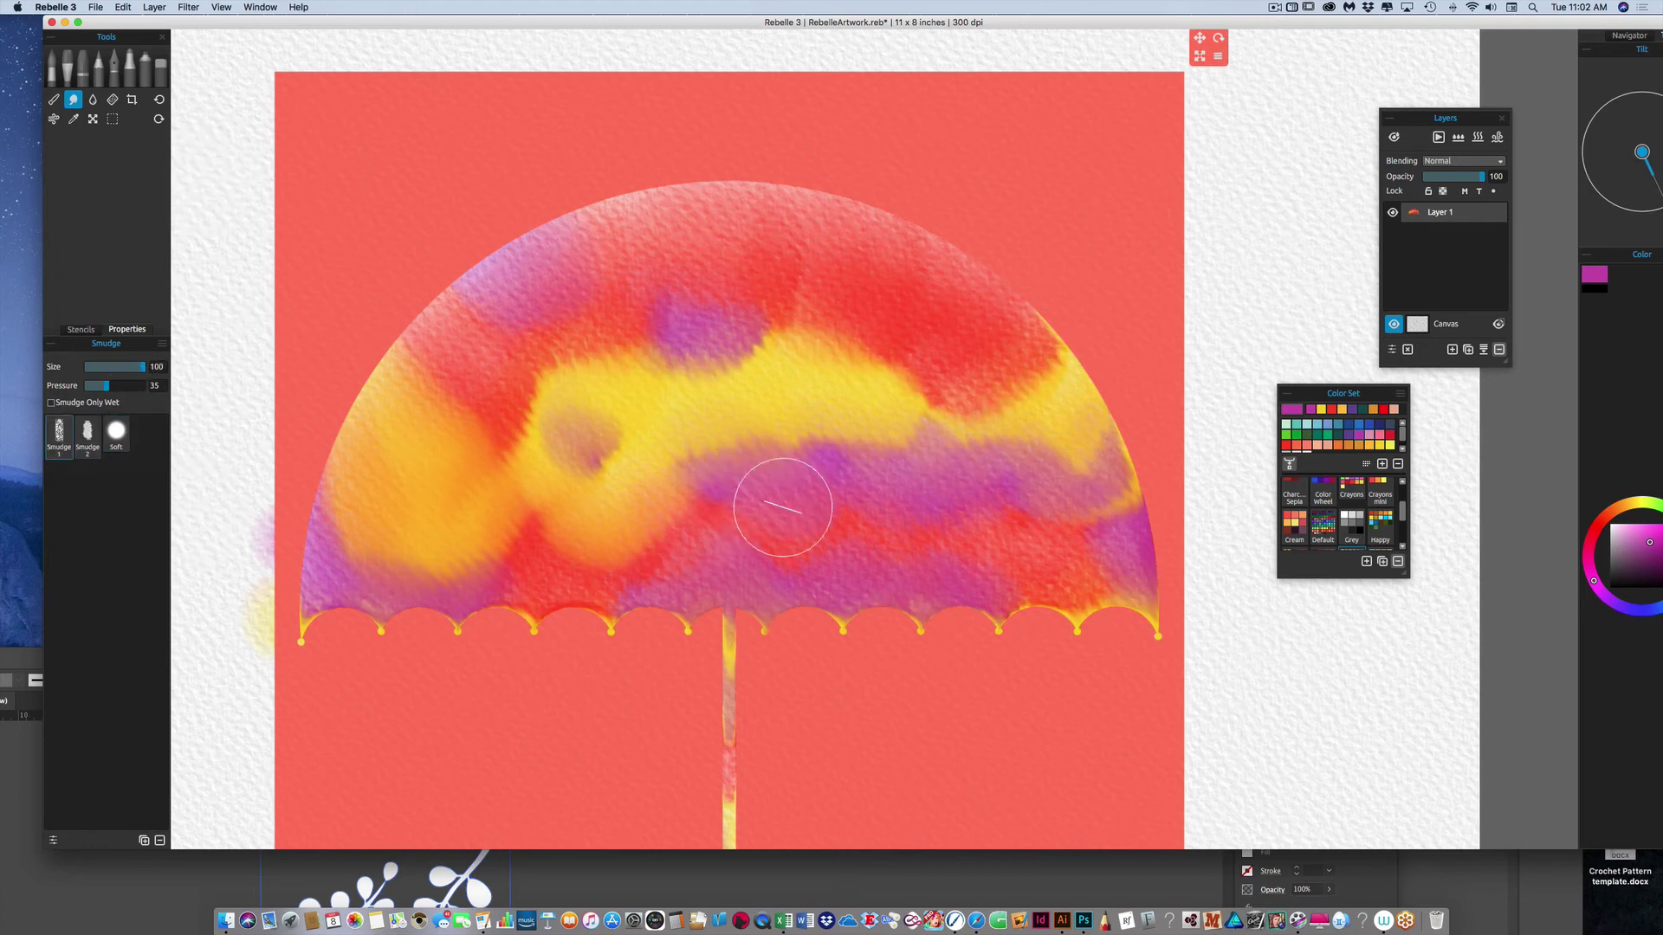
left_click_drag(888, 520, 1119, 517)
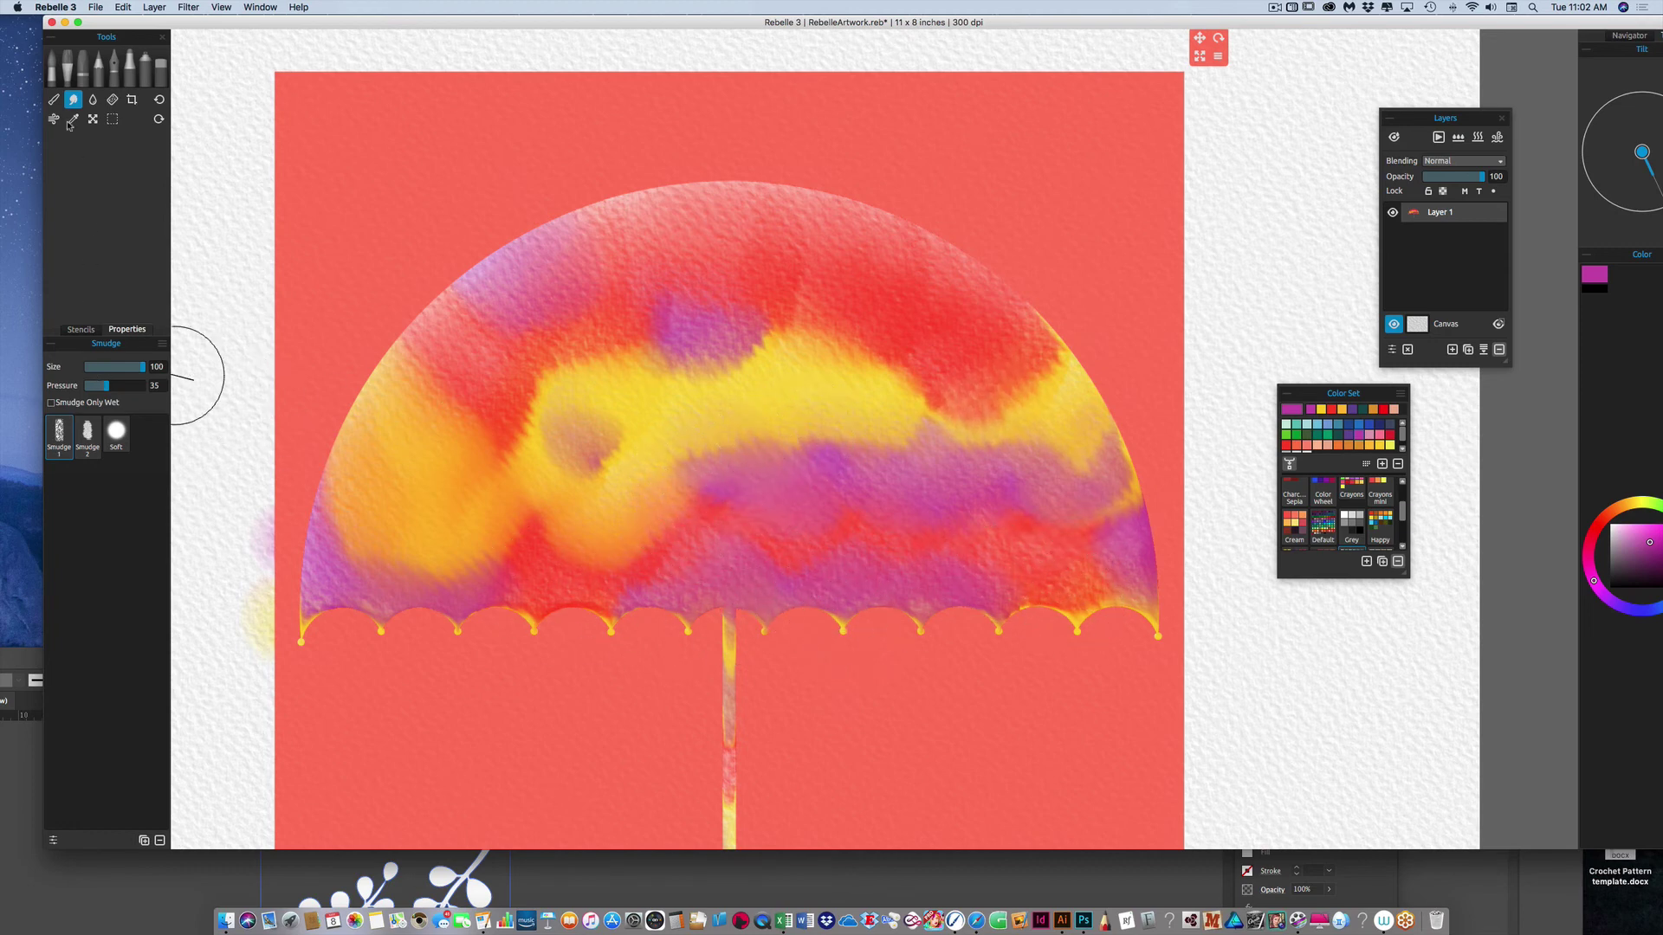
Return to the Watercolor brush, pause the paint diffusion, and remove the umbrella stencil from the canvas
left_click(52, 77)
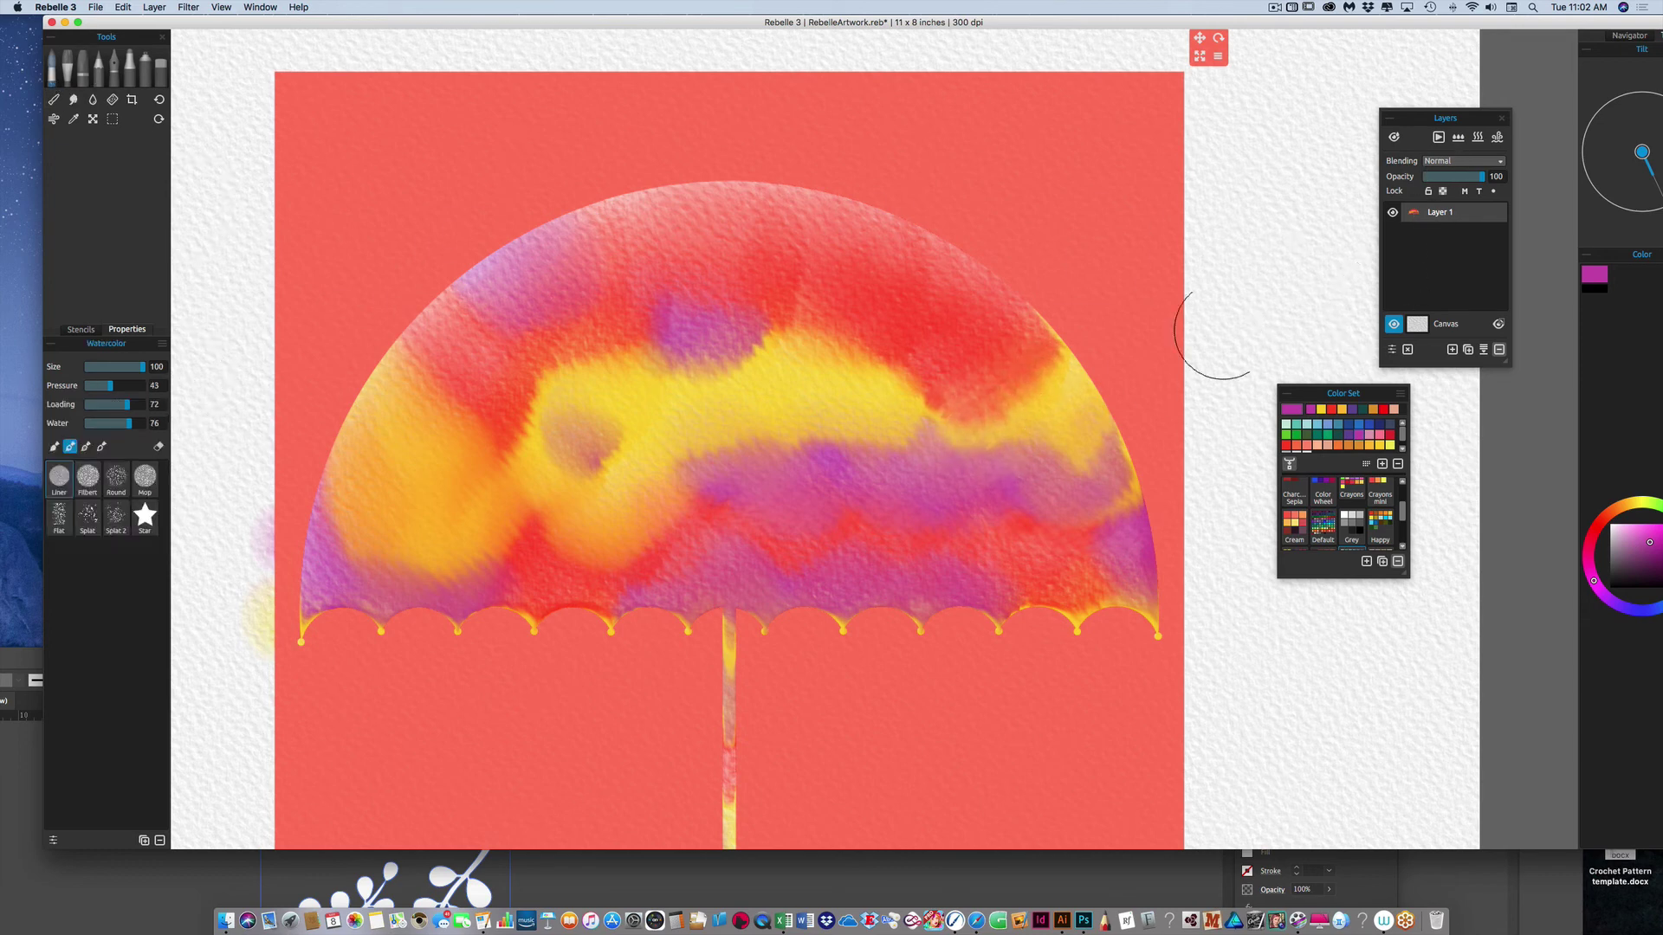
left_click(1437, 136)
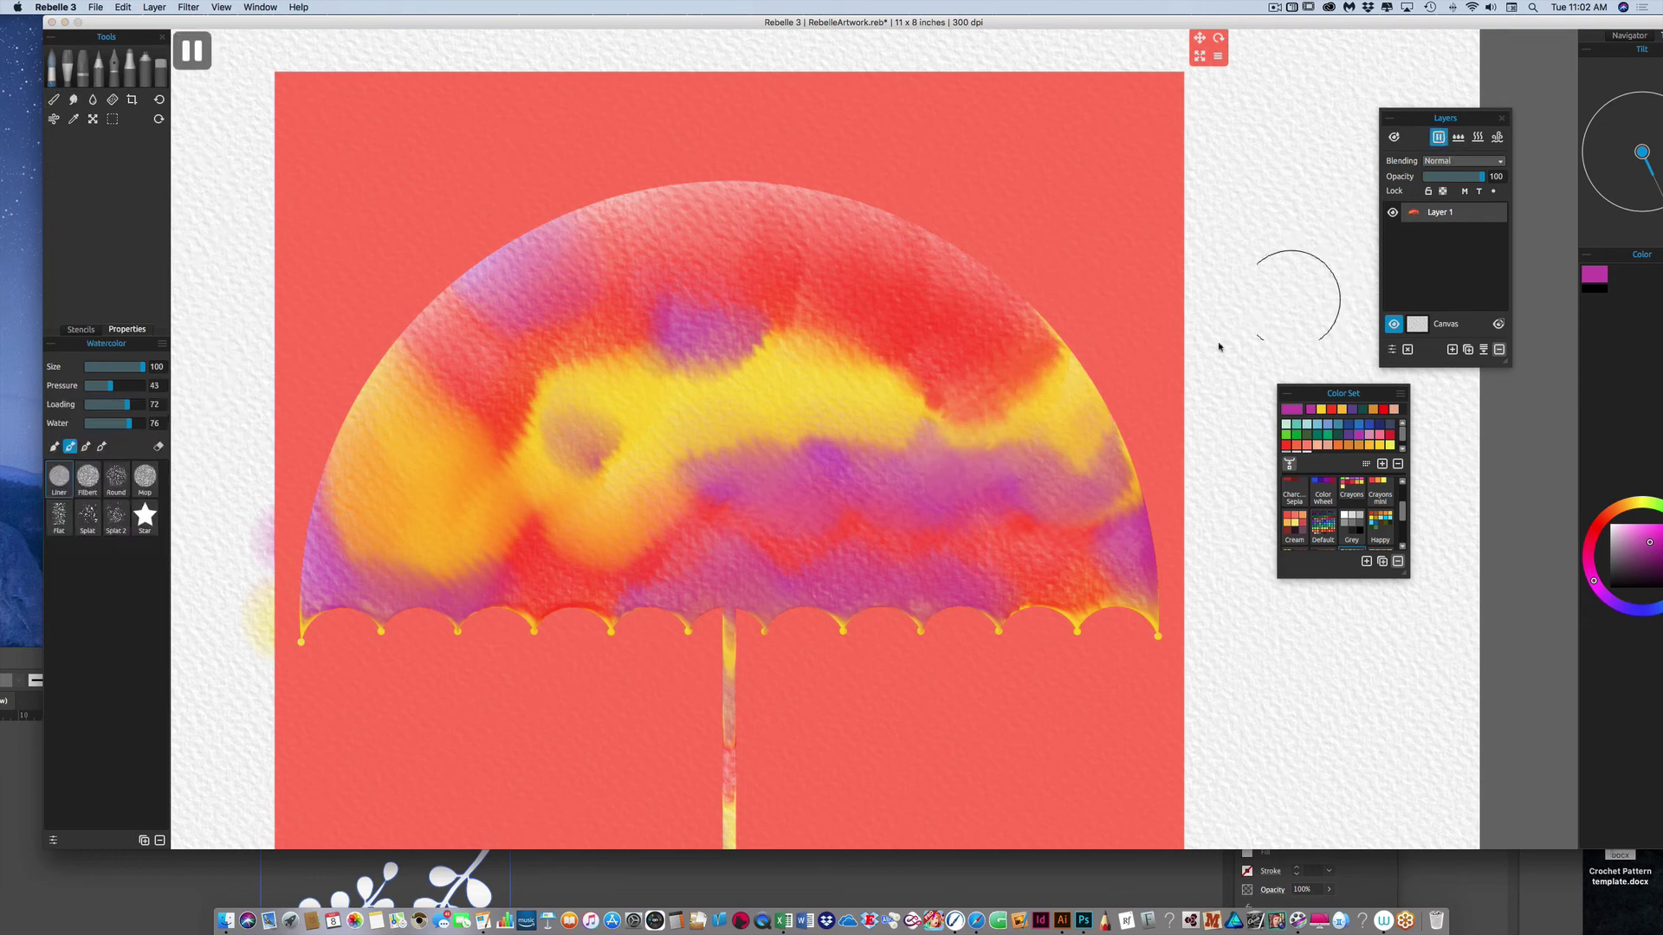
left_click(1218, 55)
left_click(1228, 183)
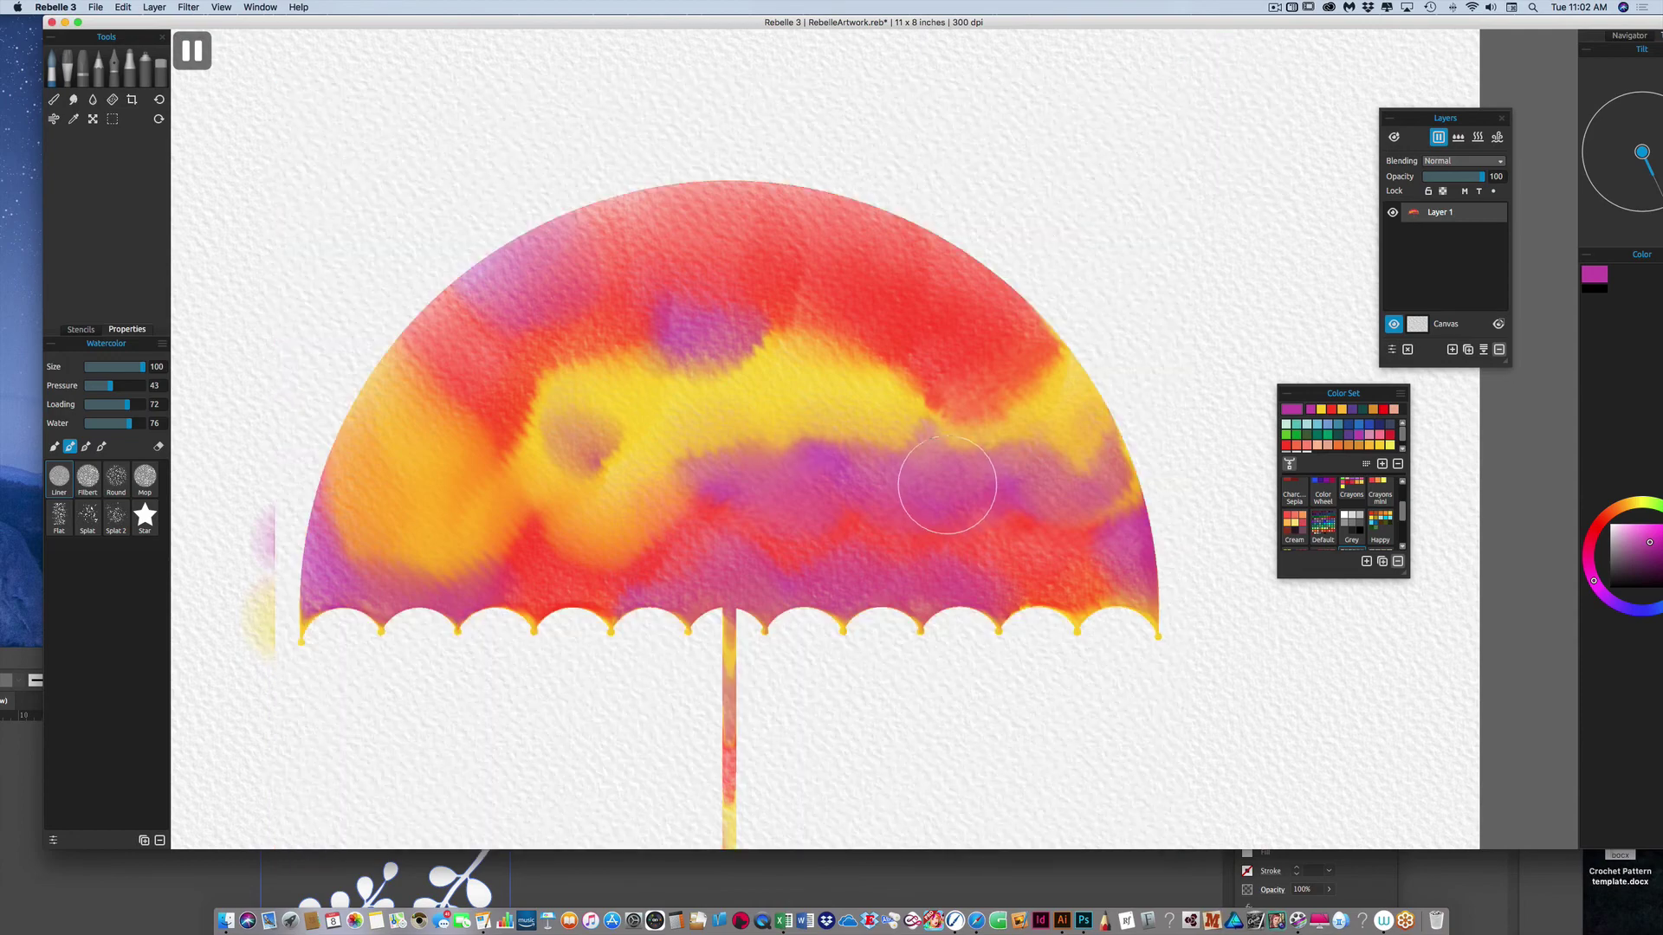
key("super+minus")
key("super+minus")
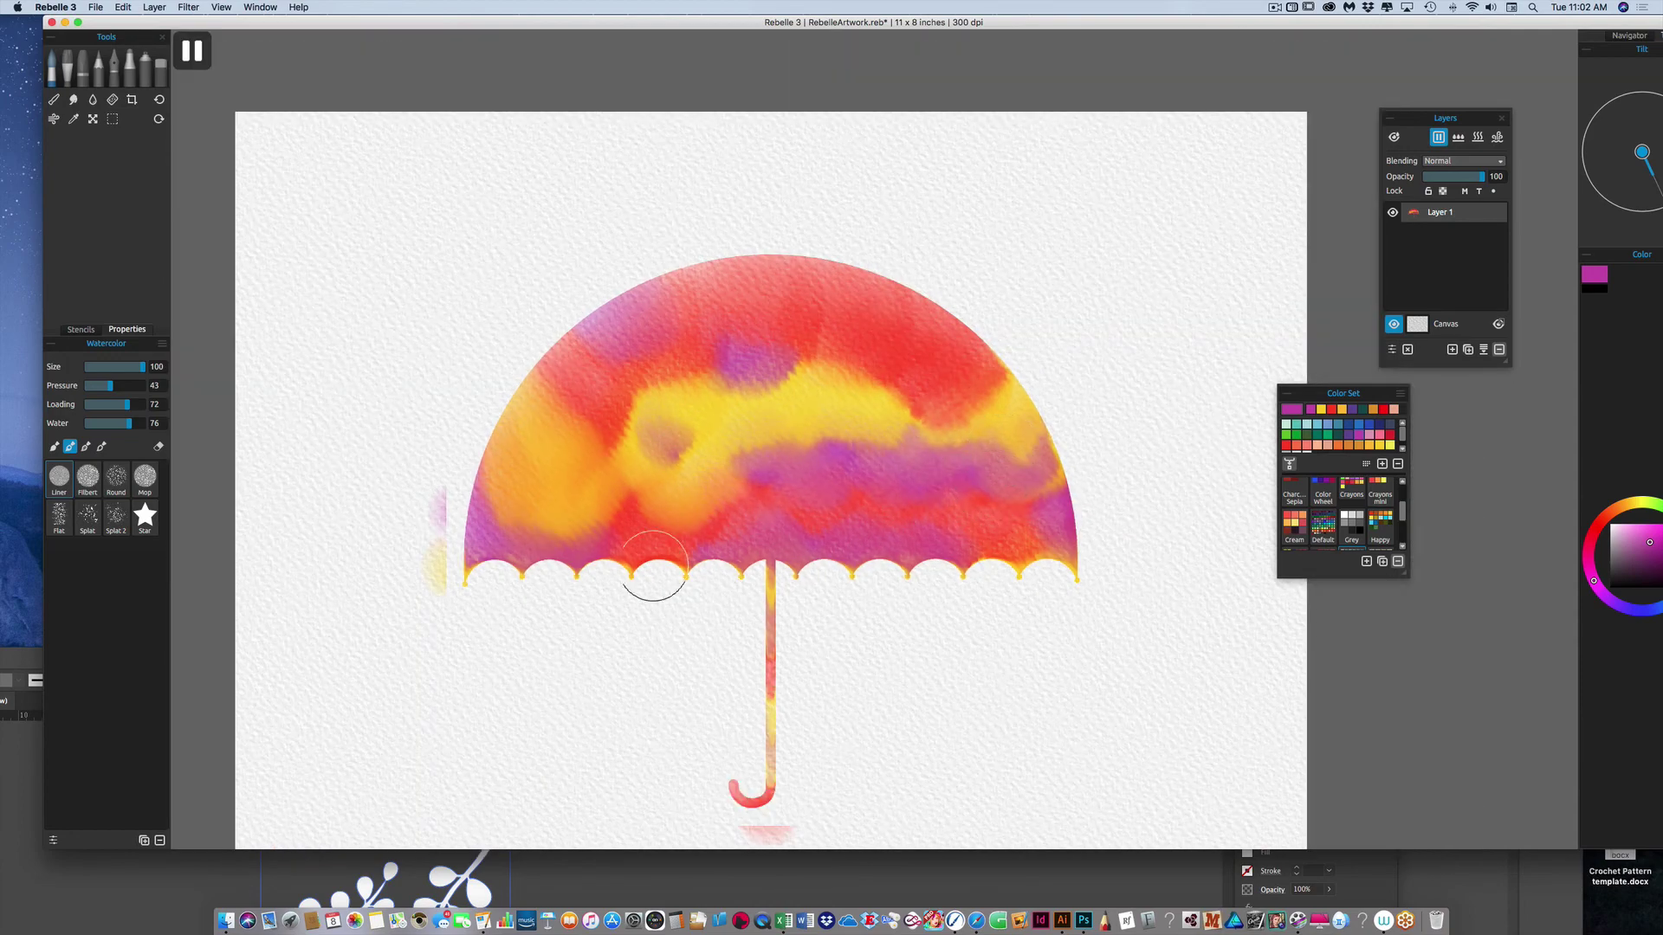
Erase the stray paint marks outside the umbrella, beside the canopy and below the handle, using the Eraser at size 45
left_click(161, 71)
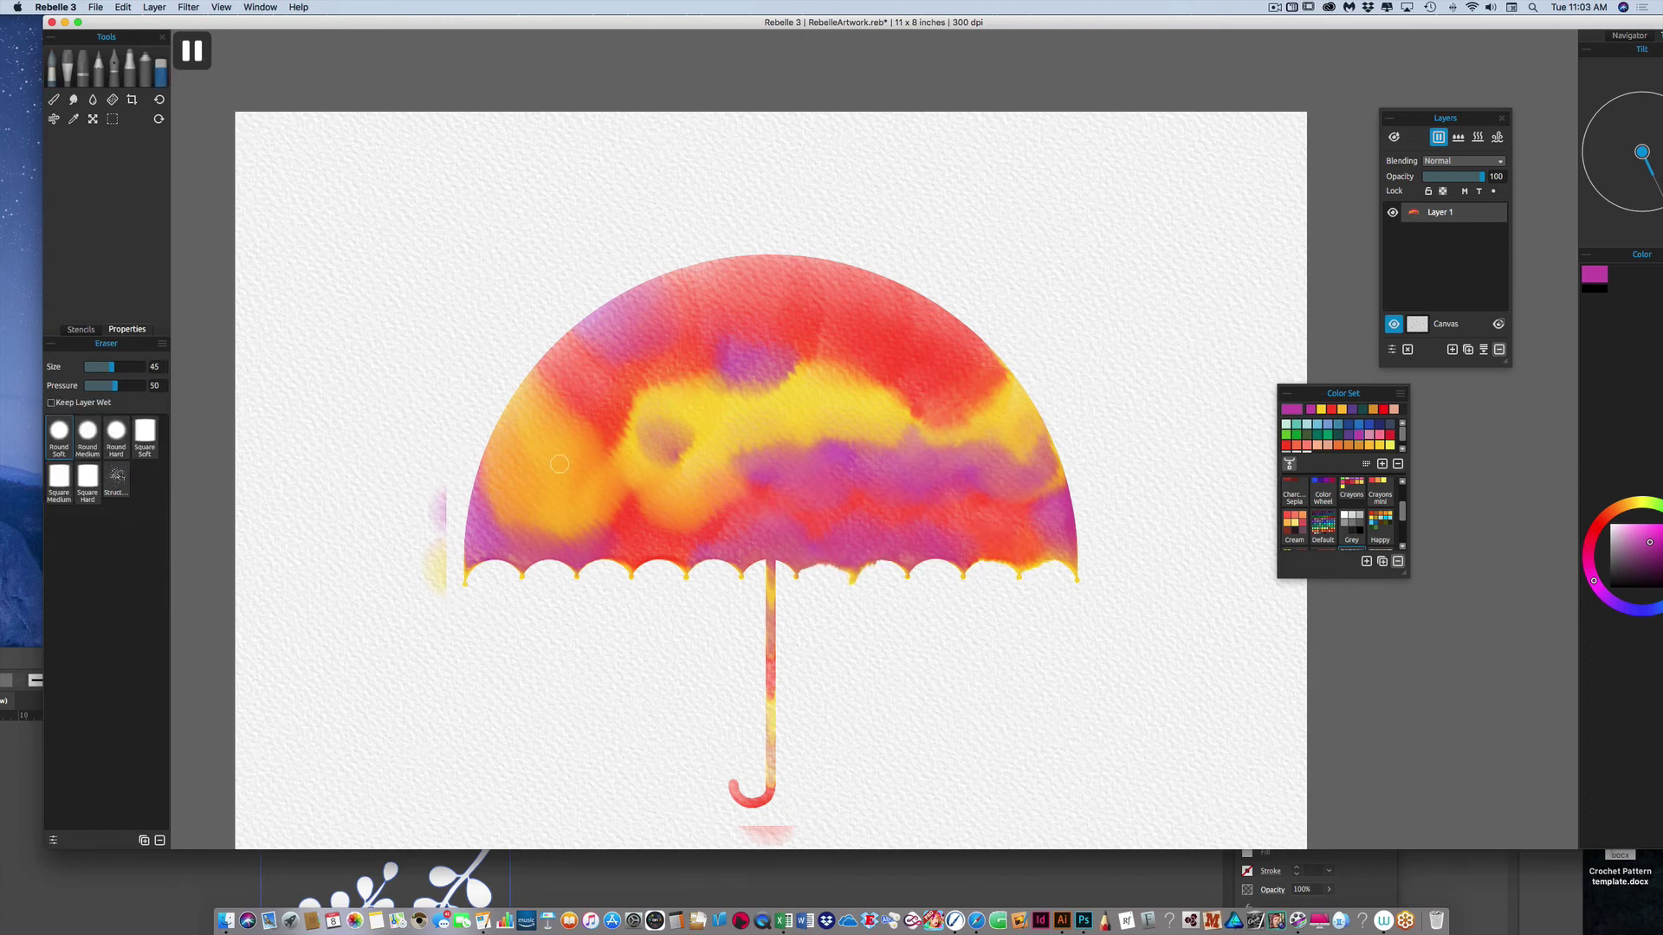
left_click_drag(438, 580, 438, 494)
mouse_move(730, 842)
left_mouse_down()
mouse_move(805, 830)
mouse_move(754, 846)
mouse_move(800, 843)
left_mouse_up()
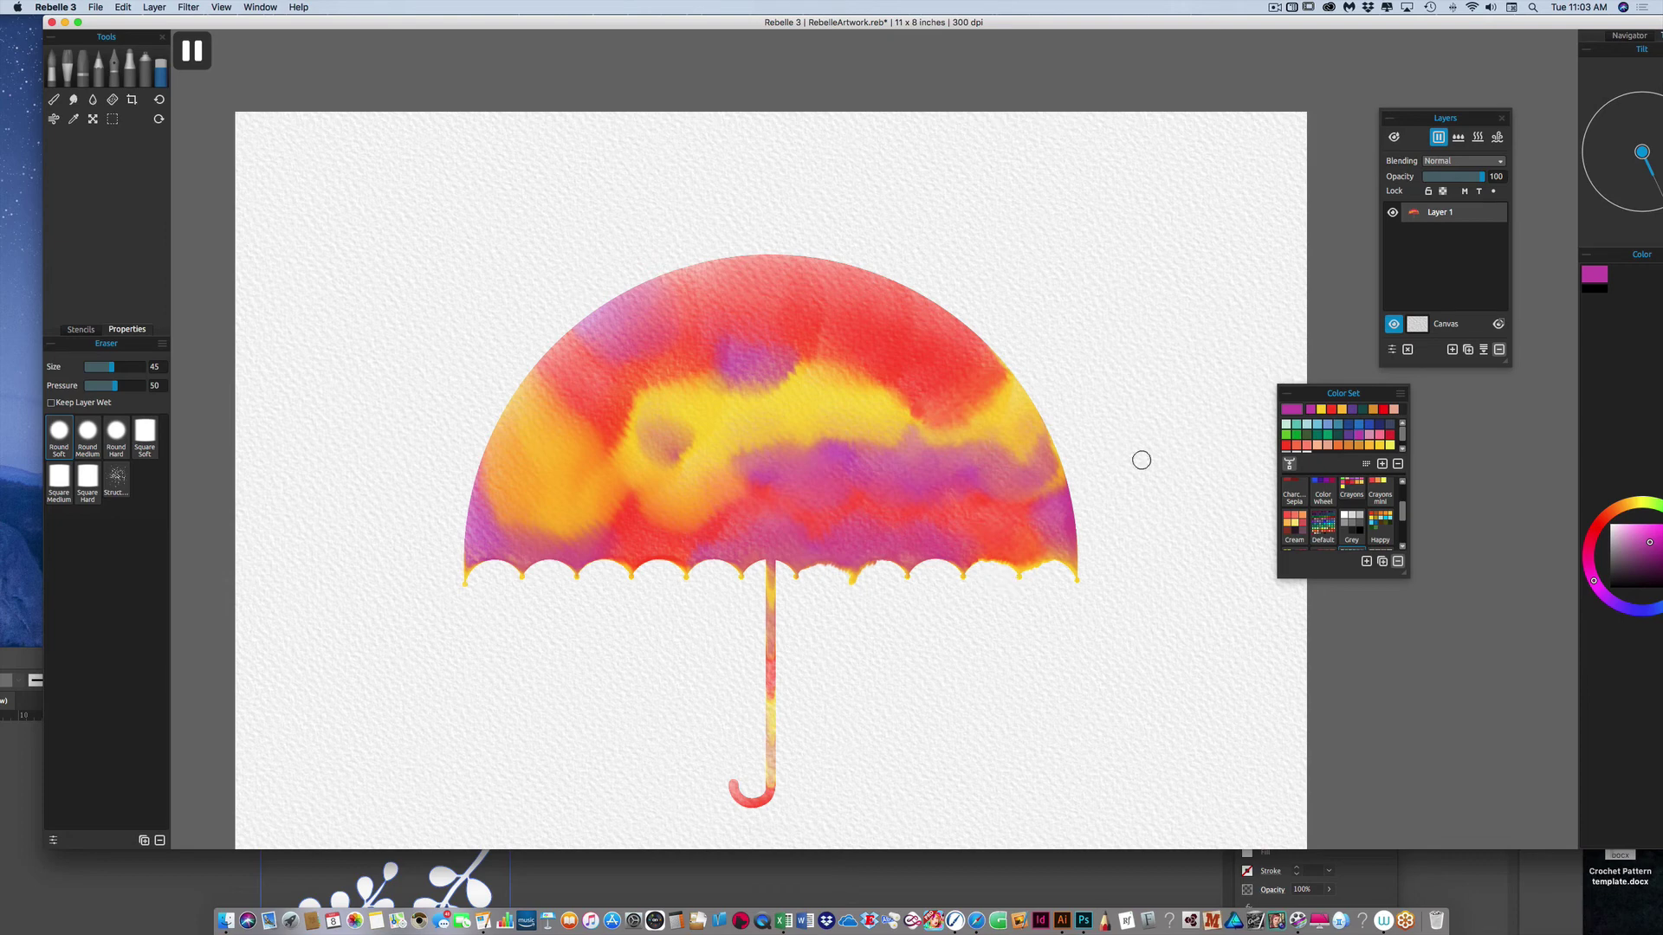
Dry the umbrella's paint layer and resume the paint diffusion
left_click(1477, 137)
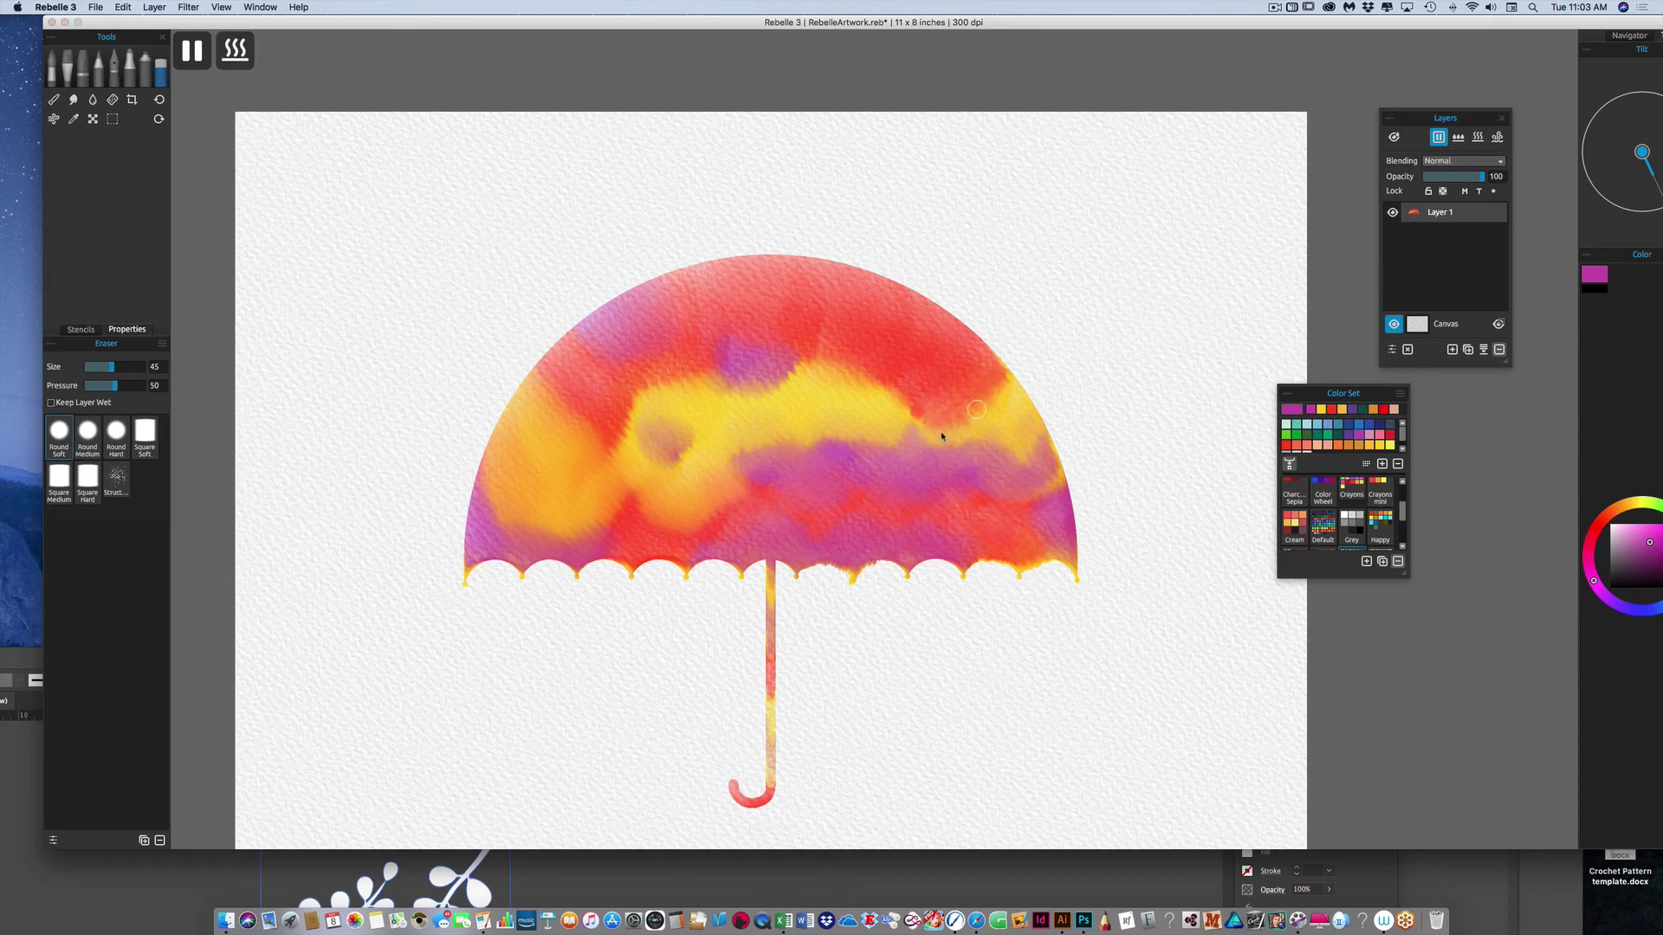
left_click(1395, 139)
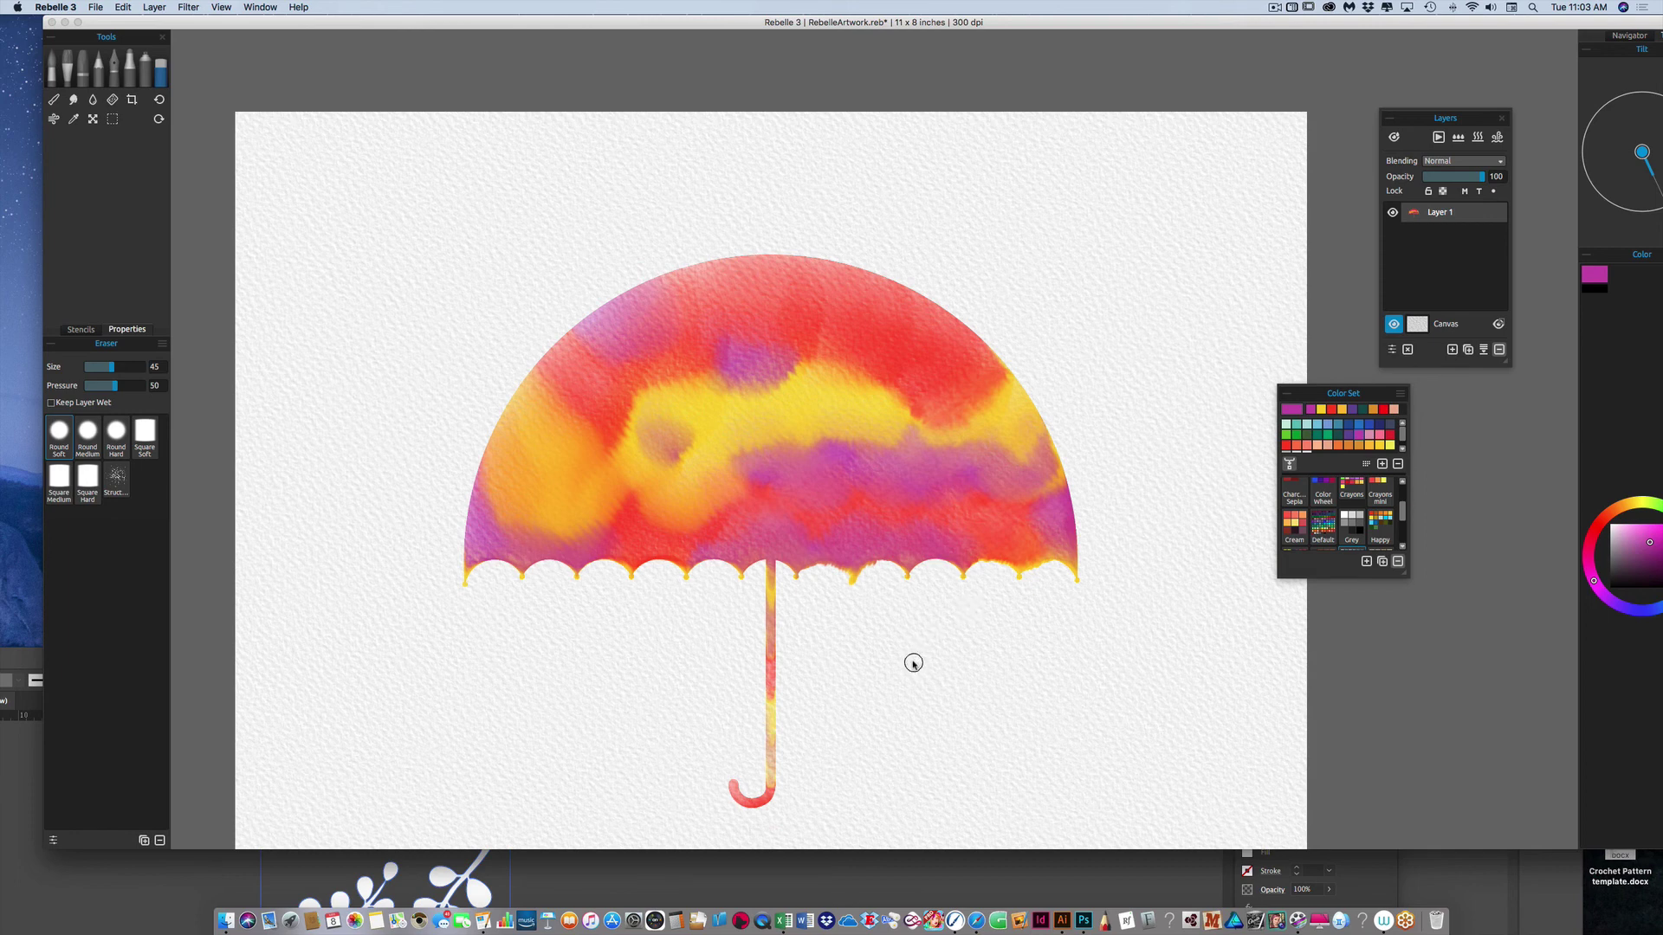
Review the file formats available for saving the artwork, including PSD, PNG, JPEG, BMP and TIFF, without saving it
left_click(123, 7)
left_click(117, 76)
left_click(901, 432)
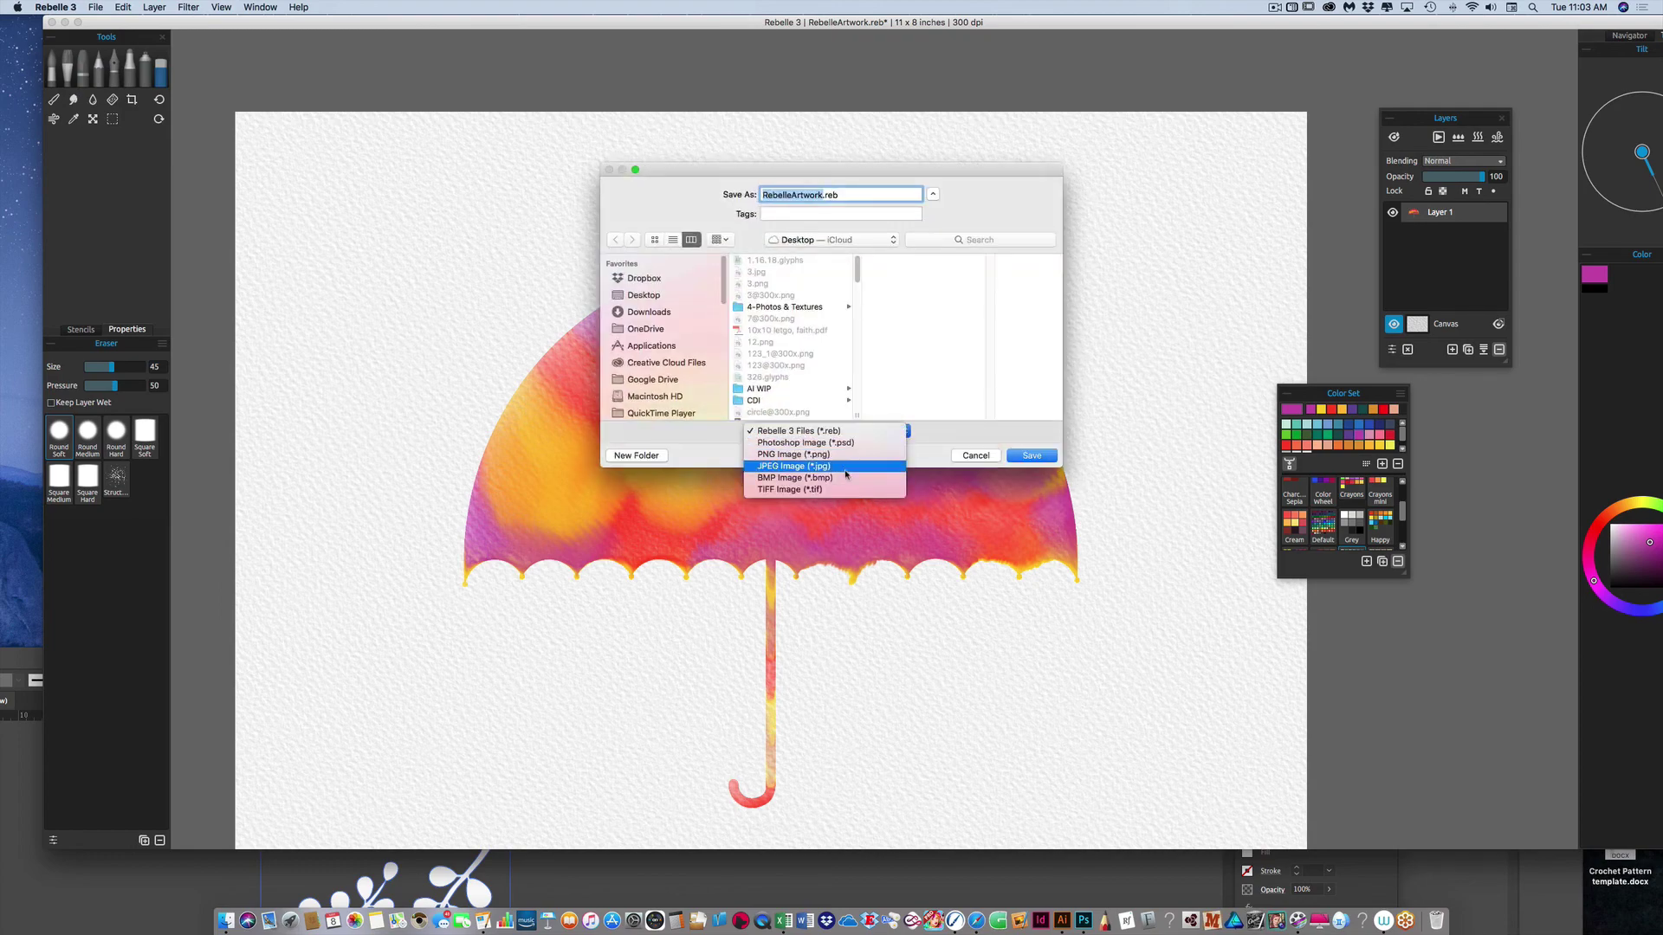
left_click(978, 479)
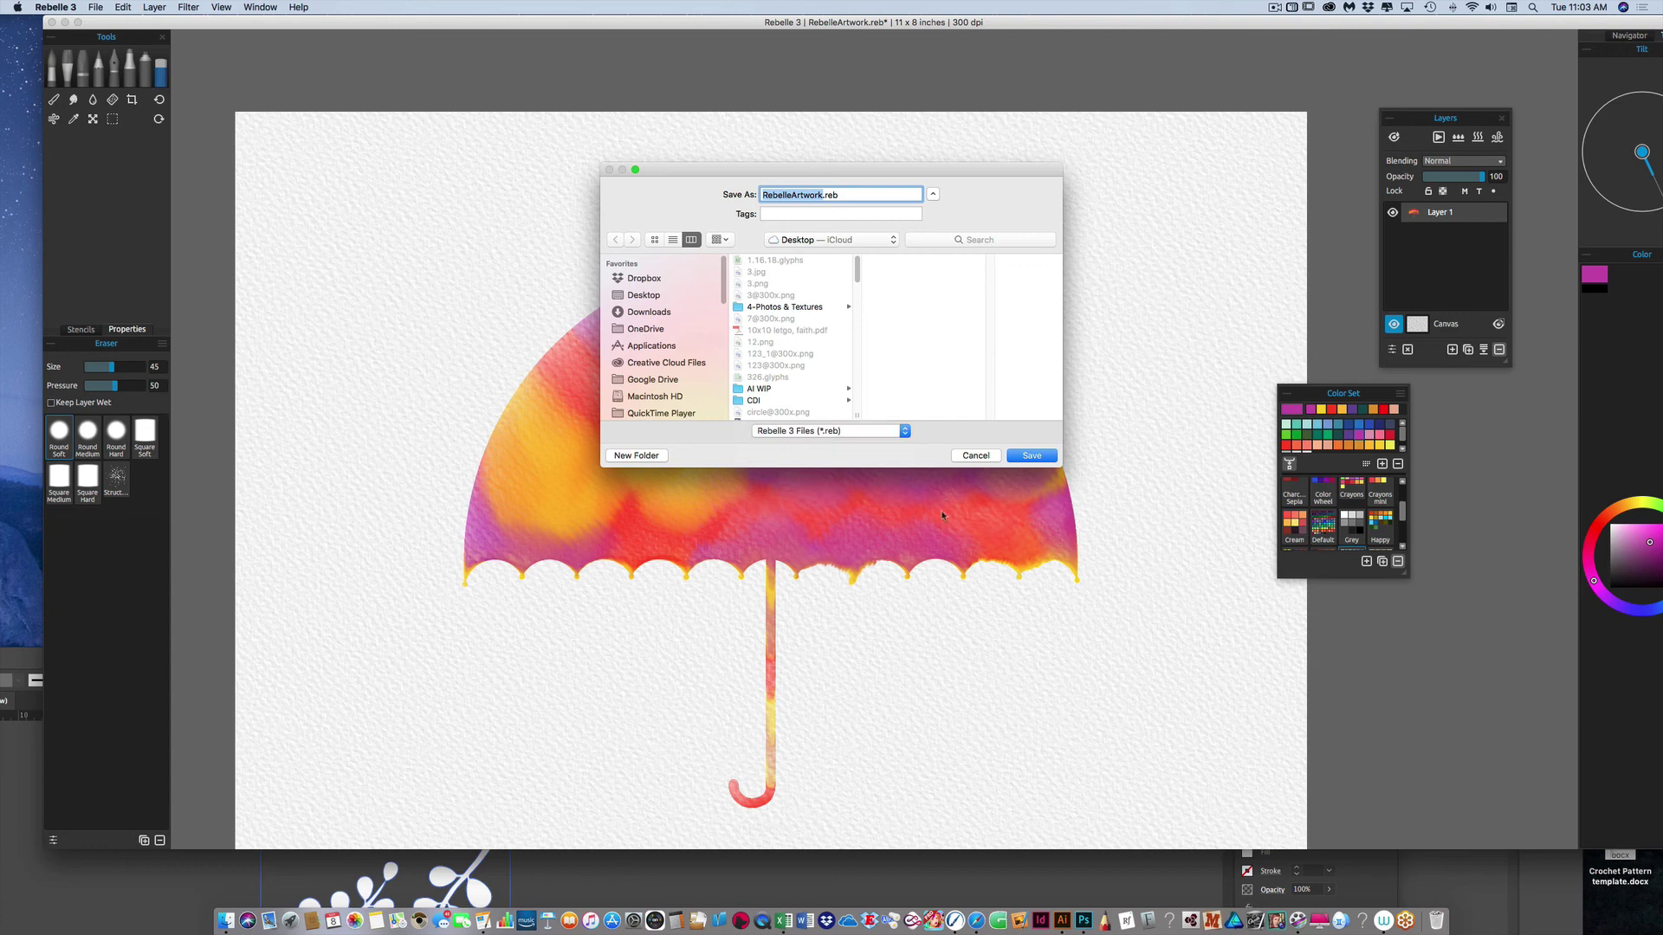
left_click(971, 452)
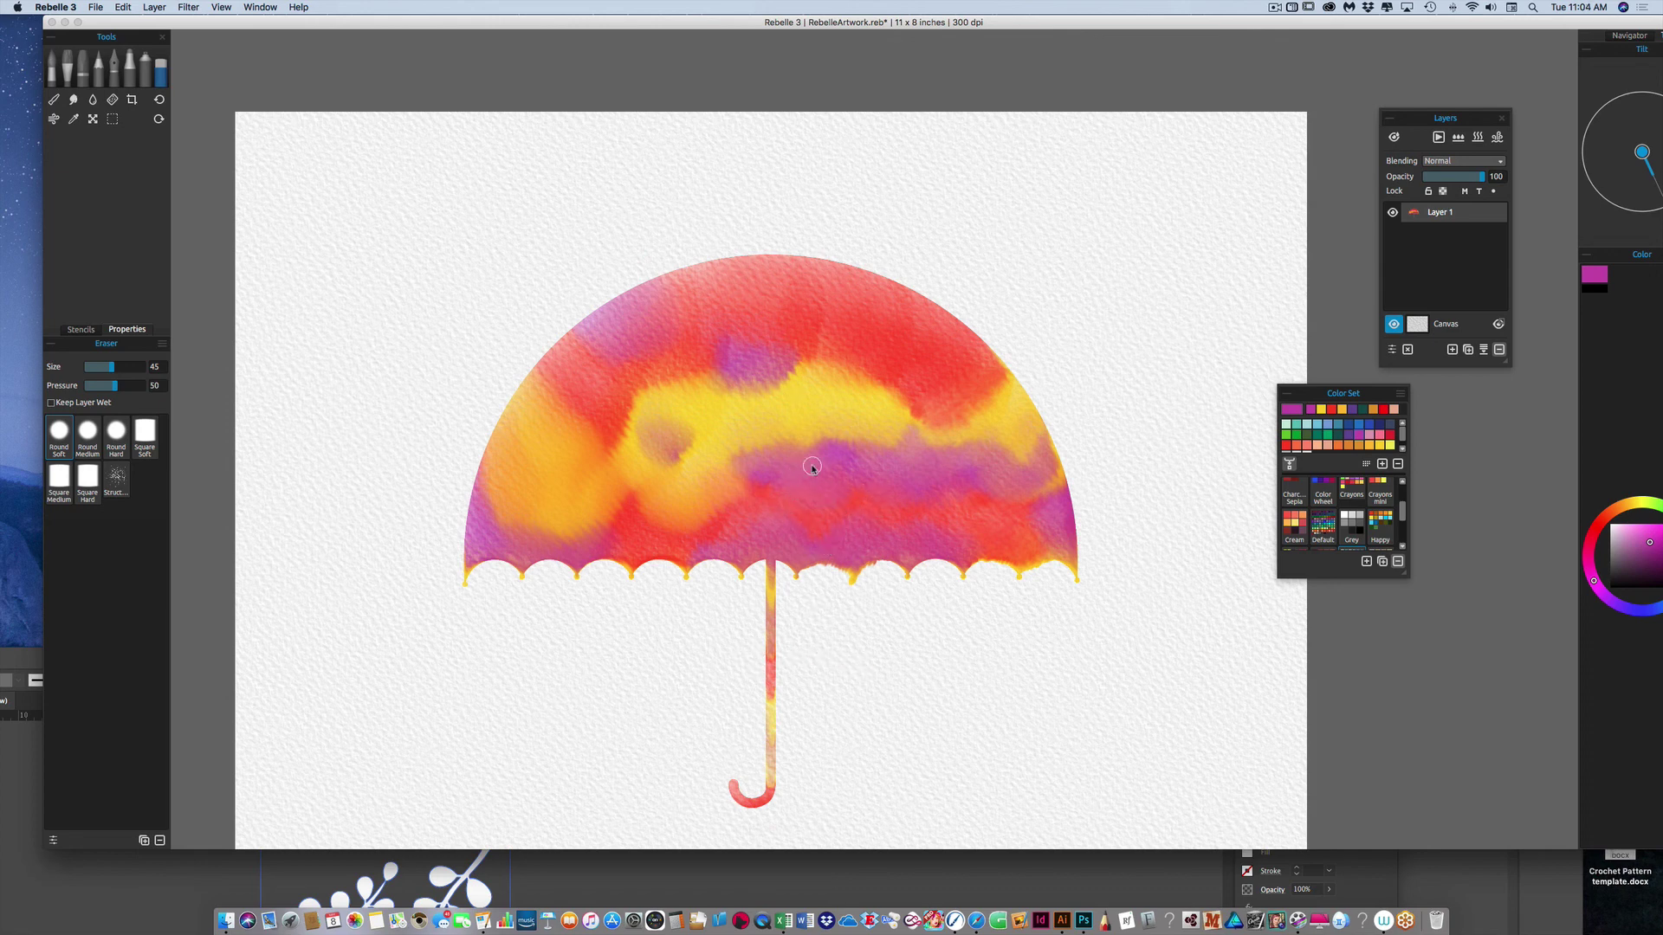
scroll(870, 497, "down", 2)
scroll(870, 459, "up", 2)
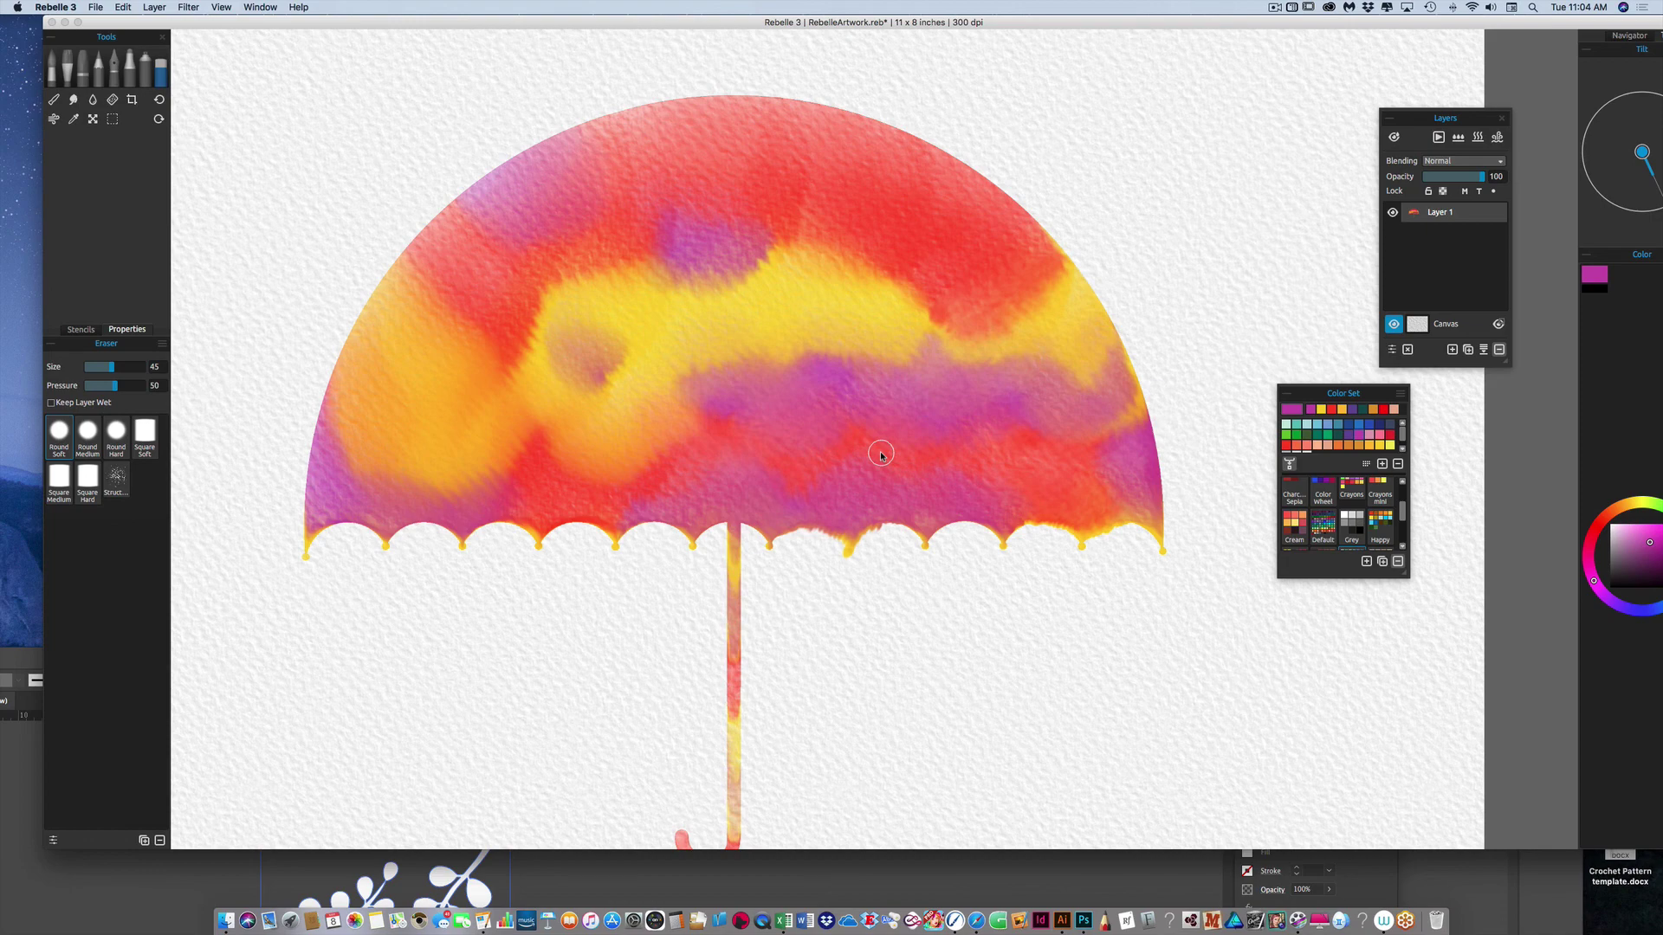
scroll(880, 454, "down", 3)
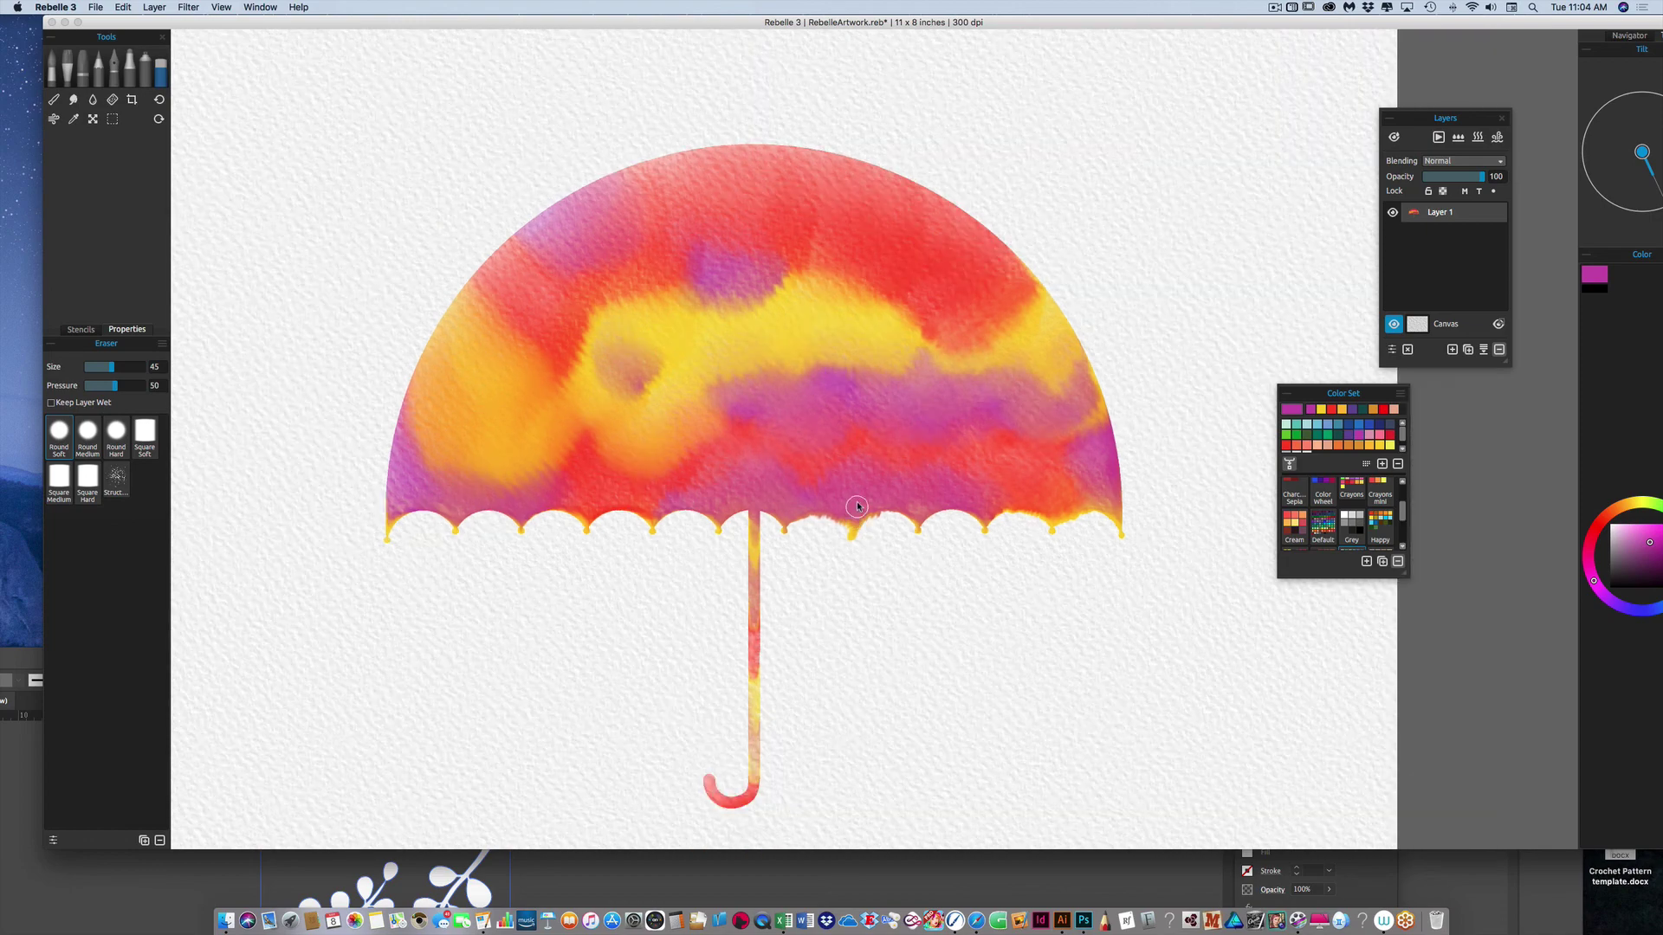